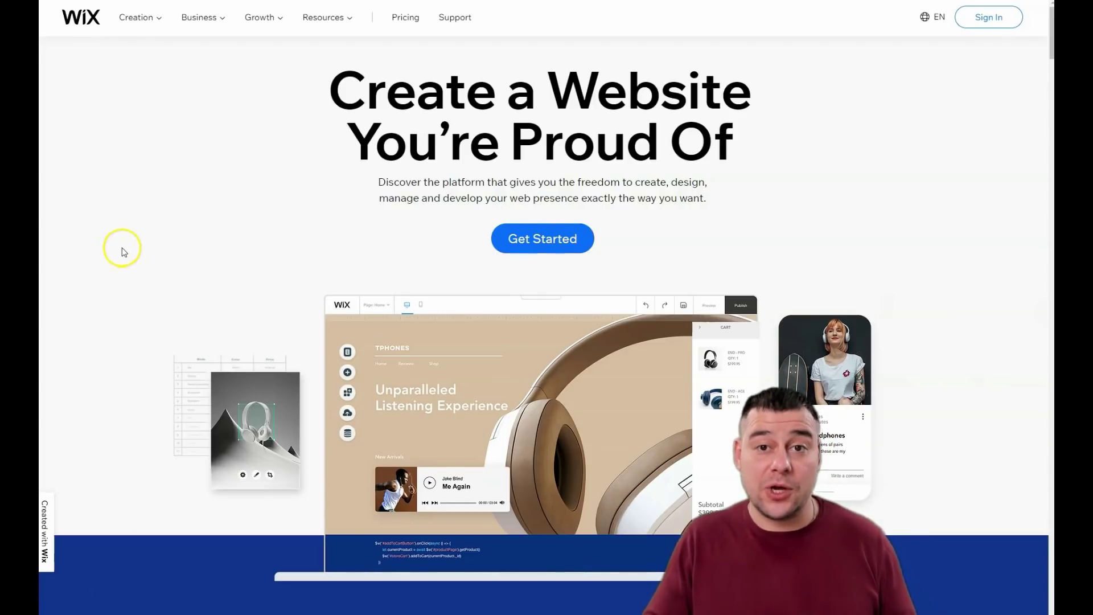
Look through the Wix homepage, from the website creation steps and editor options to the professional features and business management sections
scroll(134, 240, "down", 6)
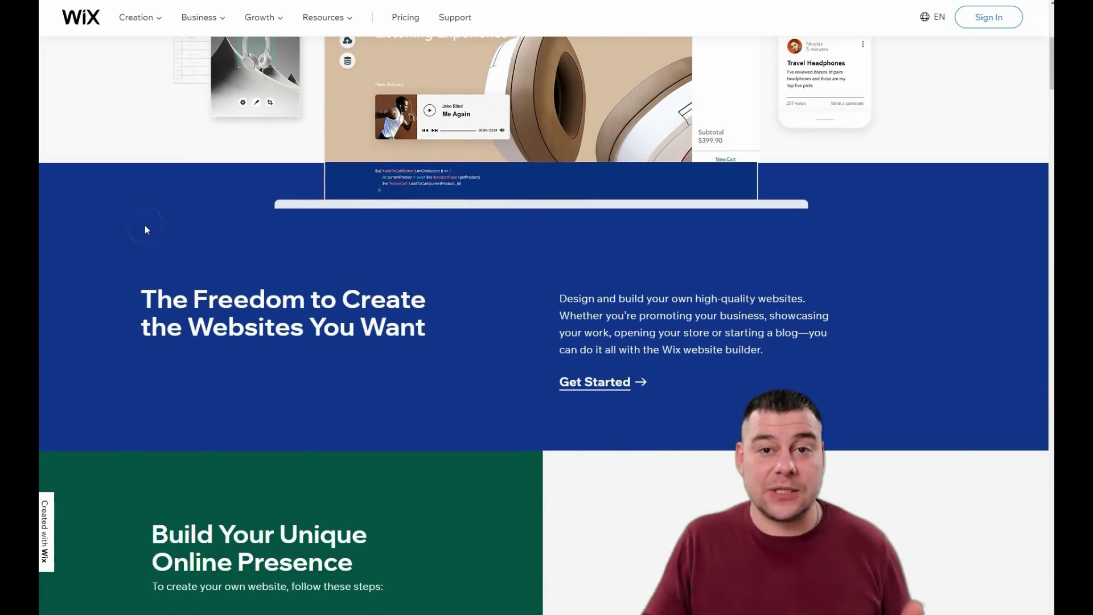
scroll(144, 230, "down", 7)
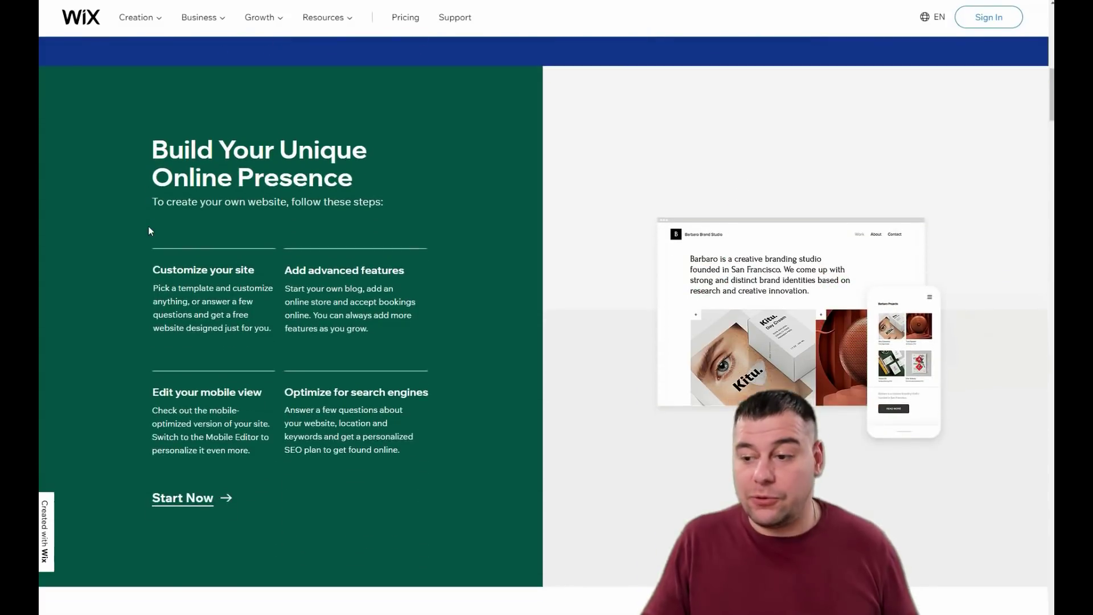
scroll(150, 230, "down", 3)
scroll(166, 228, "down", 5)
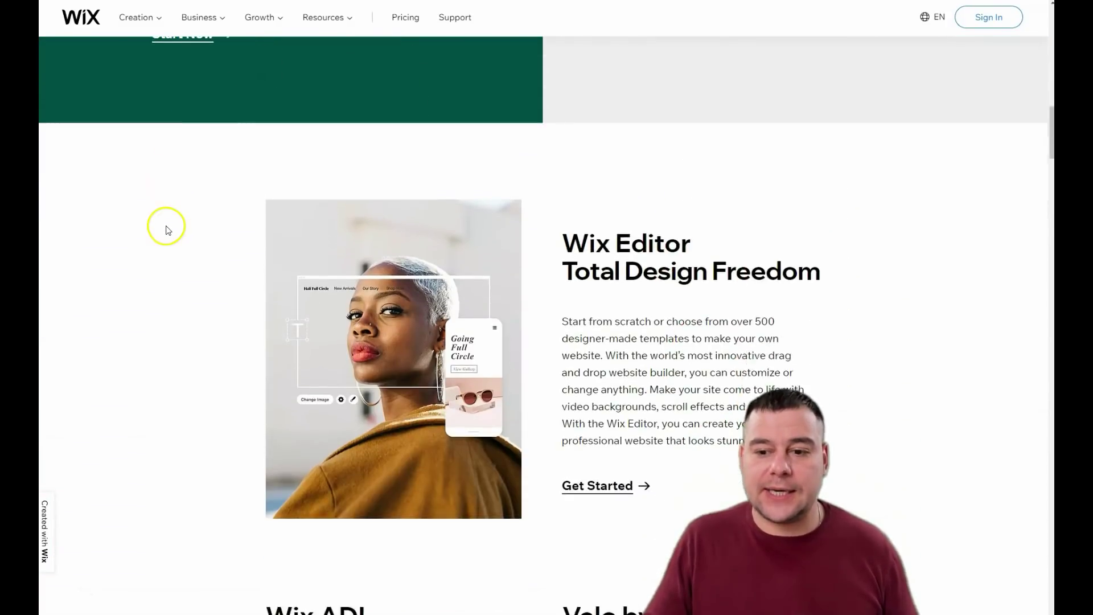
scroll(168, 230, "down", 10)
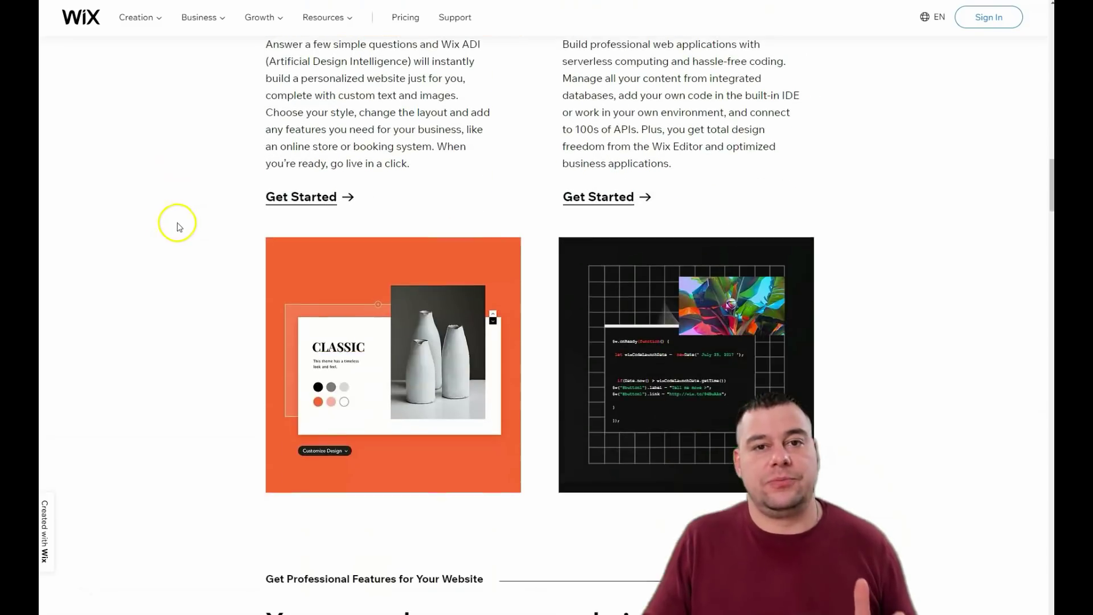
scroll(179, 228, "down", 4)
scroll(179, 227, "down", 3)
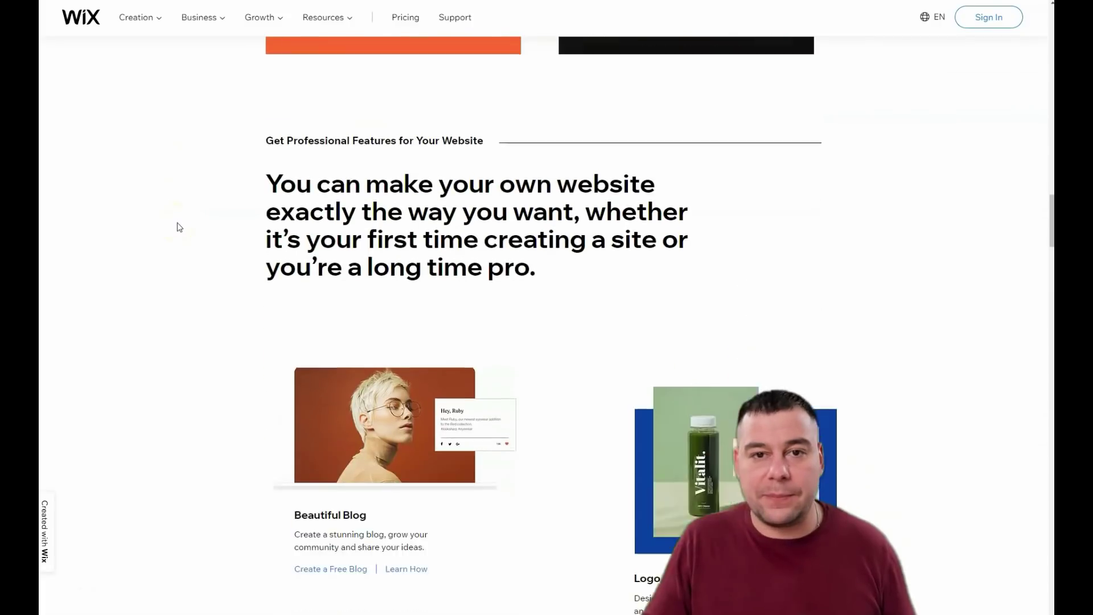
scroll(179, 227, "down", 3)
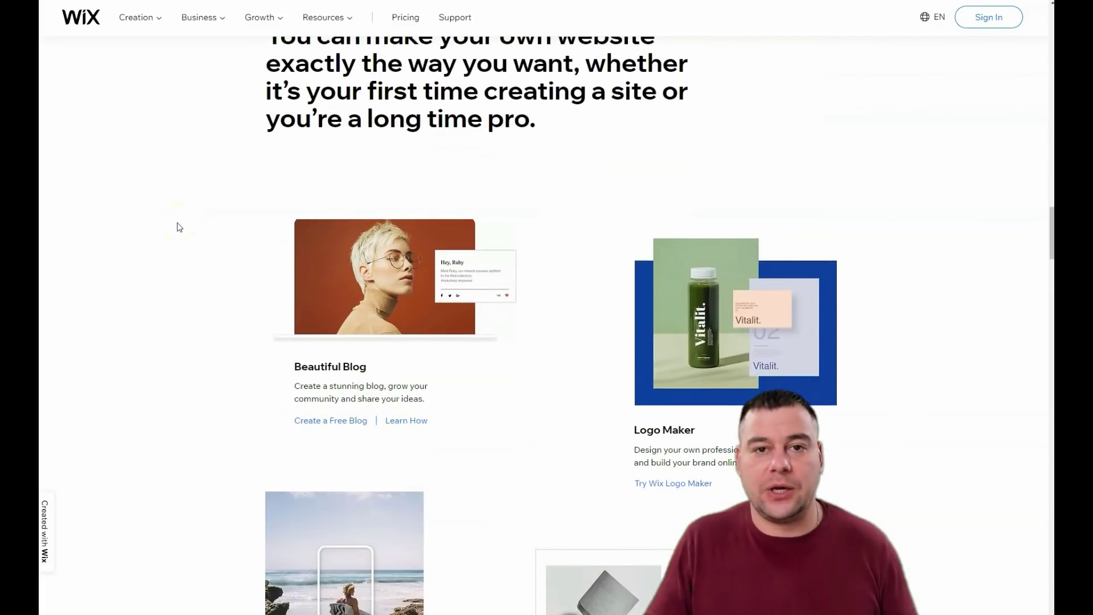
scroll(188, 230, "down", 5)
scroll(197, 234, "down", 4)
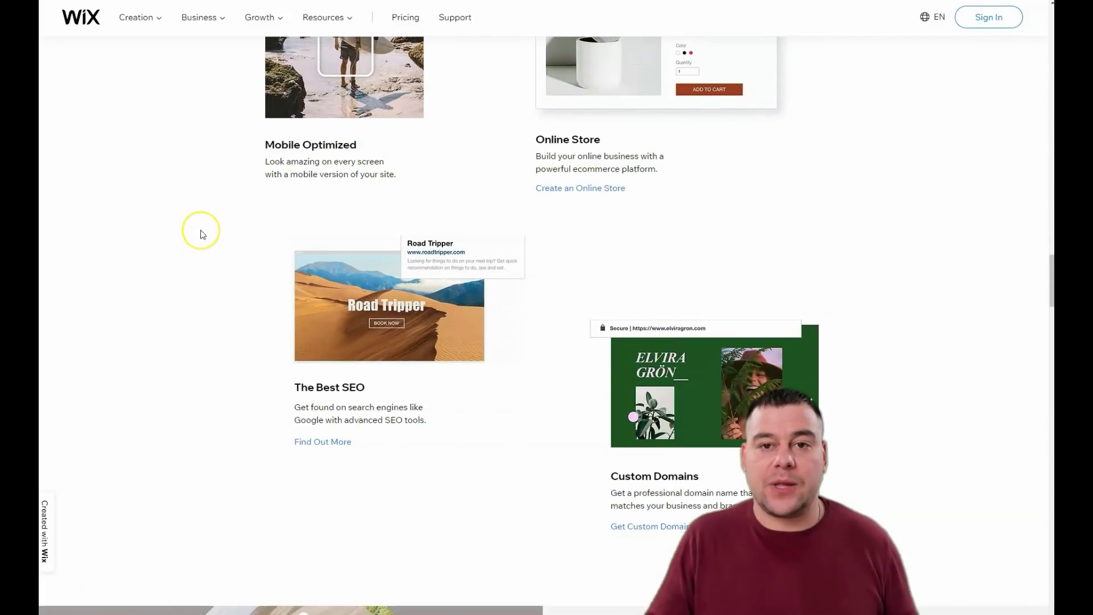
scroll(200, 230, "down", 8)
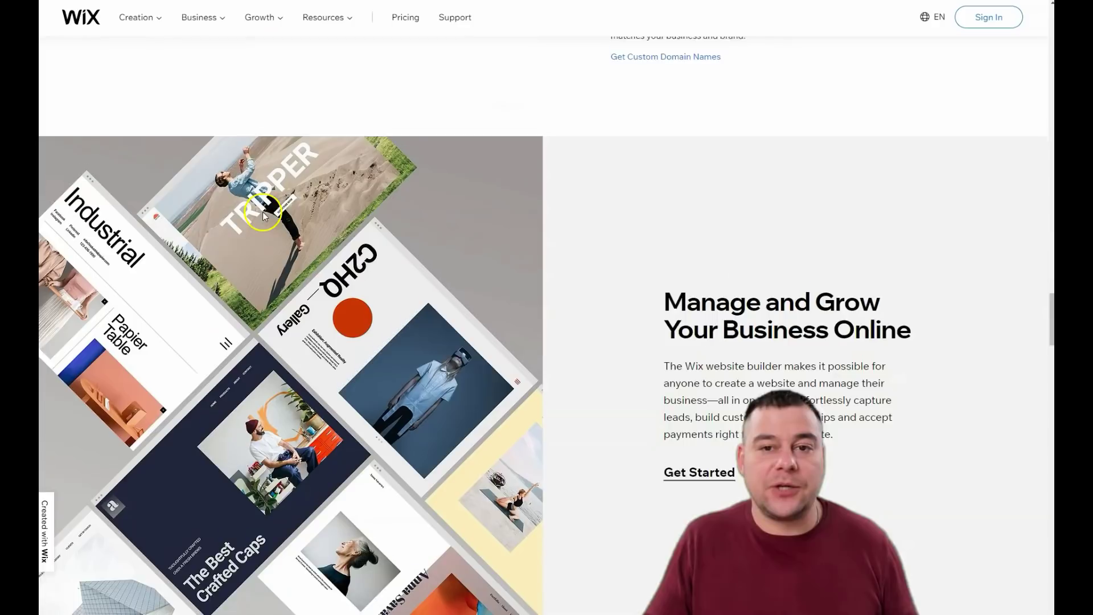
scroll(262, 212, "down", 9)
scroll(268, 205, "up", 7)
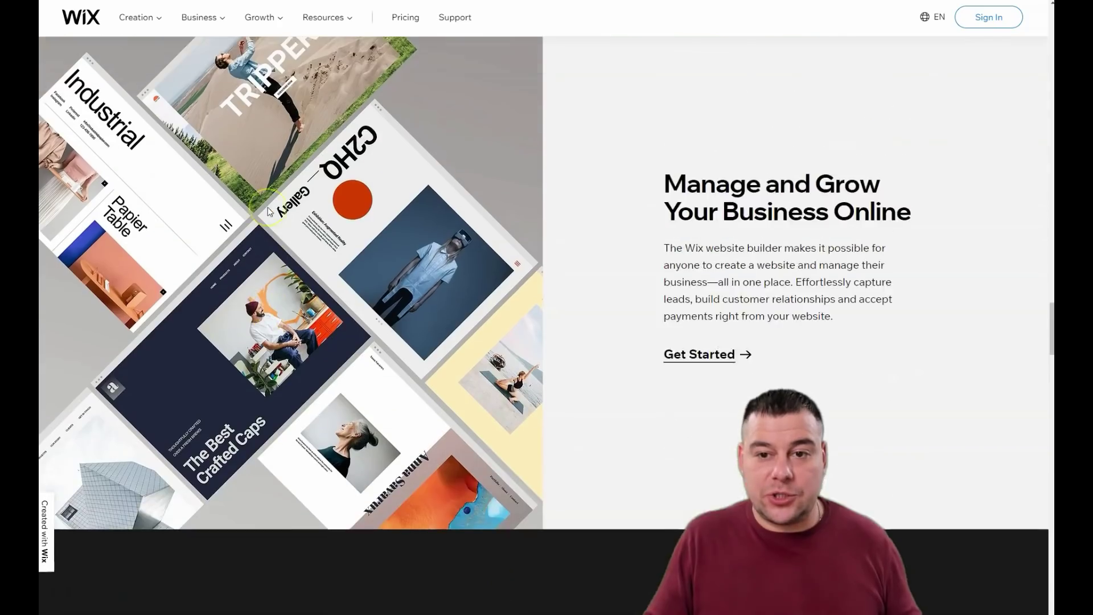
scroll(270, 212, "up", 20)
scroll(269, 208, "up", 20)
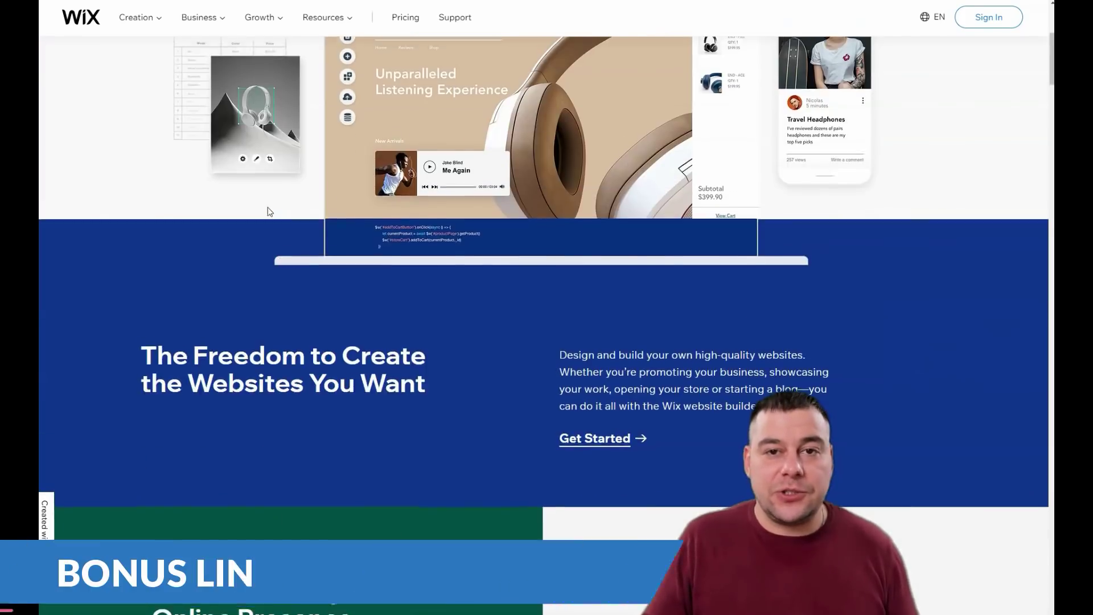
scroll(270, 211, "up", 6)
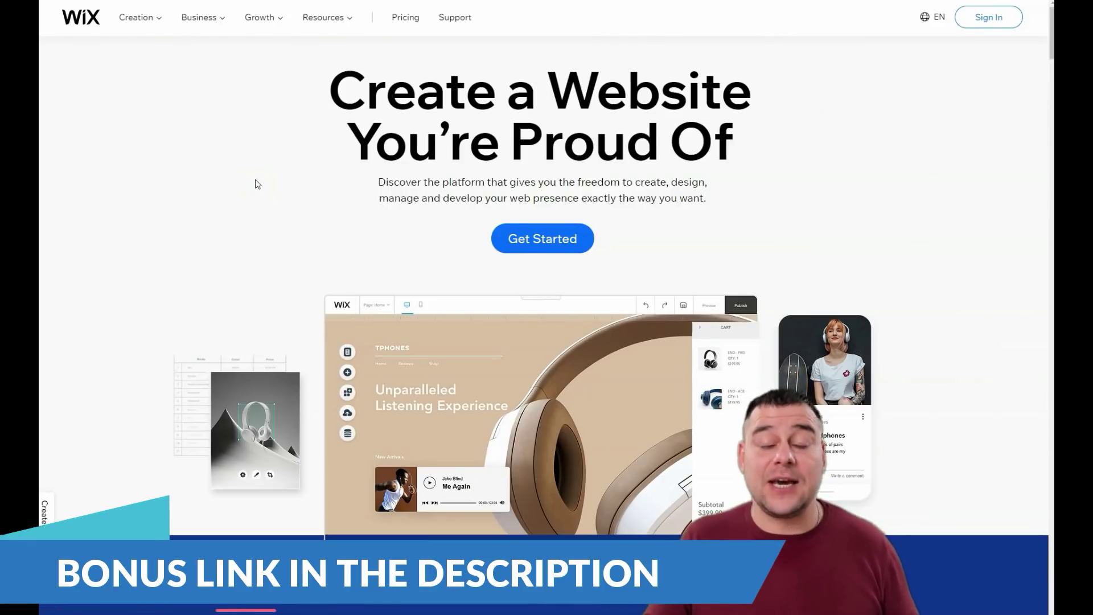
left_click(273, 176)
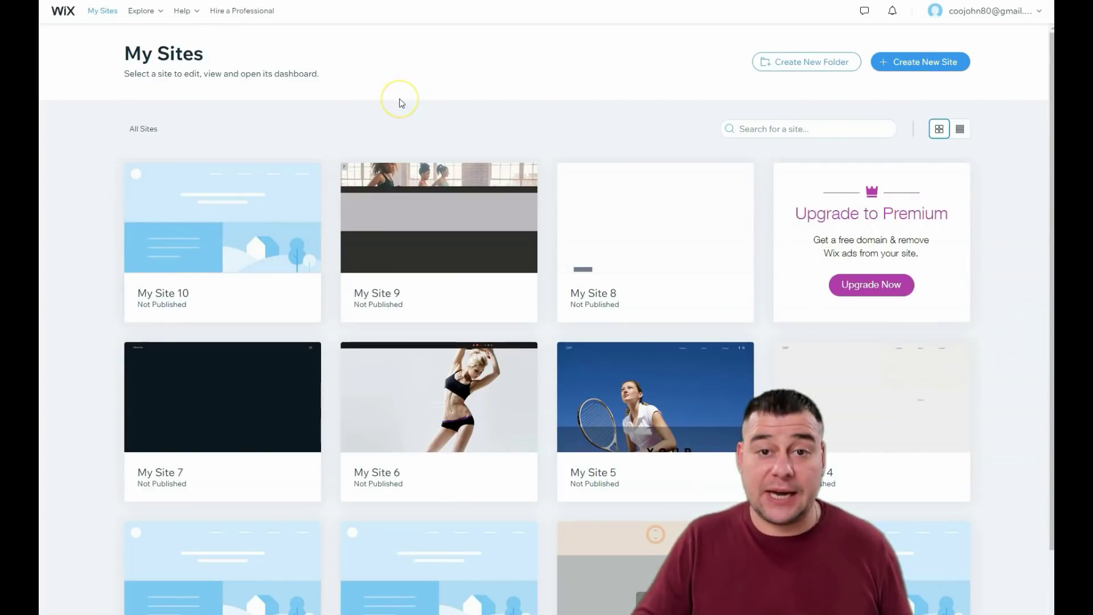
Start creating a new site and choose Other as the kind of website
left_click(923, 63)
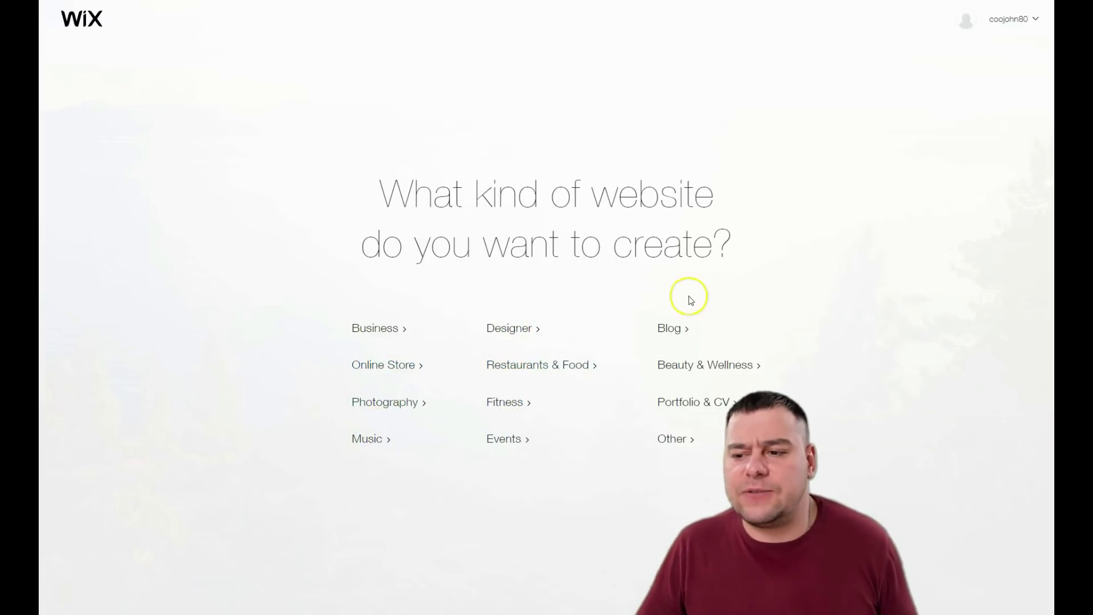
left_click(673, 439)
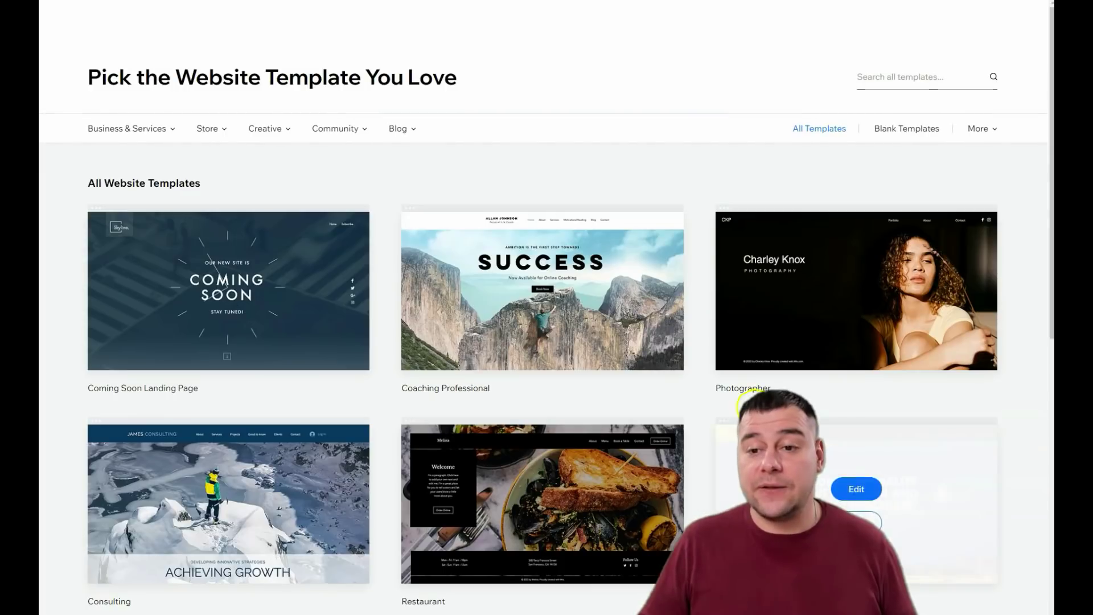
Browse the website templates through to results page 11 and open the Personal Blog template for editing
mouse_move(361, 329)
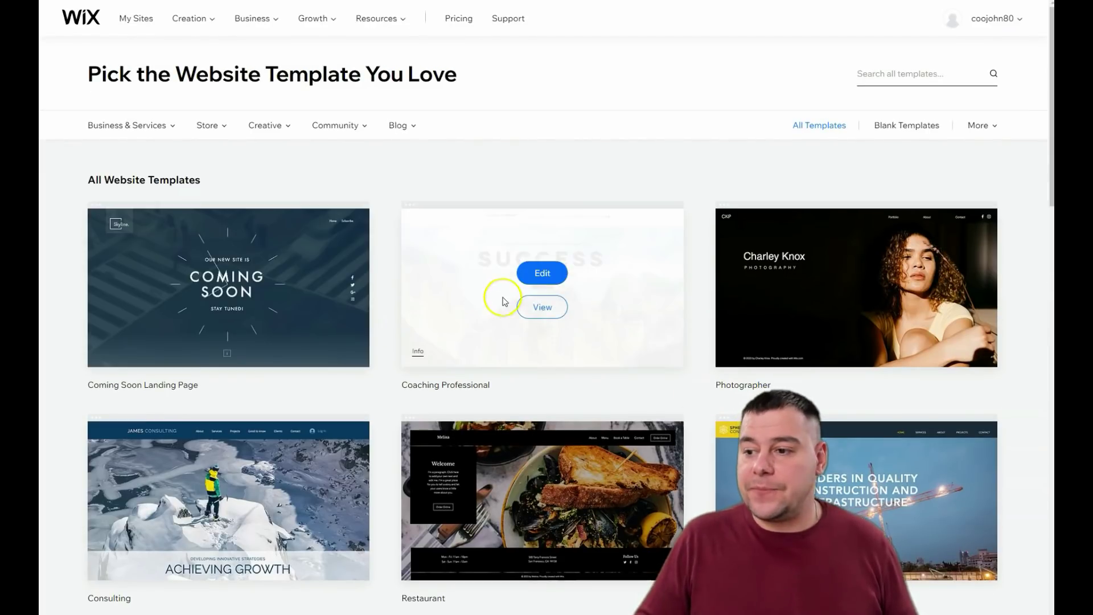
scroll(512, 302, "down", 13)
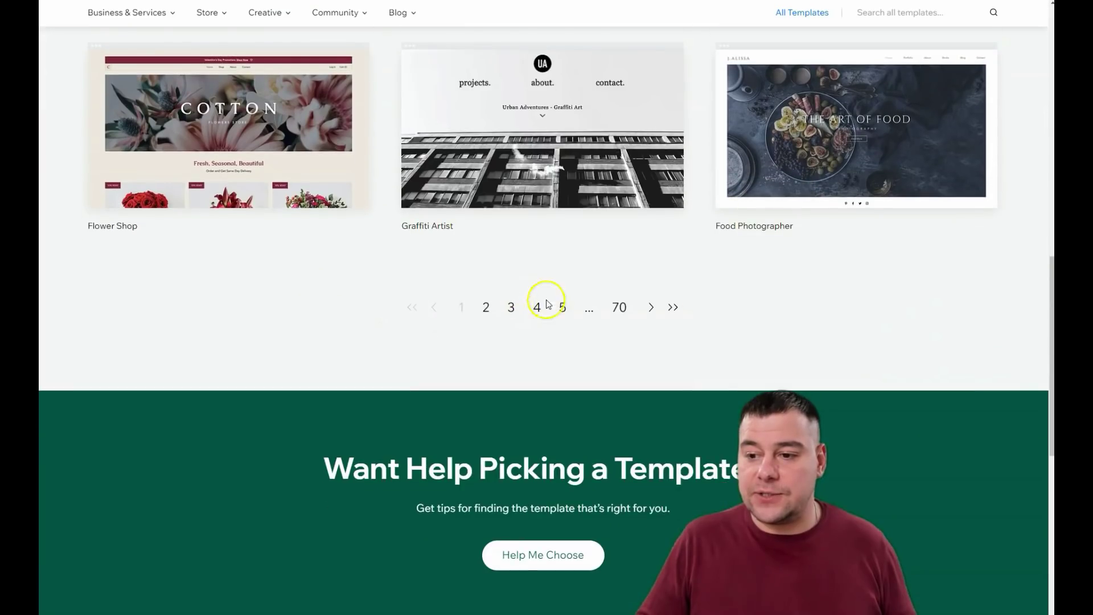
left_click(561, 308)
scroll(549, 300, "down", 10)
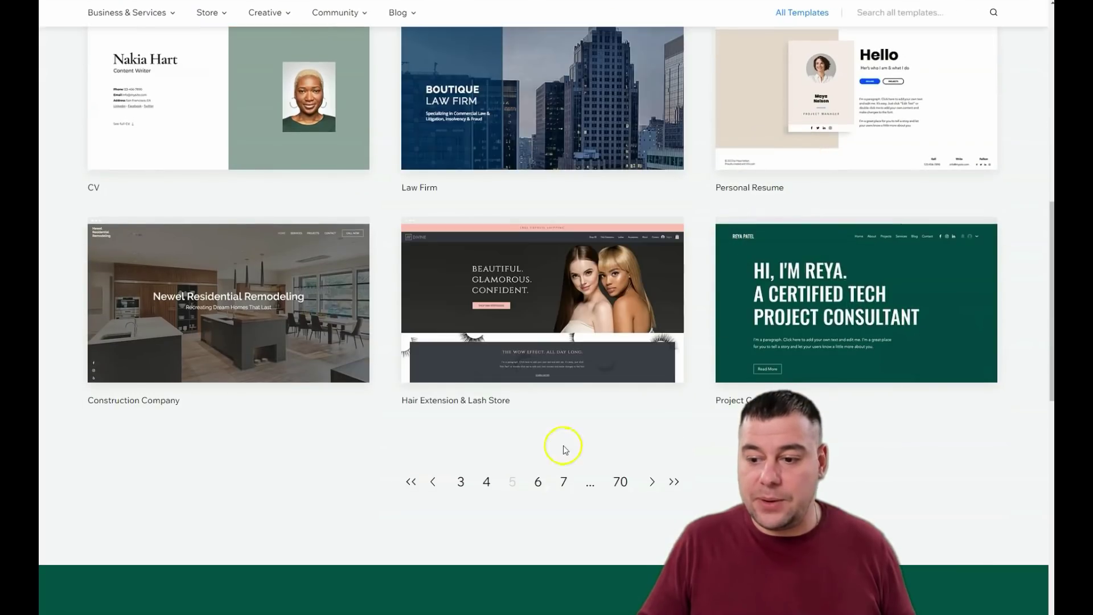
left_click(564, 482)
scroll(599, 319, "down", 10)
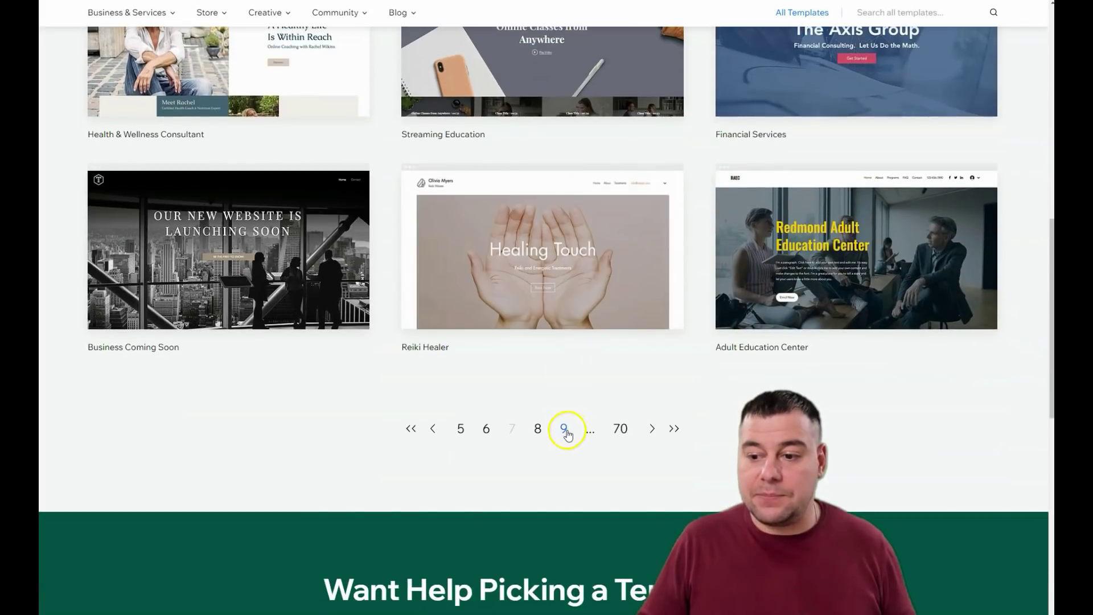
left_click(565, 431)
scroll(560, 320, "down", 5)
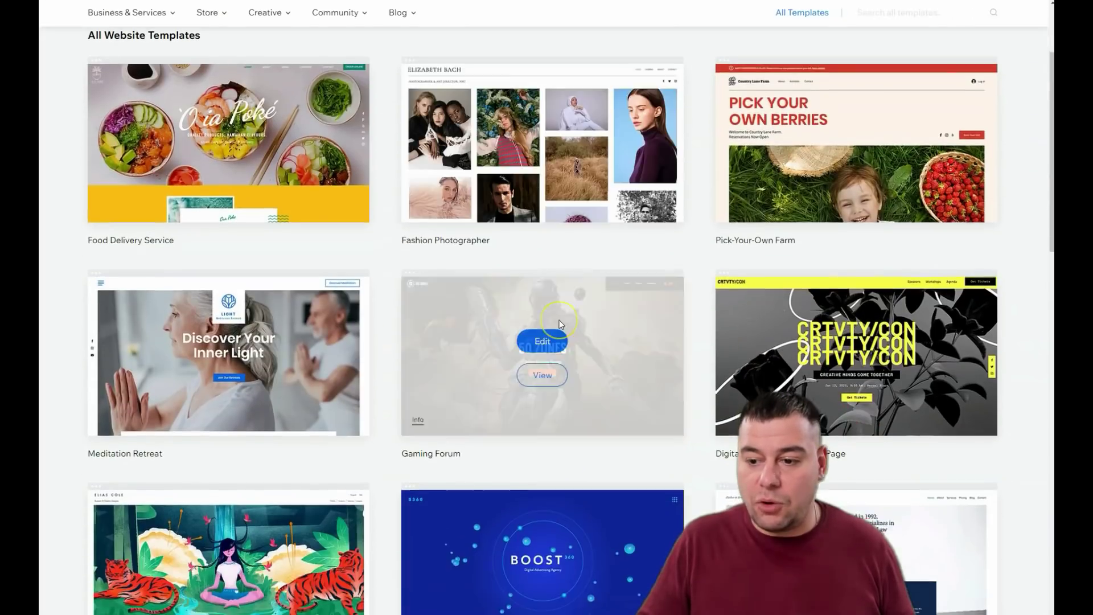
scroll(559, 320, "down", 5)
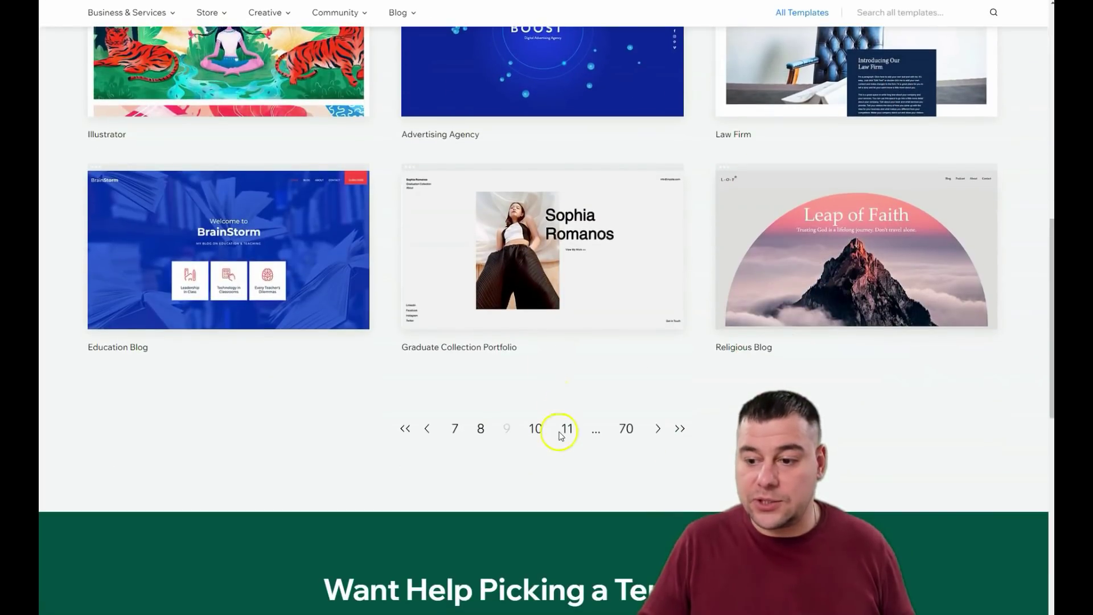
left_click(566, 431)
mouse_move(134, 200)
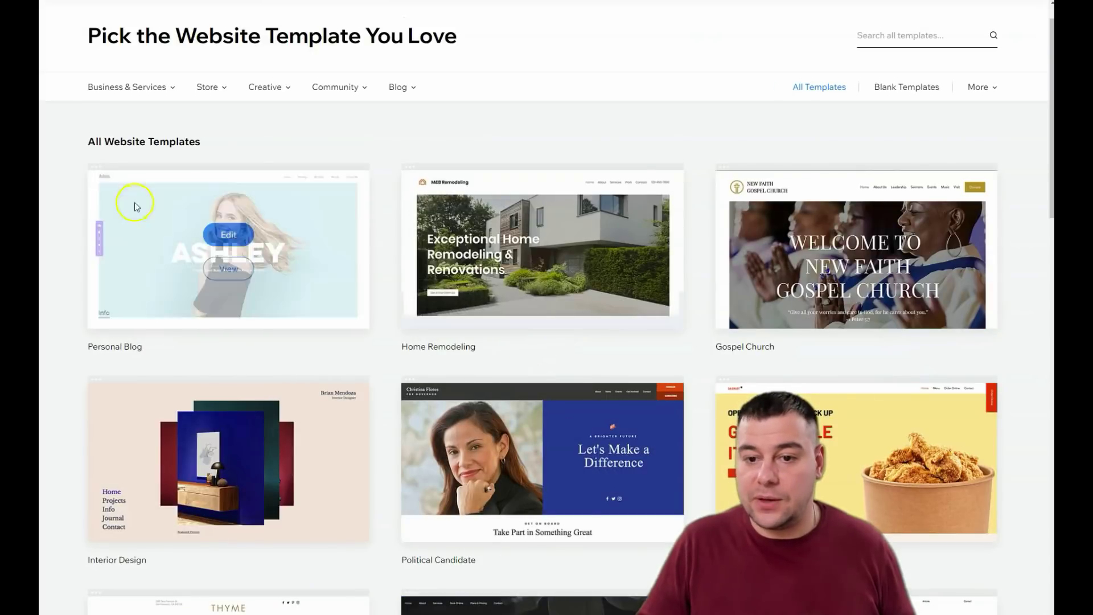
left_click(226, 236)
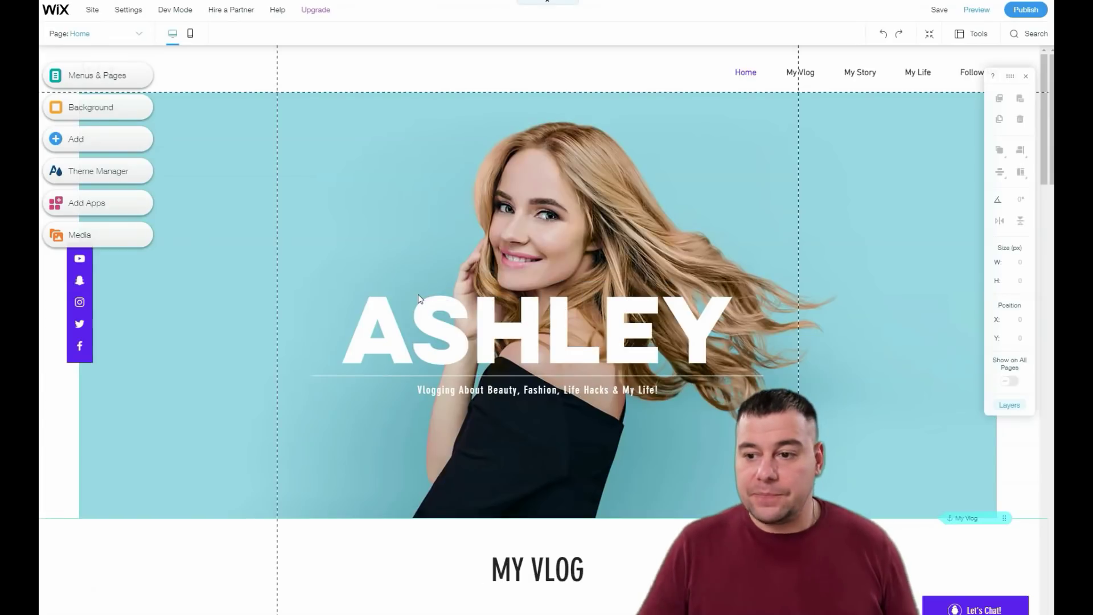
Review the template's whole home page, from the hero banner through the vlog, story and photo gallery sections to the contact form
scroll(449, 293, "down", 5)
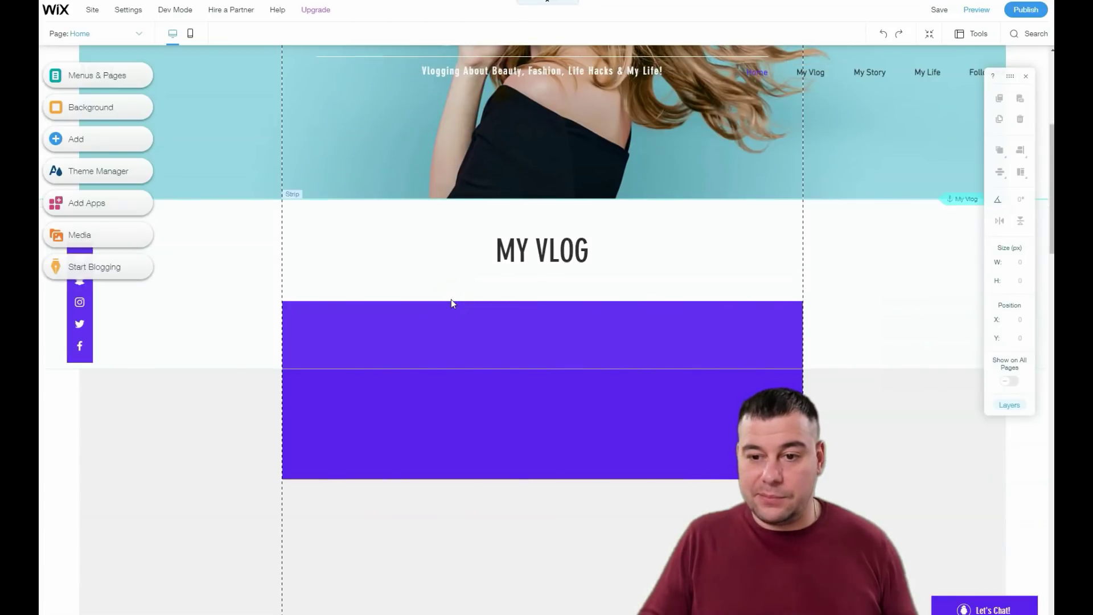
scroll(451, 303, "down", 4)
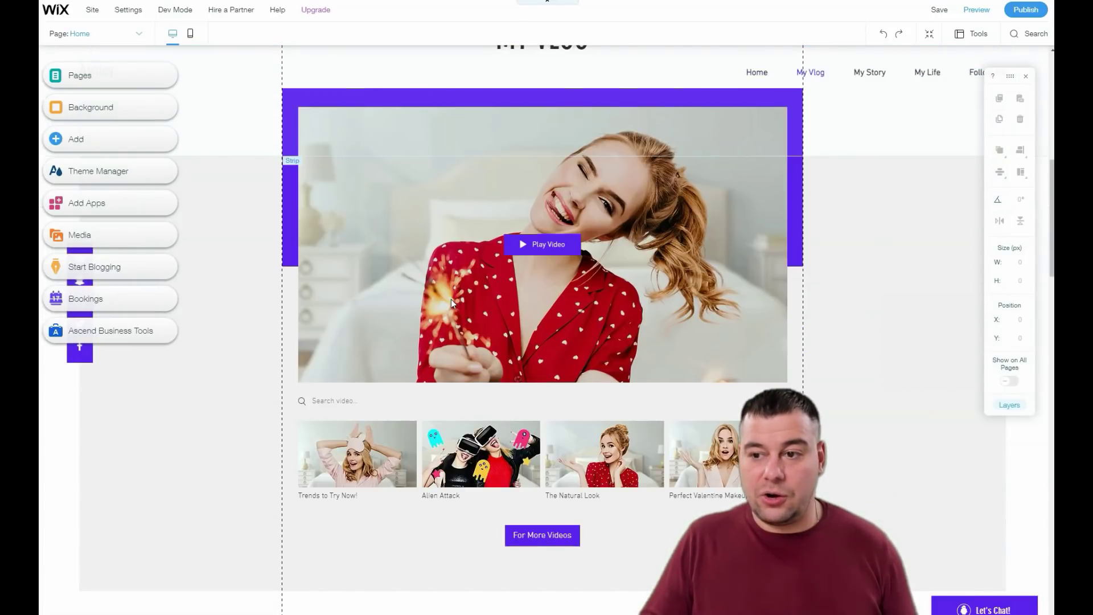
scroll(452, 303, "down", 9)
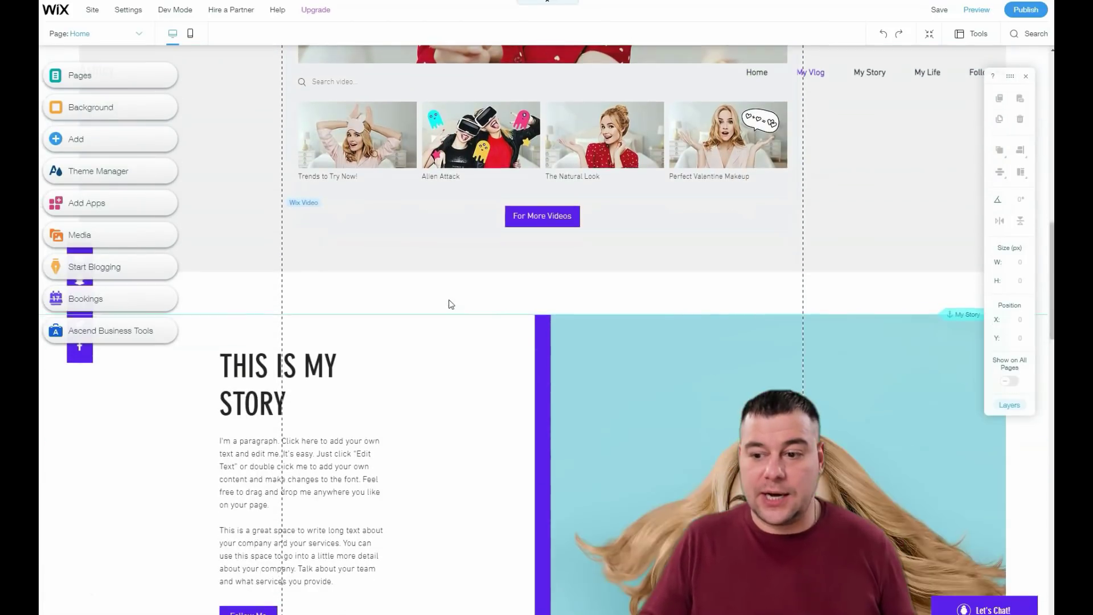
scroll(449, 304, "down", 8)
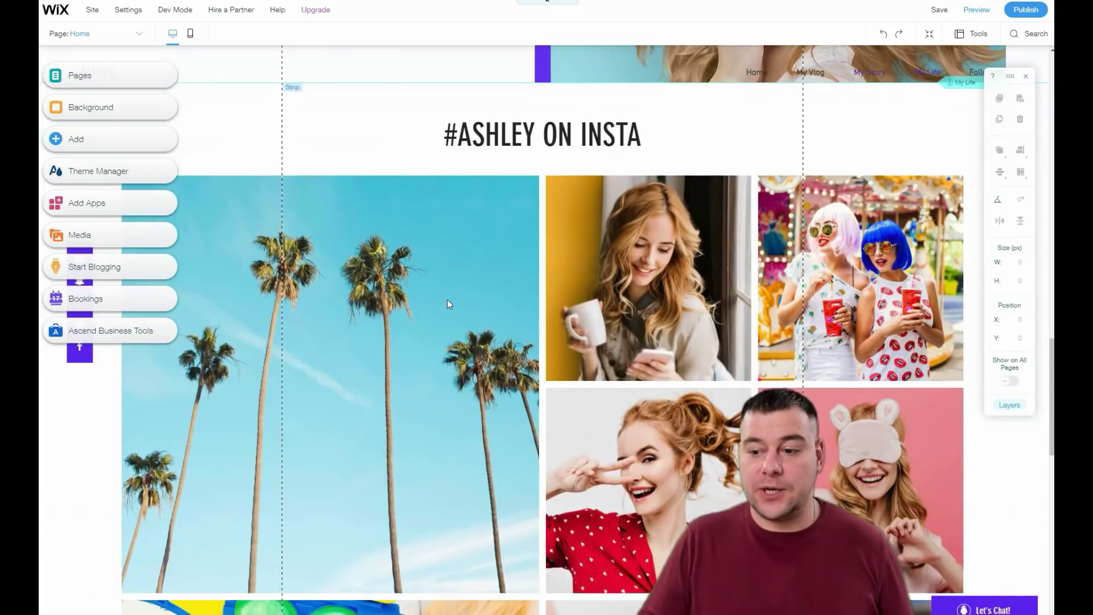
scroll(447, 304, "down", 4)
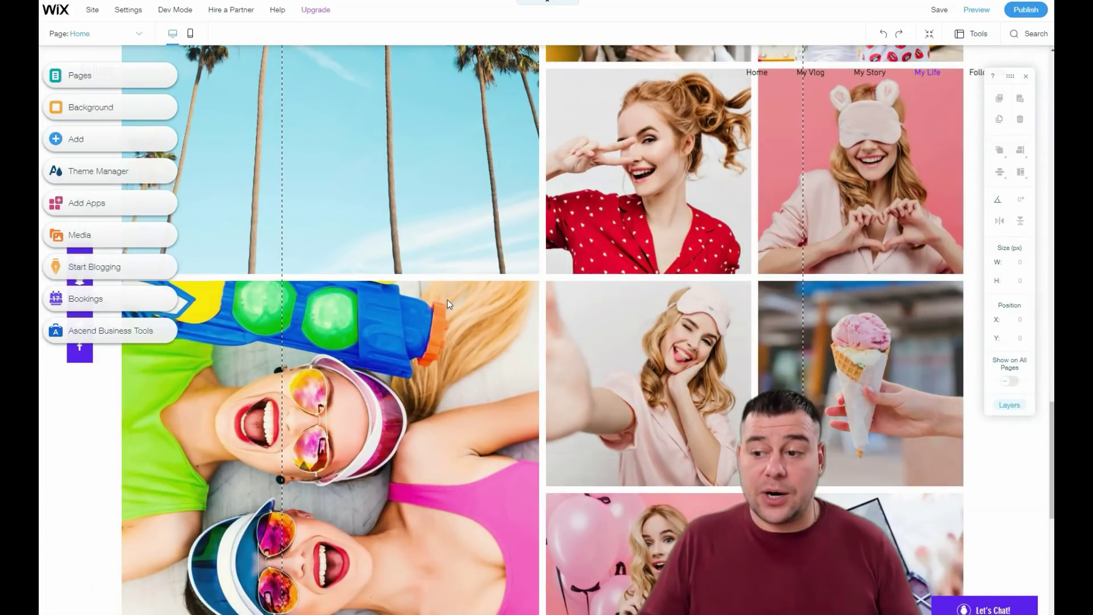
scroll(449, 304, "down", 4)
scroll(449, 305, "down", 6)
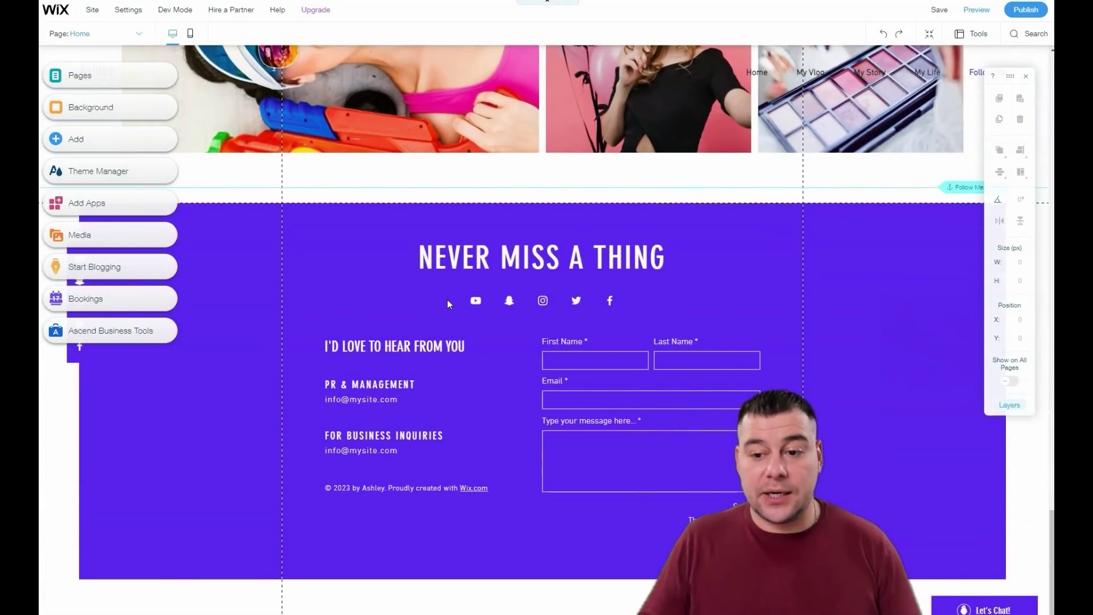
scroll(448, 303, "up", 15)
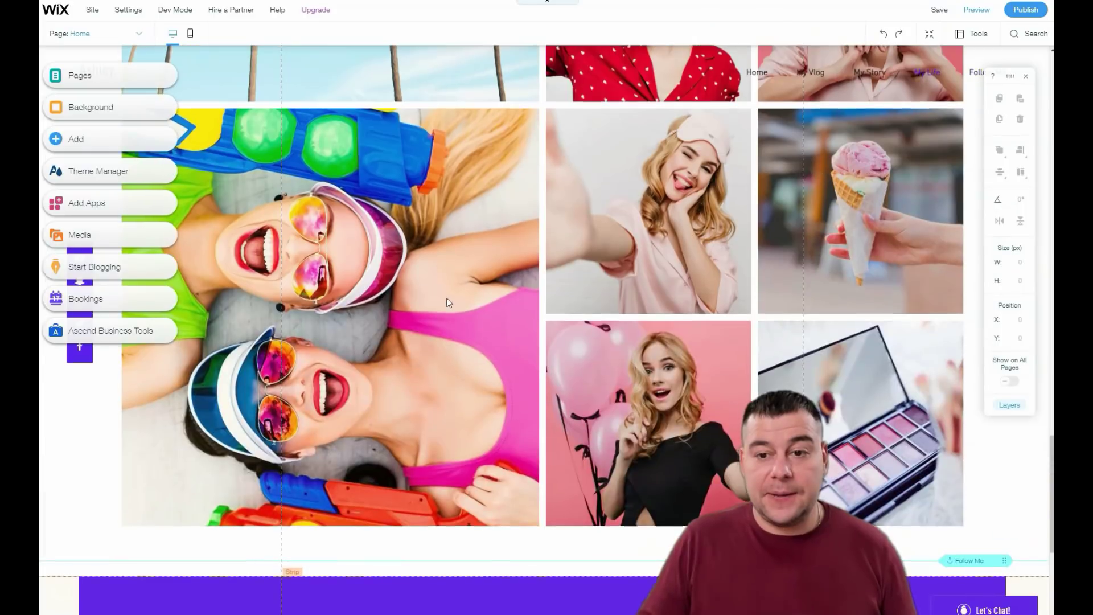
scroll(448, 303, "up", 20)
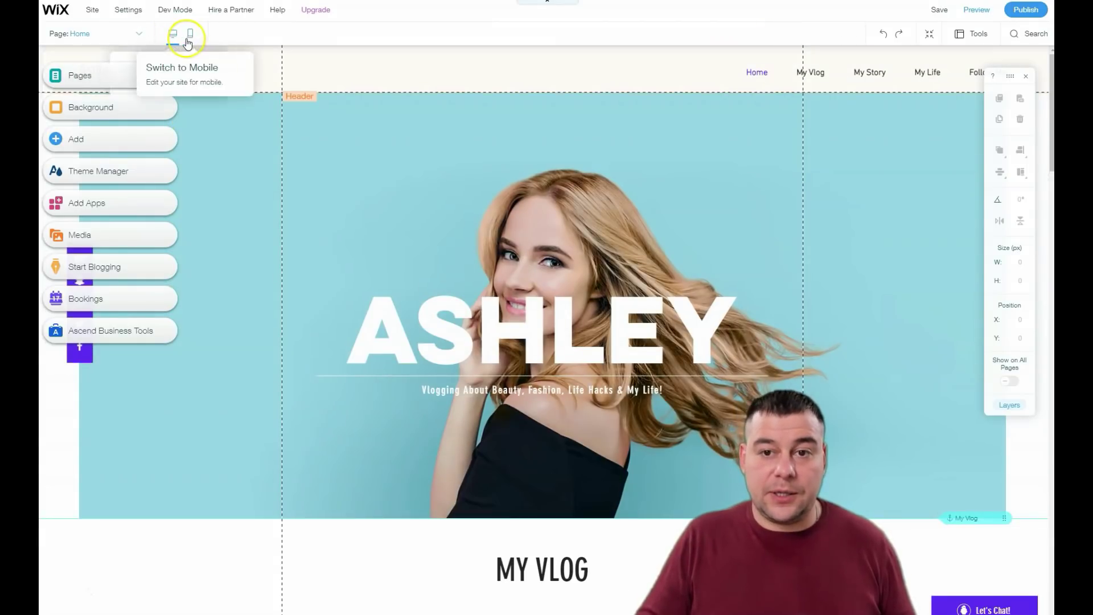
left_click(92, 10)
mouse_move(126, 14)
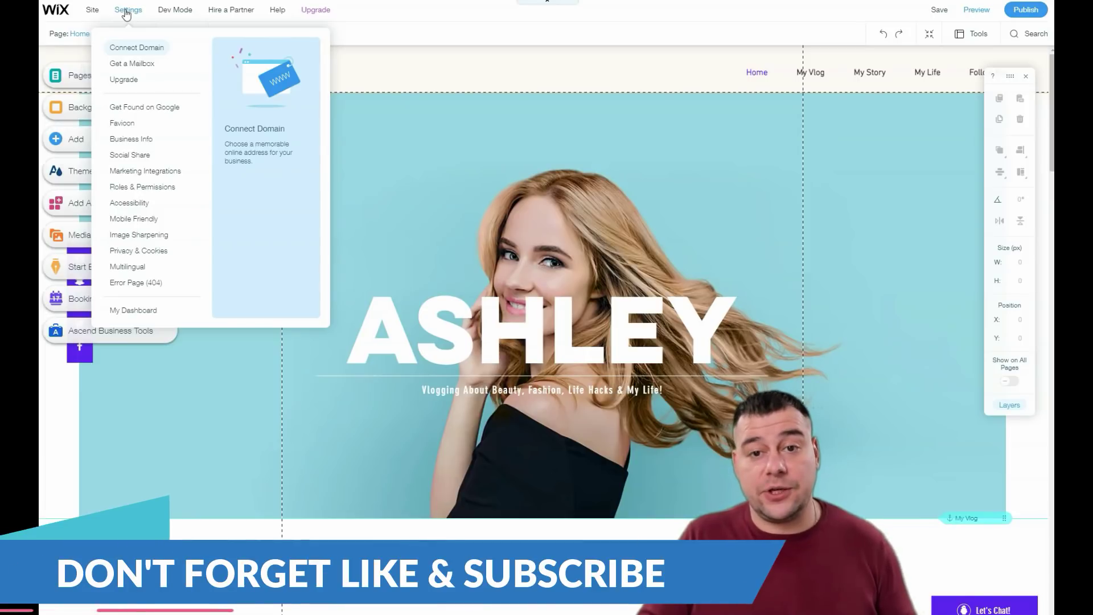
left_click(142, 67)
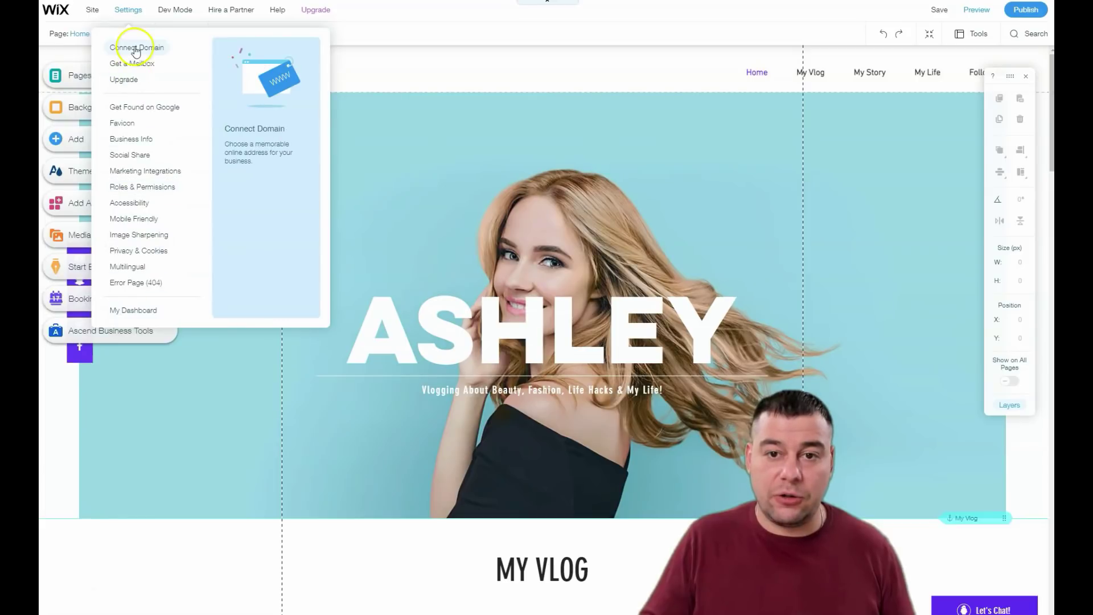
mouse_move(96, 9)
mouse_move(133, 11)
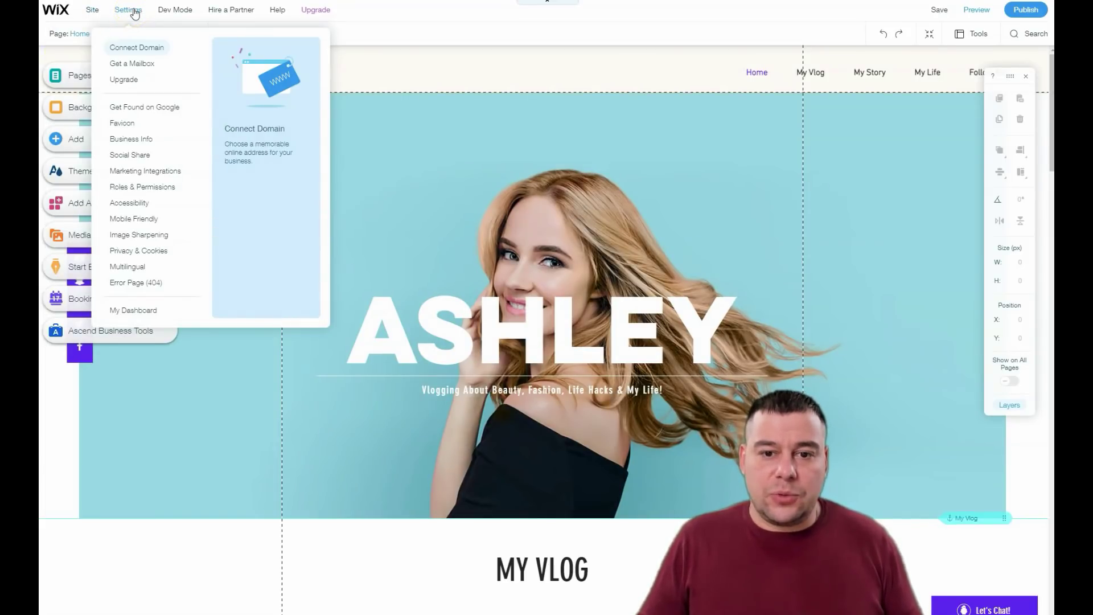
mouse_move(74, 54)
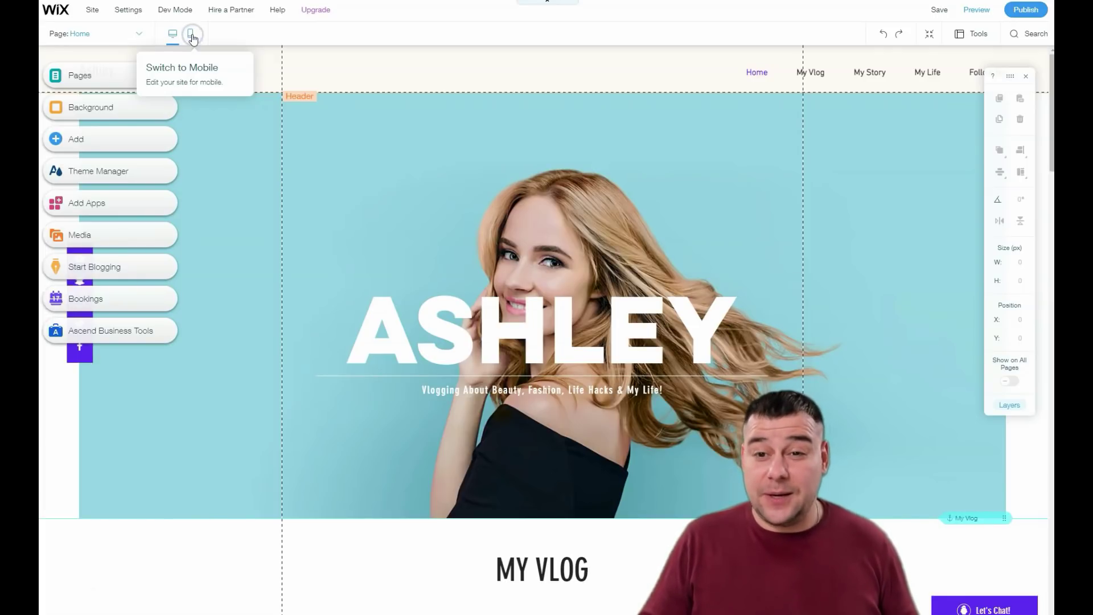
Switch the site editor from the desktop version to the mobile version
left_click(193, 36)
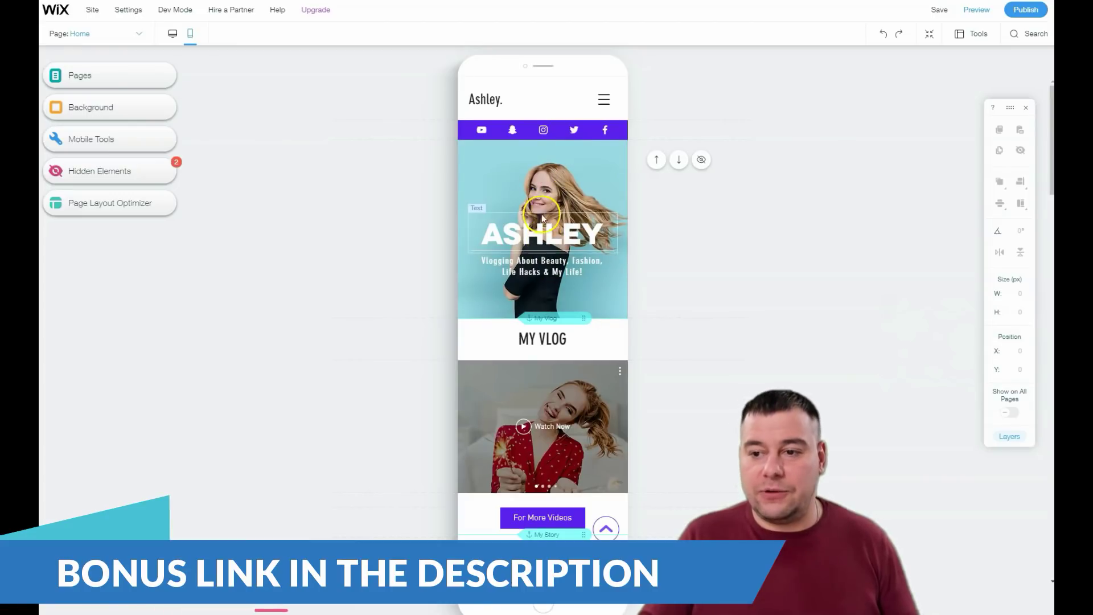
Review the mobile version of the home page from the vlog section down to the contact form
scroll(544, 250, "down", 8)
scroll(541, 255, "down", 12)
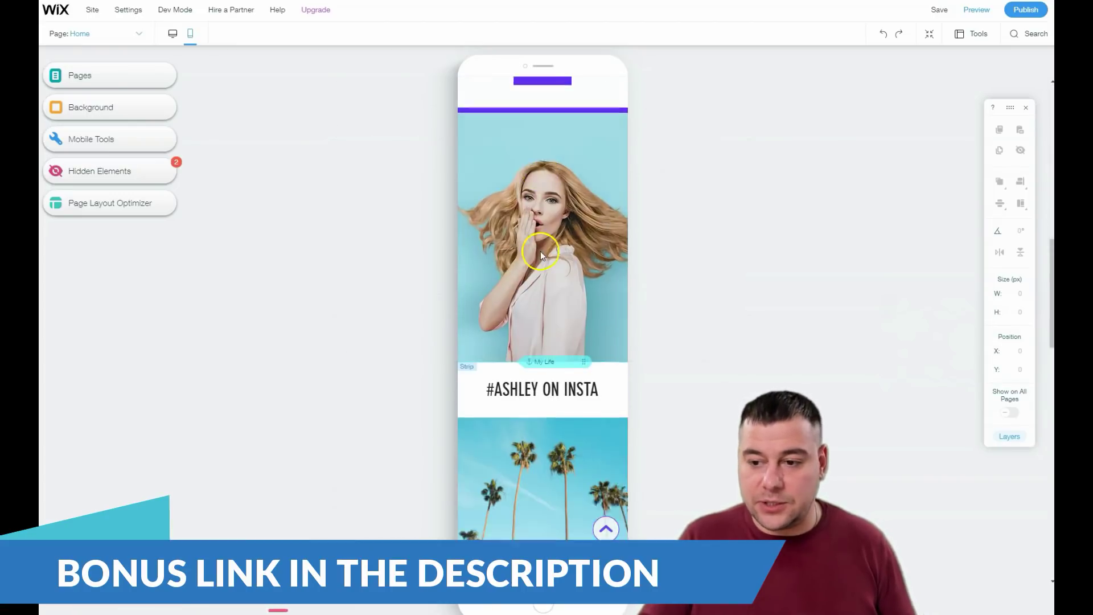
scroll(541, 250, "down", 6)
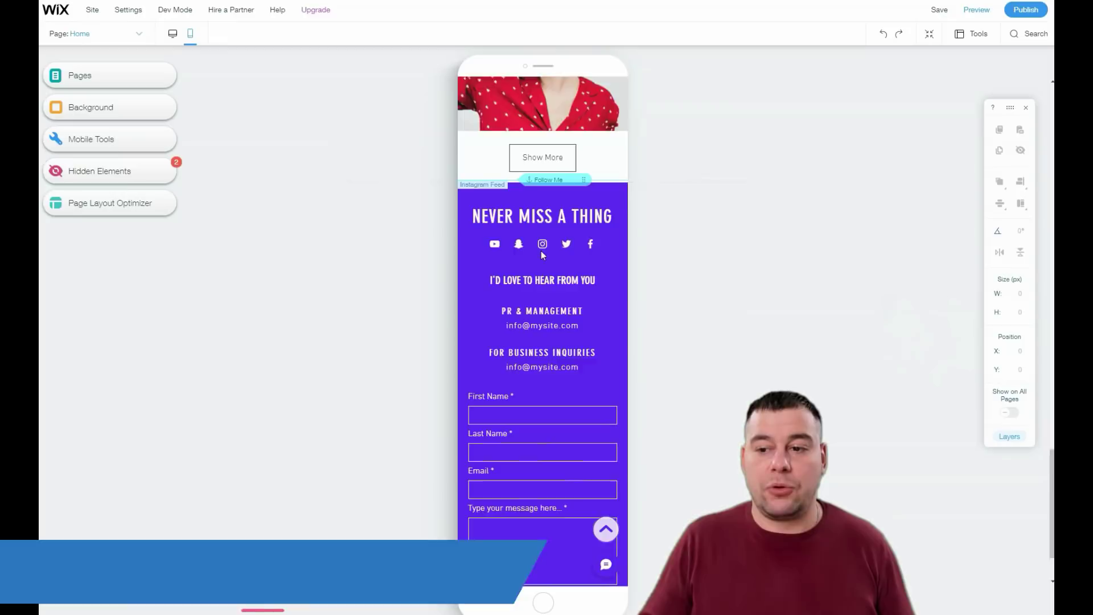
scroll(541, 251, "up", 14)
left_click(404, 87)
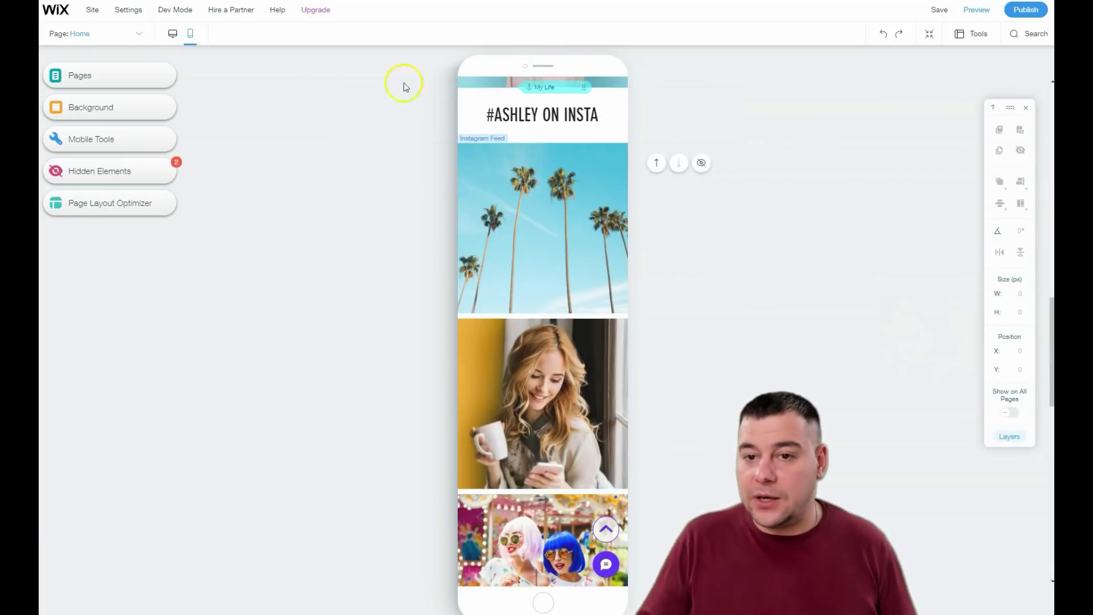
Return the editor to the desktop version and inspect the site's main pages and page transition options
left_click(173, 34)
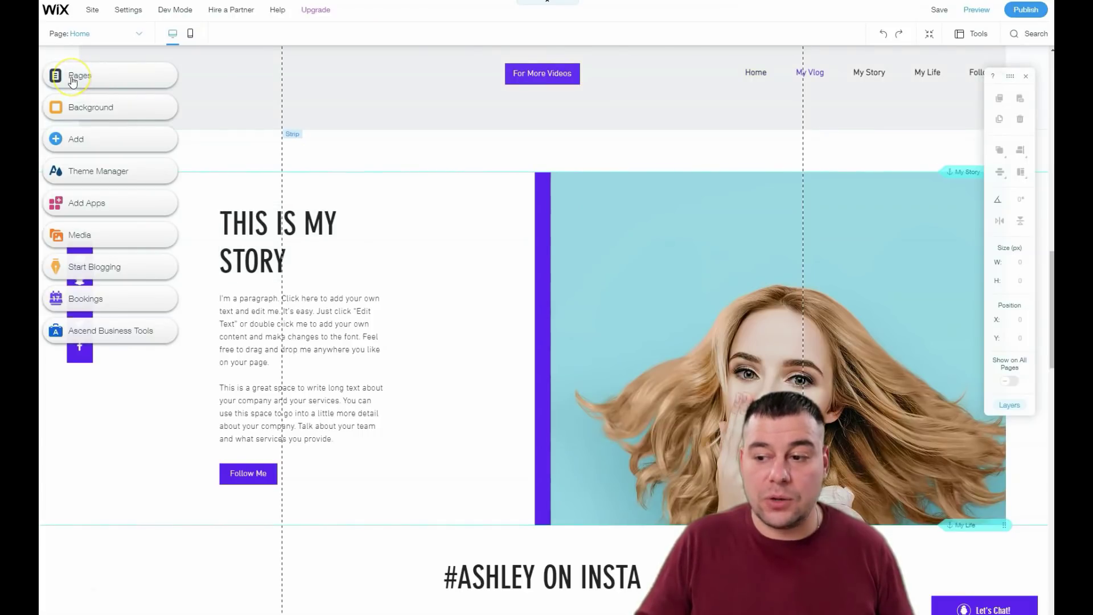
left_click(73, 80)
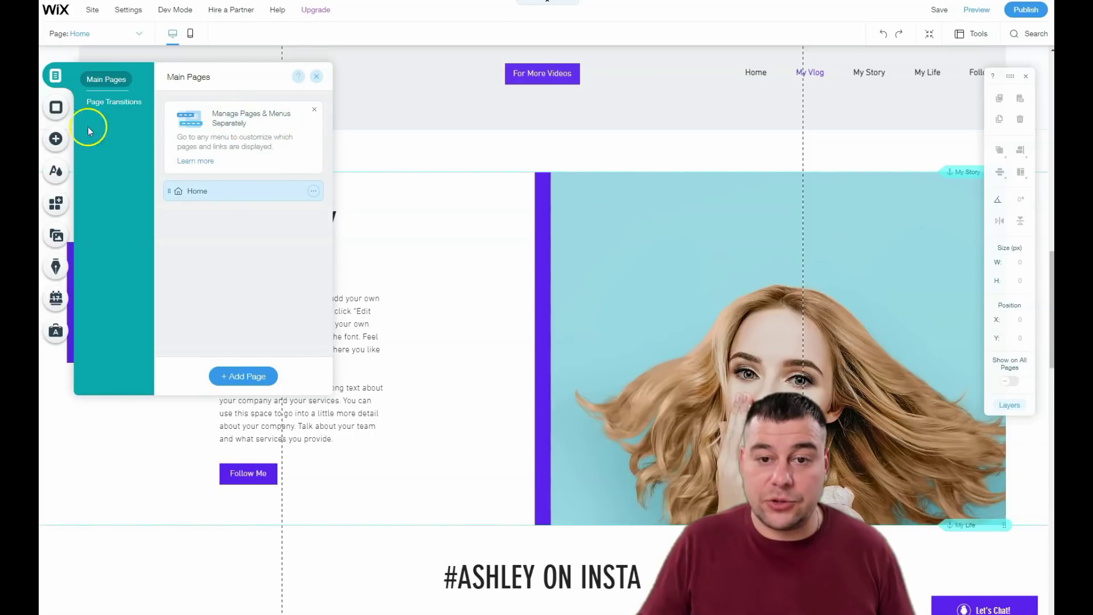
left_click(112, 105)
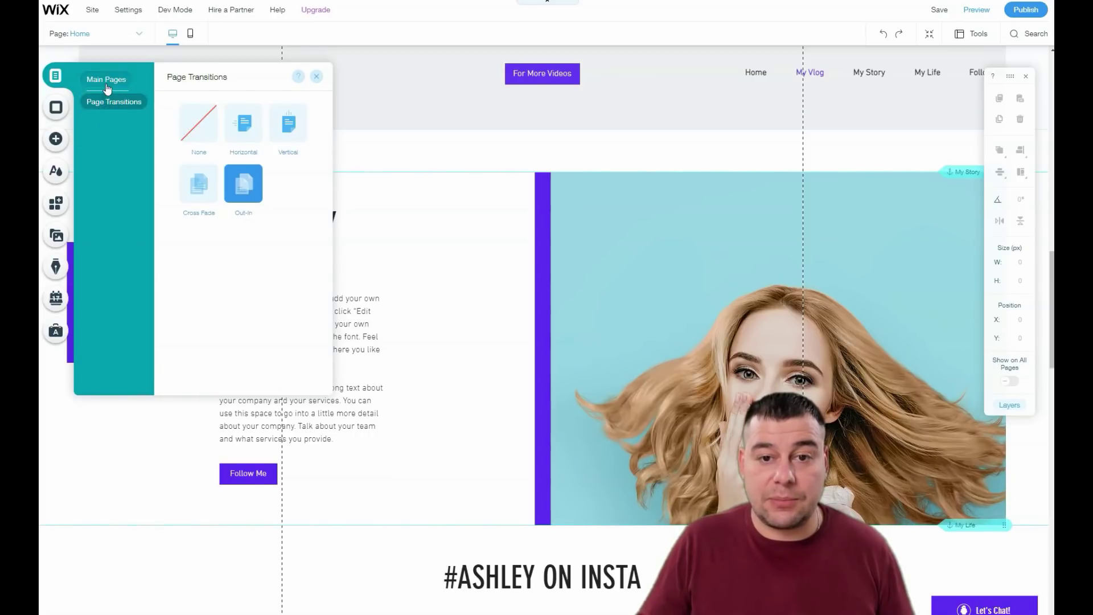
left_click(107, 85)
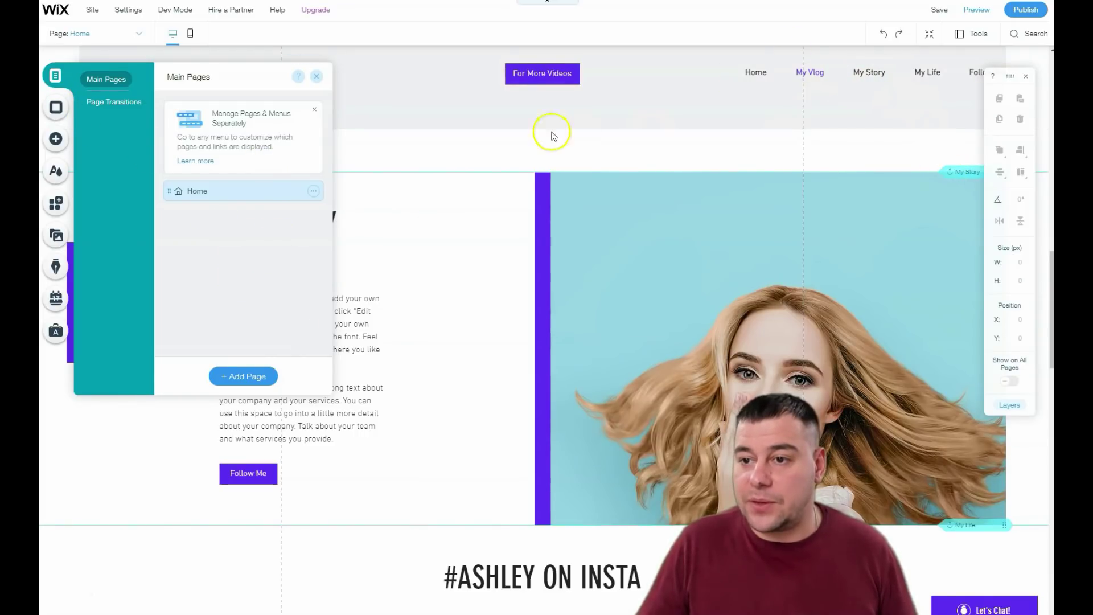
Examine the desktop home page's sections and how they correspond to the Home, My Vlog, My Story and My Life menu items
scroll(481, 271, "down", 10)
scroll(480, 275, "down", 10)
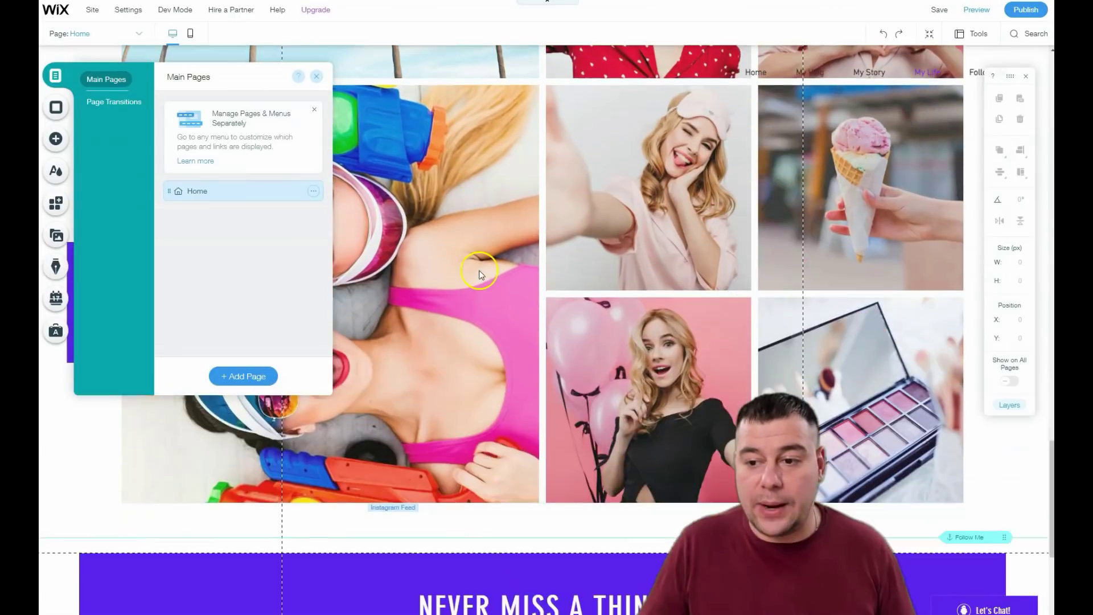
scroll(483, 273, "up", 6)
scroll(485, 280, "up", 15)
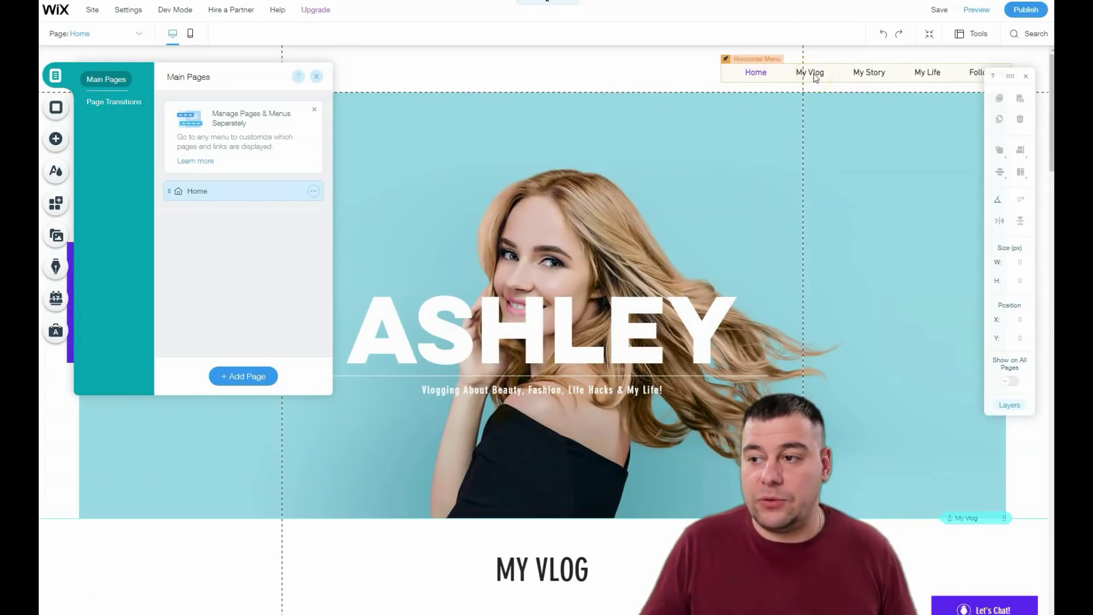
scroll(576, 237, "down", 8)
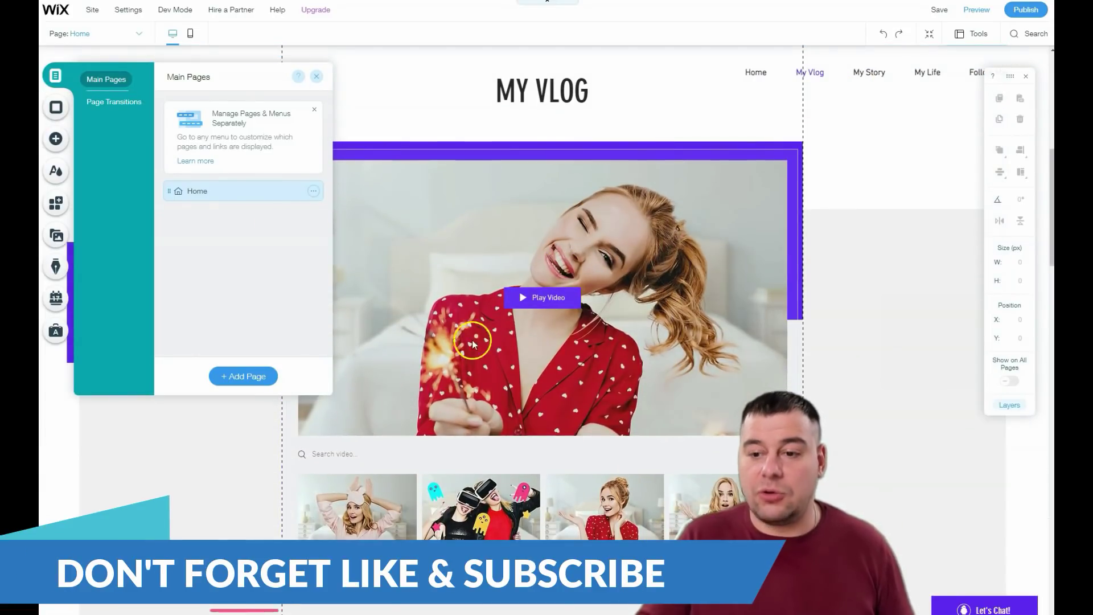
scroll(490, 330, "down", 8)
scroll(492, 336, "down", 3)
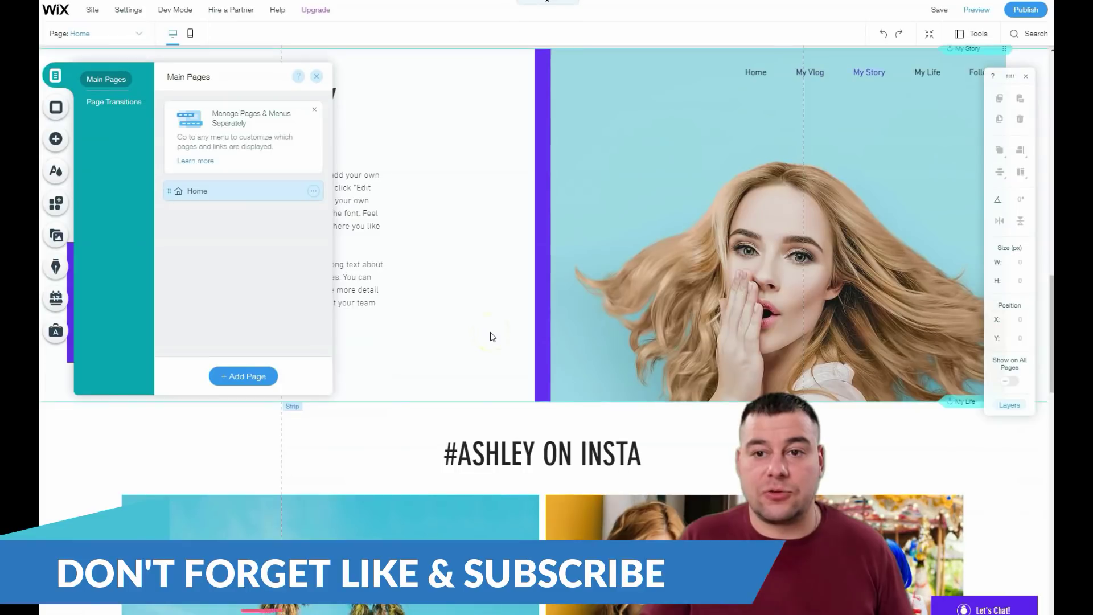
scroll(493, 336, "up", 1)
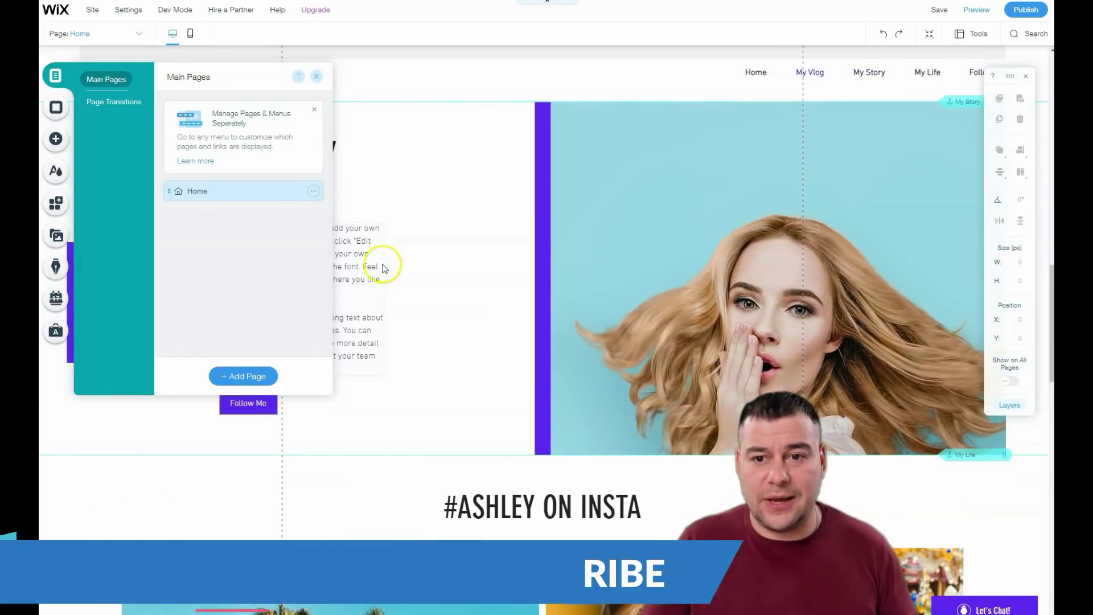
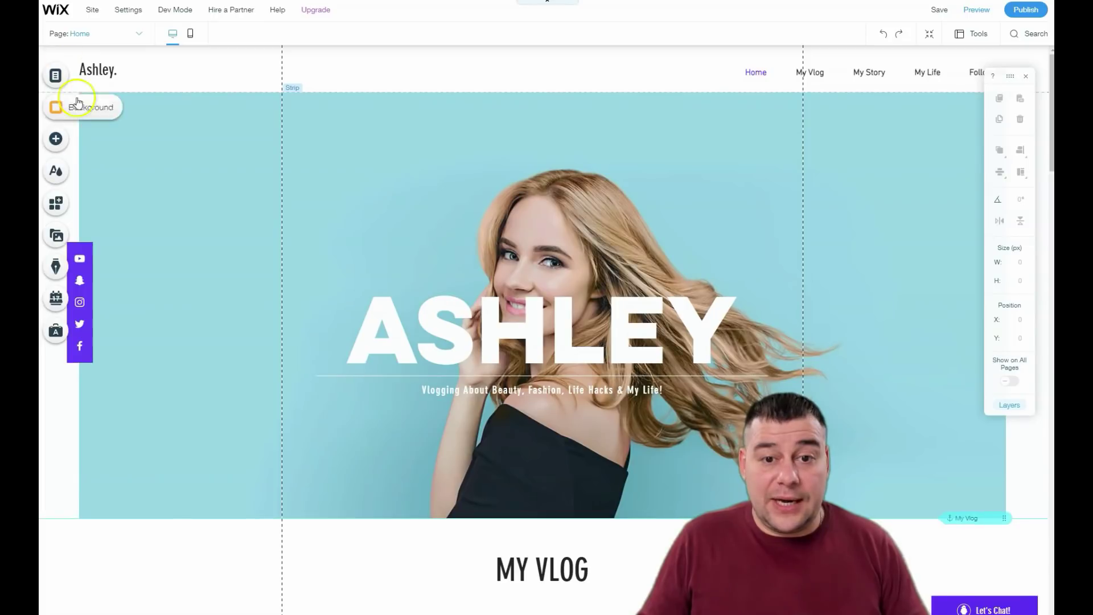
Try out several featured color themes on the site and apply the black theme with the orange-red accent
left_click(55, 173)
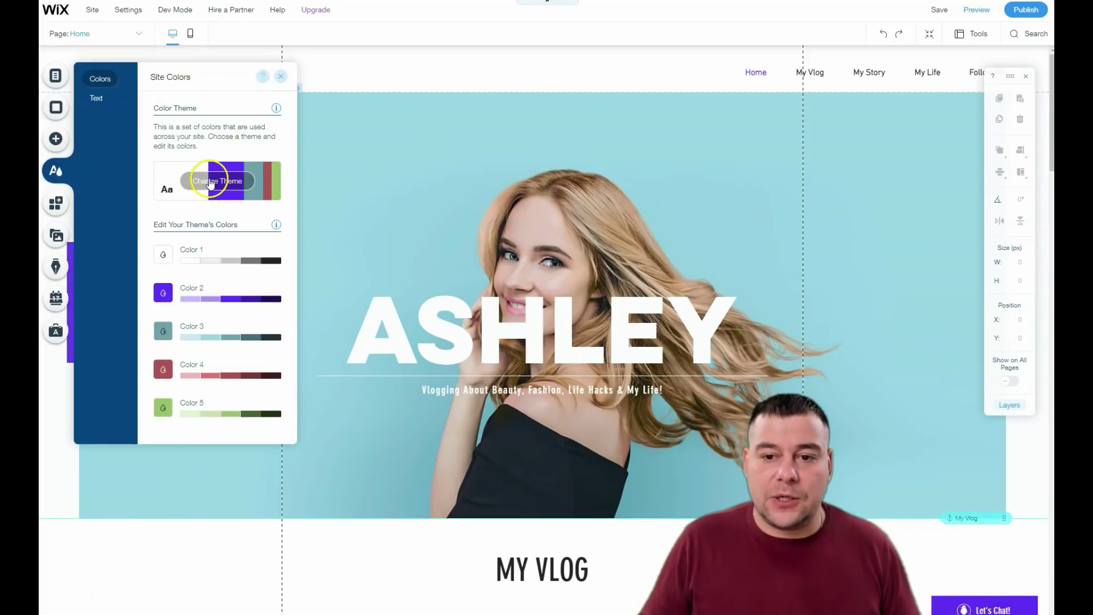
left_click(209, 183)
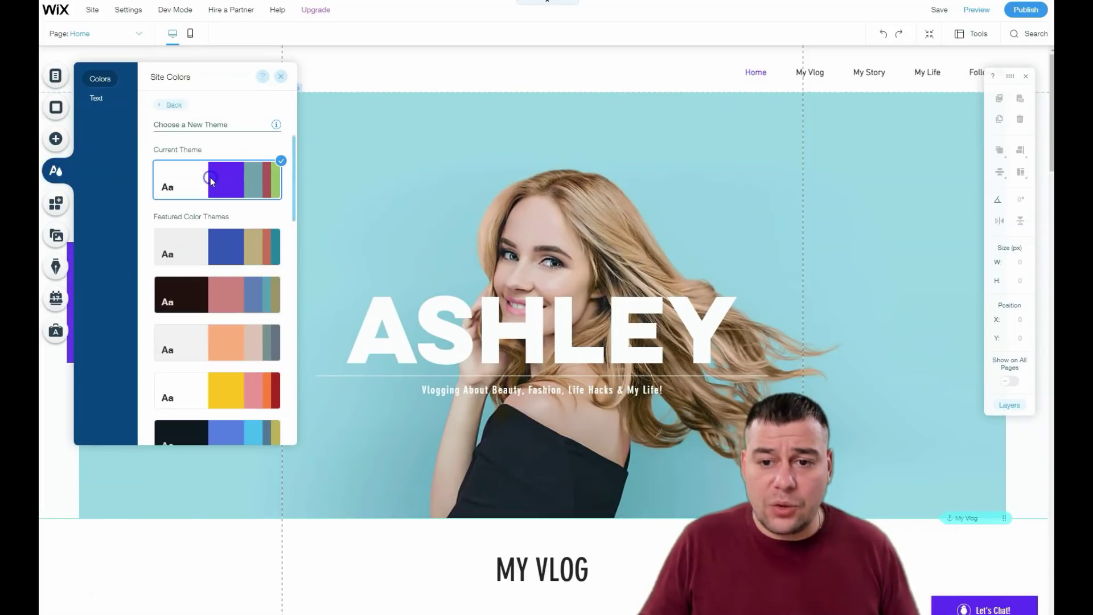
left_click(208, 247)
left_click(203, 293)
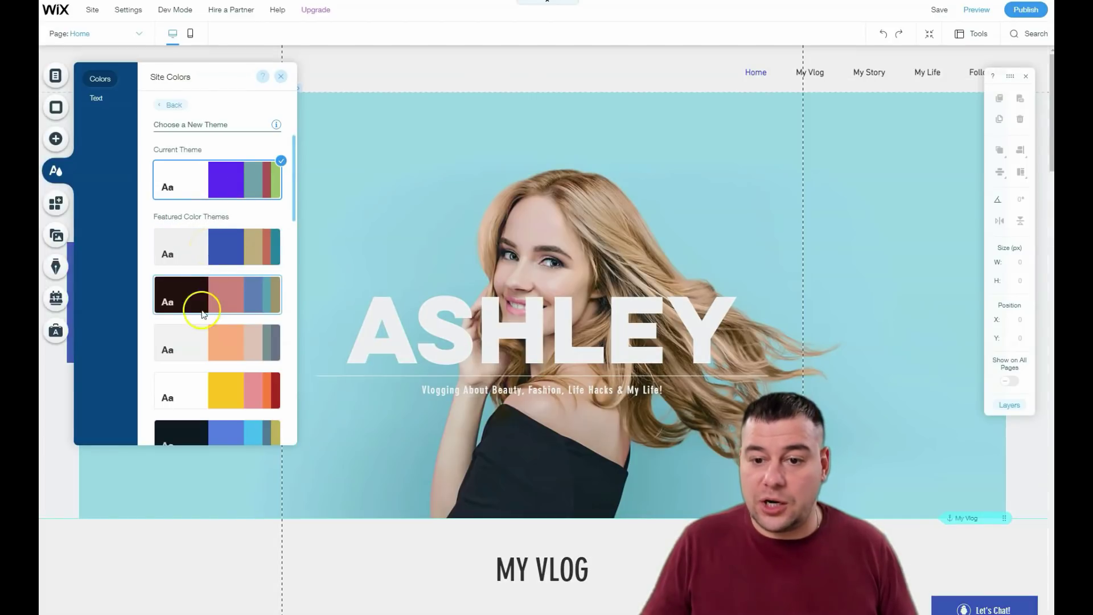
left_click(197, 343)
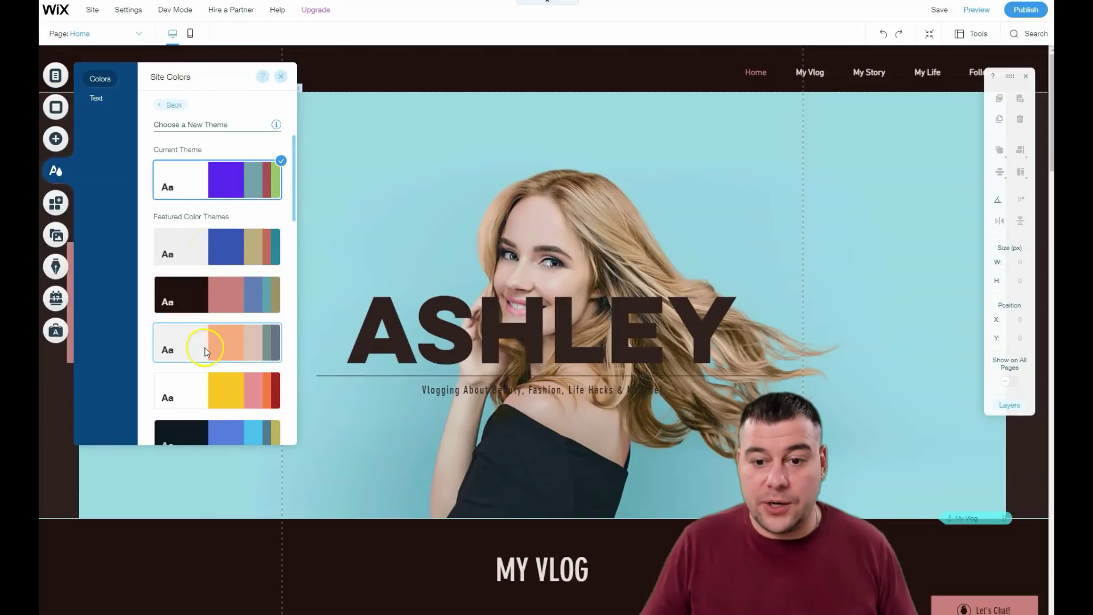
left_click(209, 376)
scroll(209, 377, "down", 3)
left_click(198, 281)
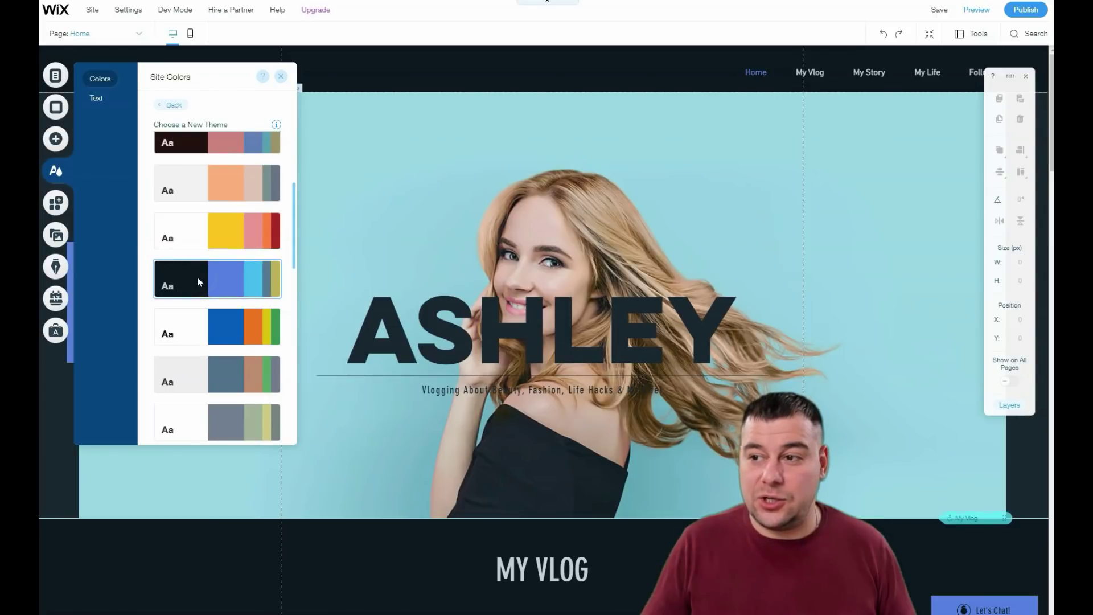
left_click(210, 320)
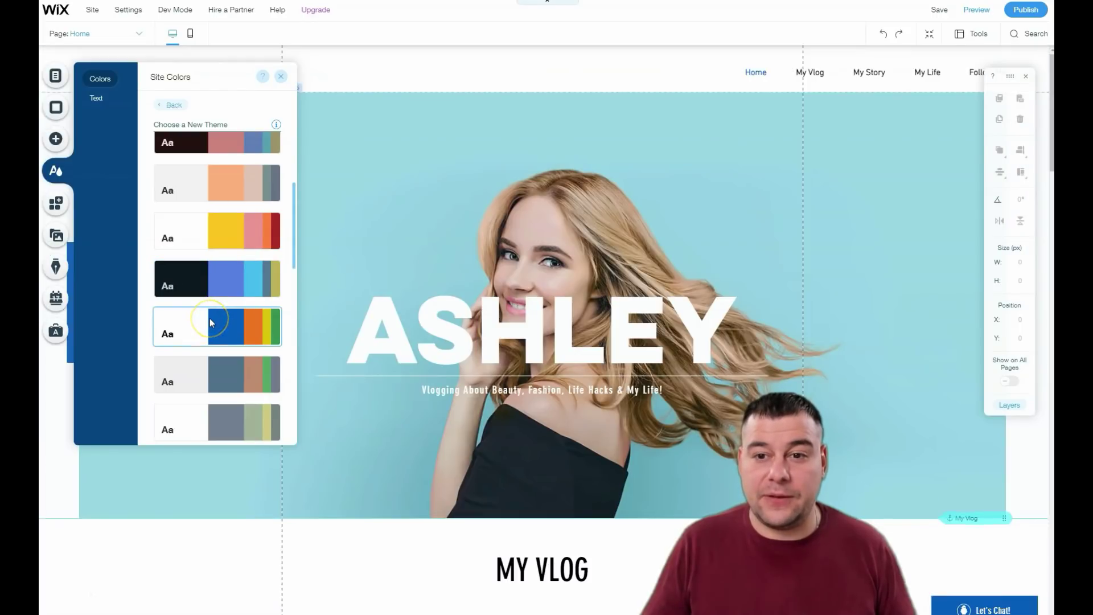
left_click(206, 371)
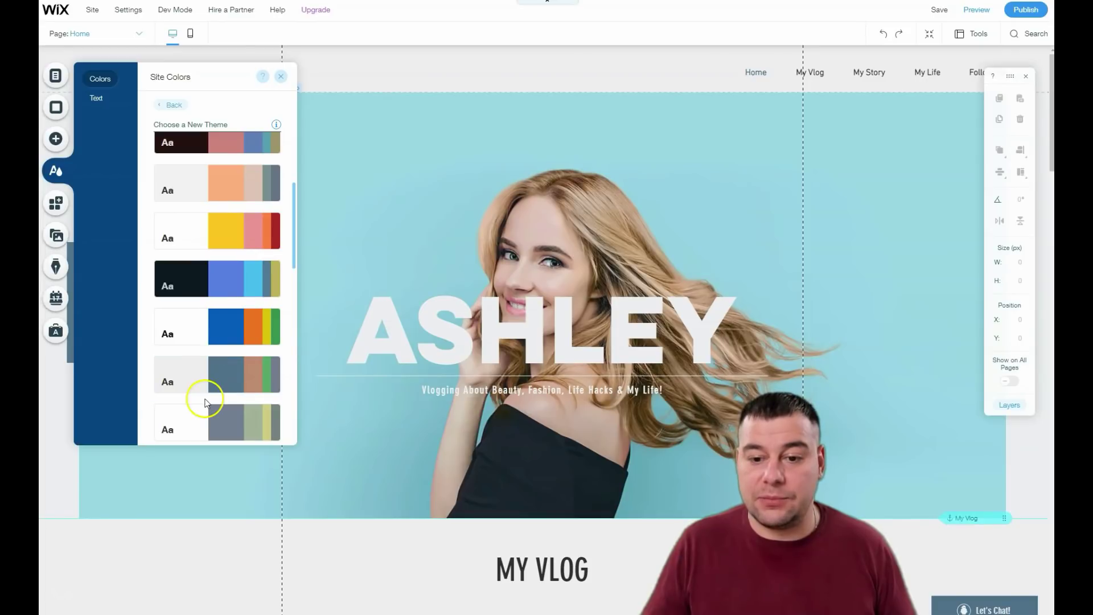
left_click(207, 419)
scroll(207, 419, "down", 3)
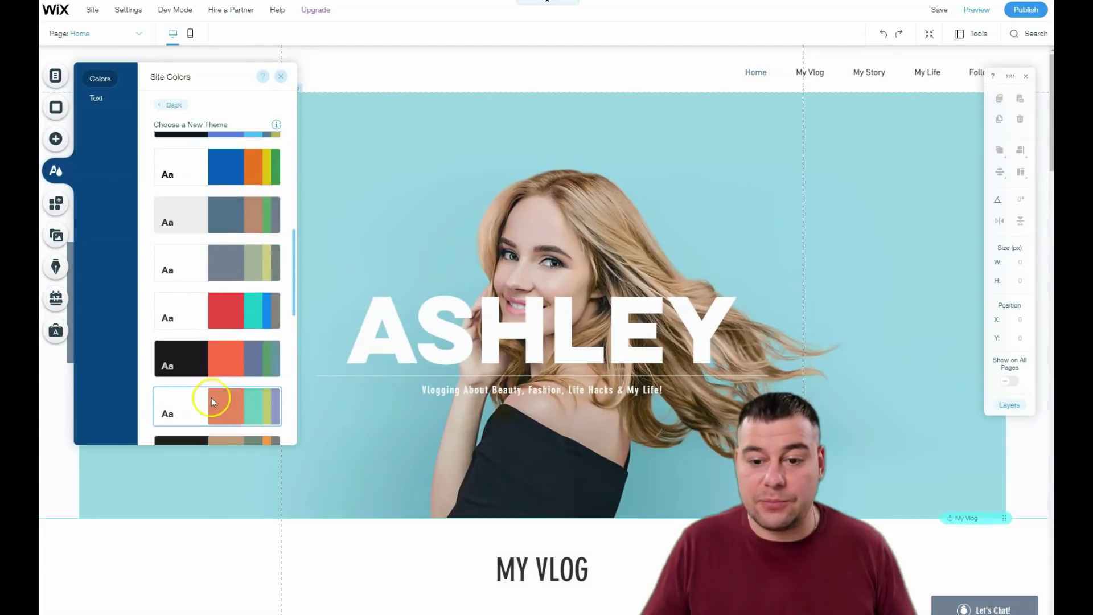
left_click(199, 310)
left_click(205, 352)
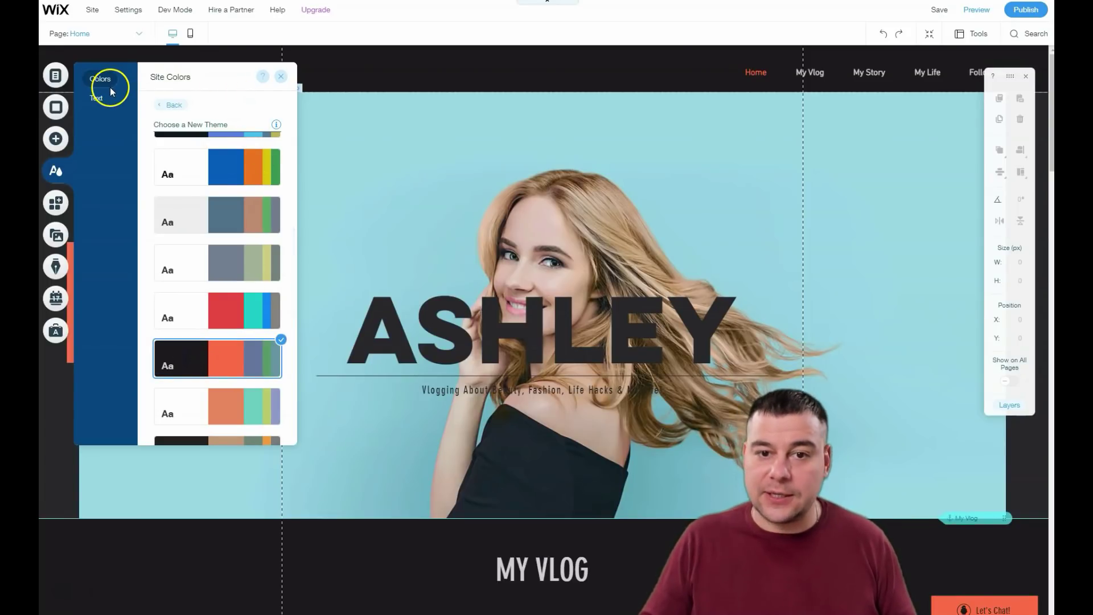
Set the color of the site's Heading 1 text theme to white (#FFFFFF) and apply it
left_click(95, 99)
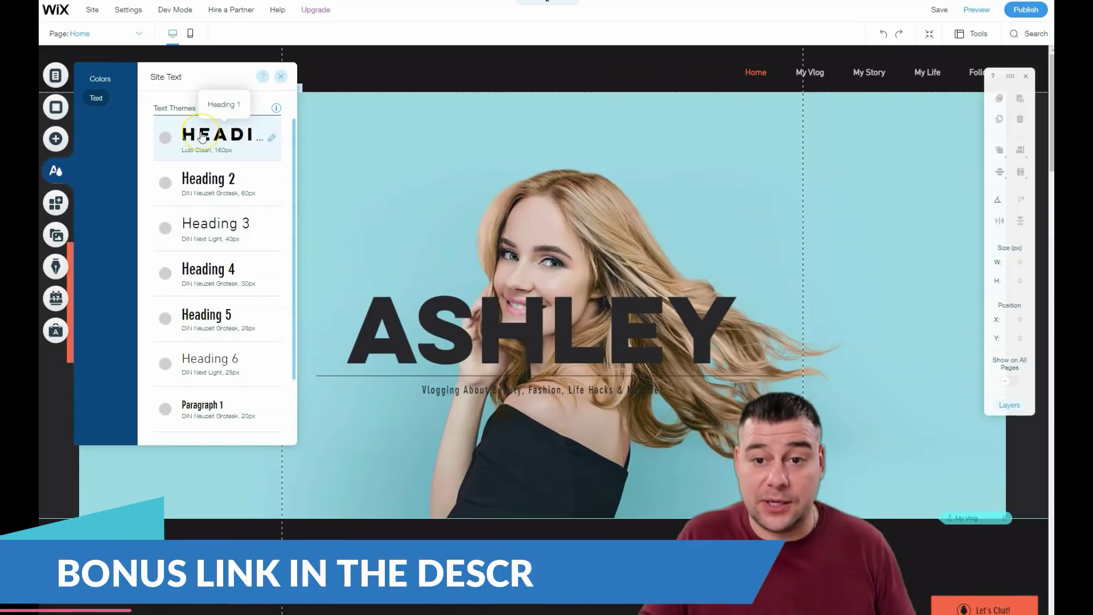
left_click(171, 137)
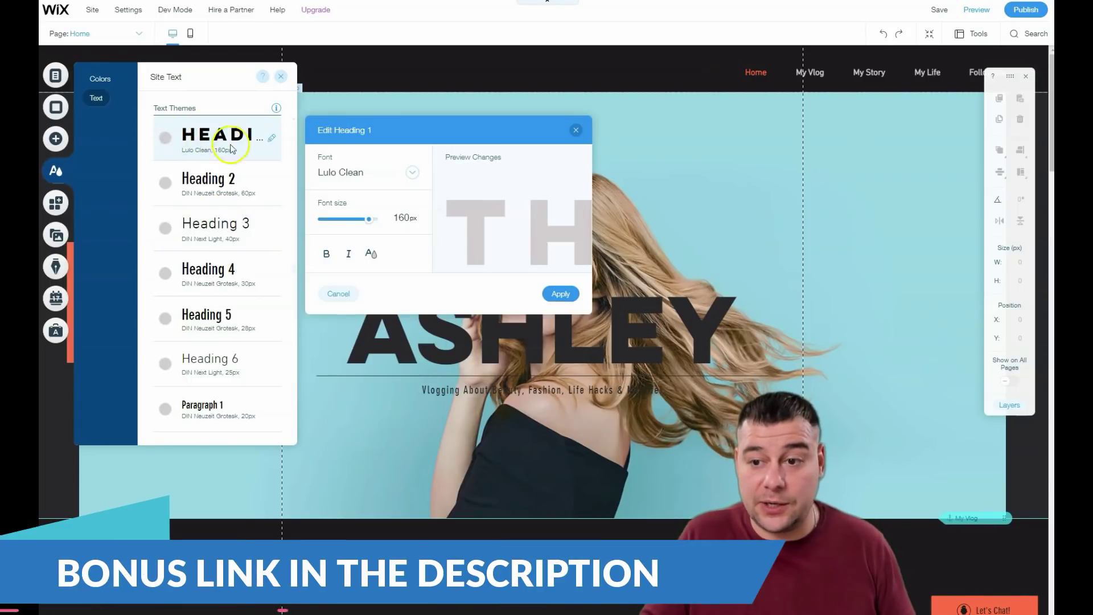
left_click(373, 253)
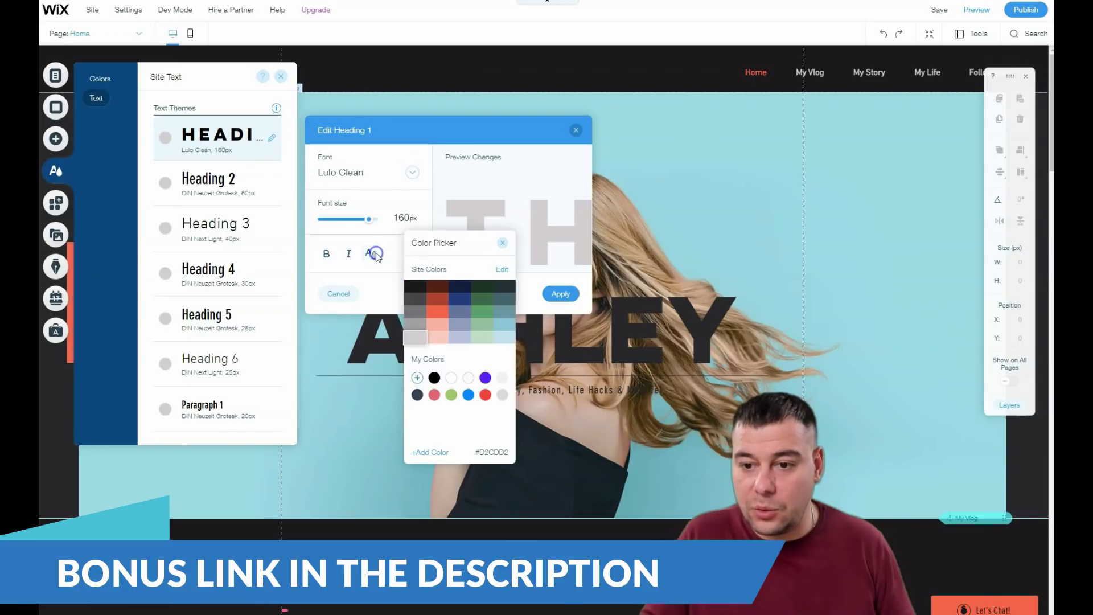
left_click(452, 378)
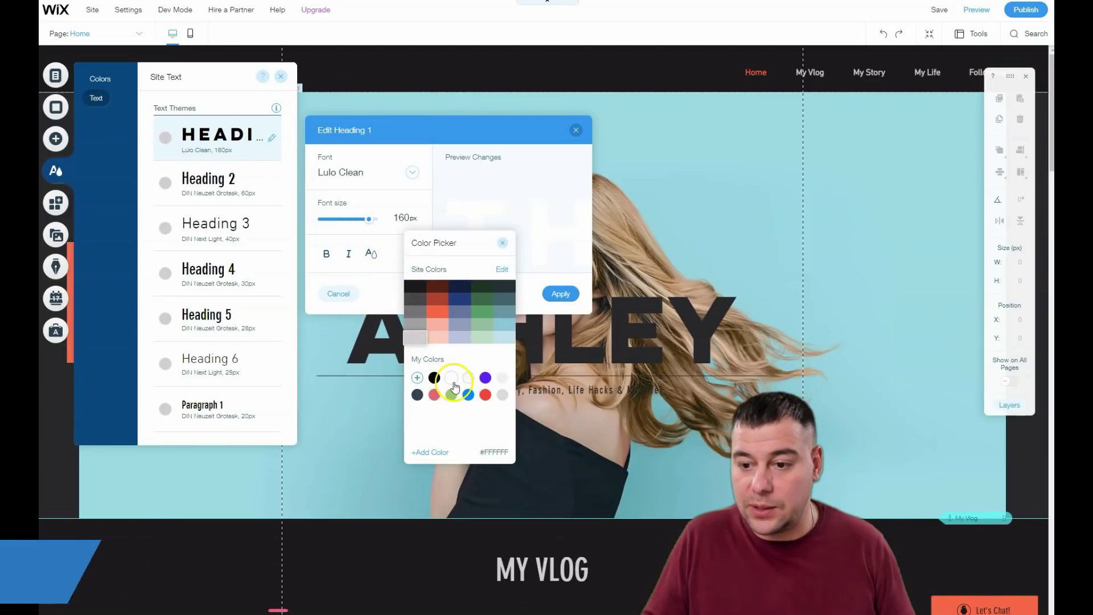
left_click(573, 296)
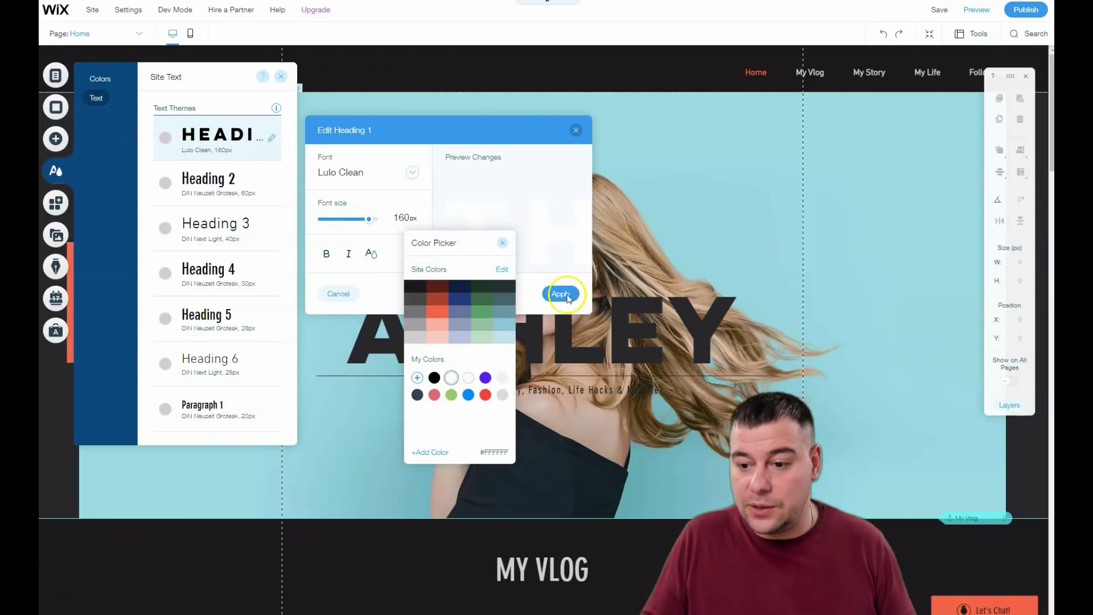
left_click(561, 294)
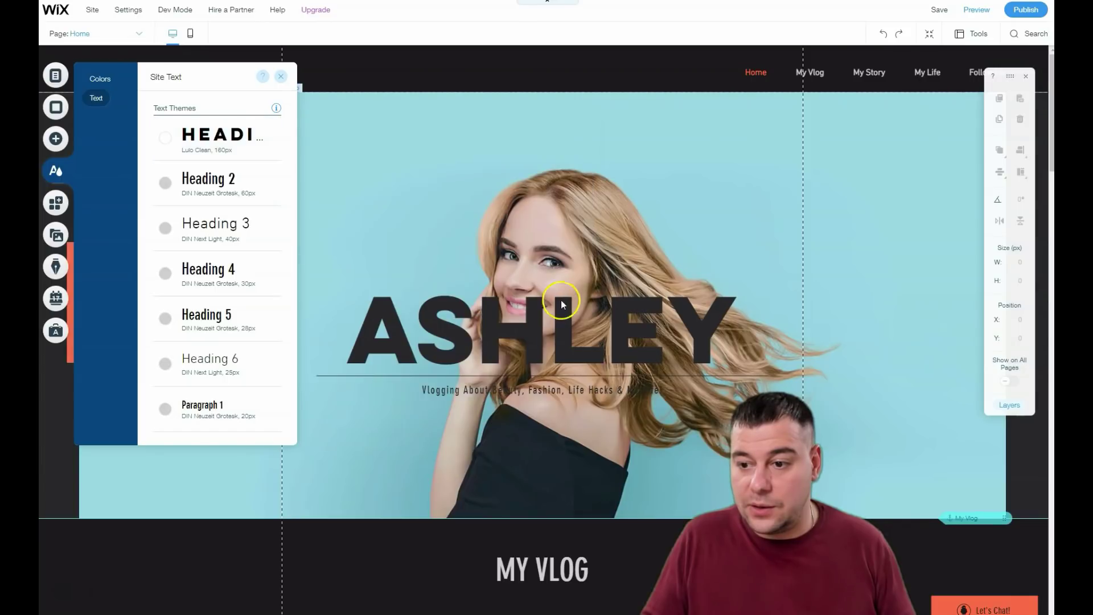
Inspect the text settings of the large title in the hero banner
left_click(462, 321)
double_click(459, 319)
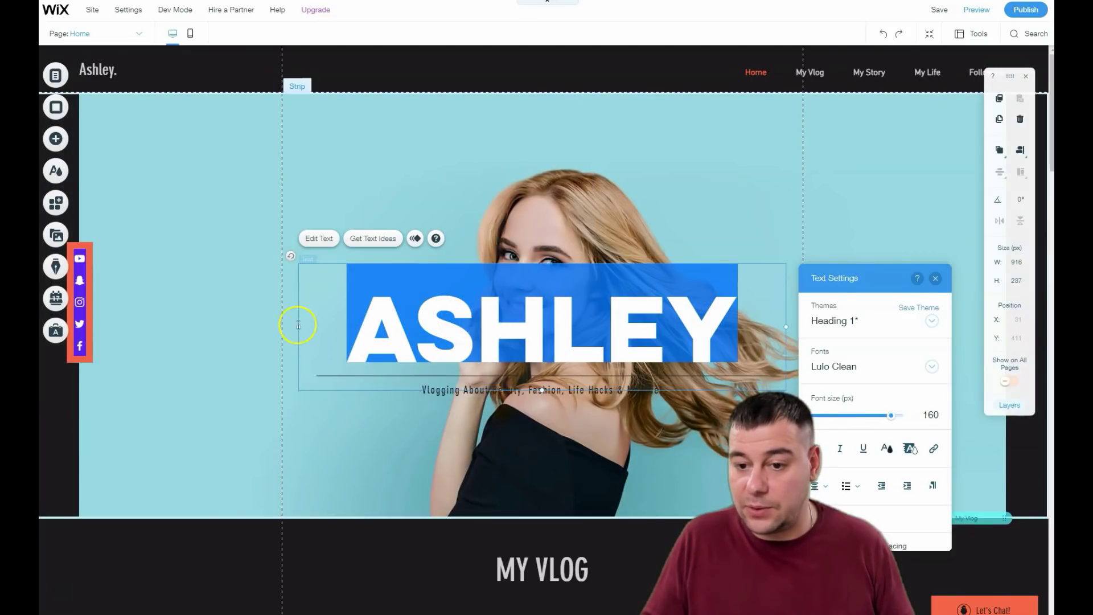
left_click(230, 307)
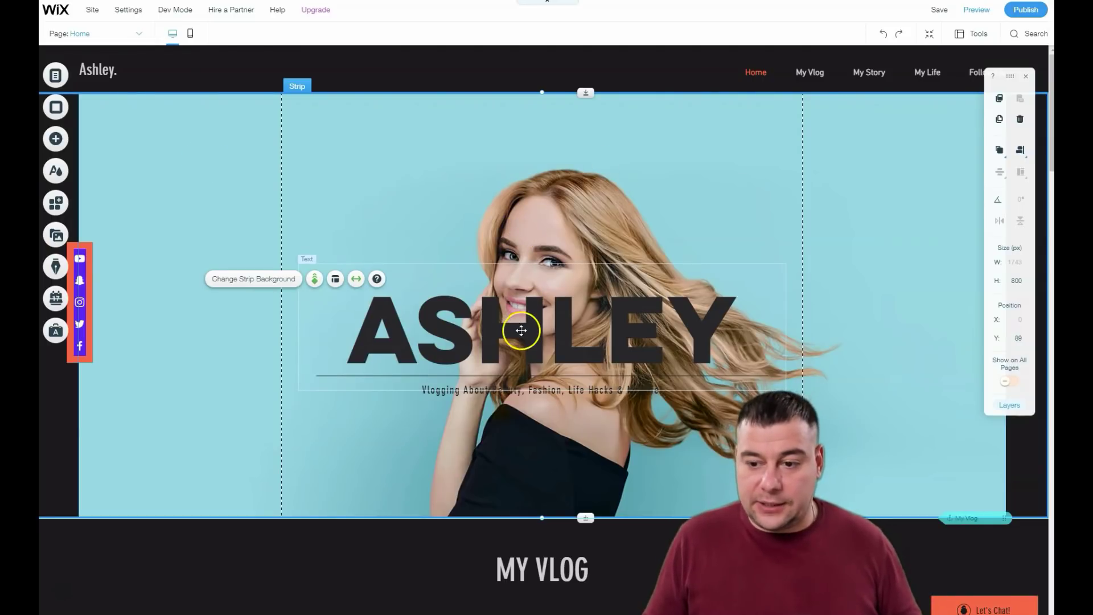
Try the large hero title at different spots in the banner and place it just above the tagline, at about X 32, Y 364
left_click_drag(521, 400, 518, 186)
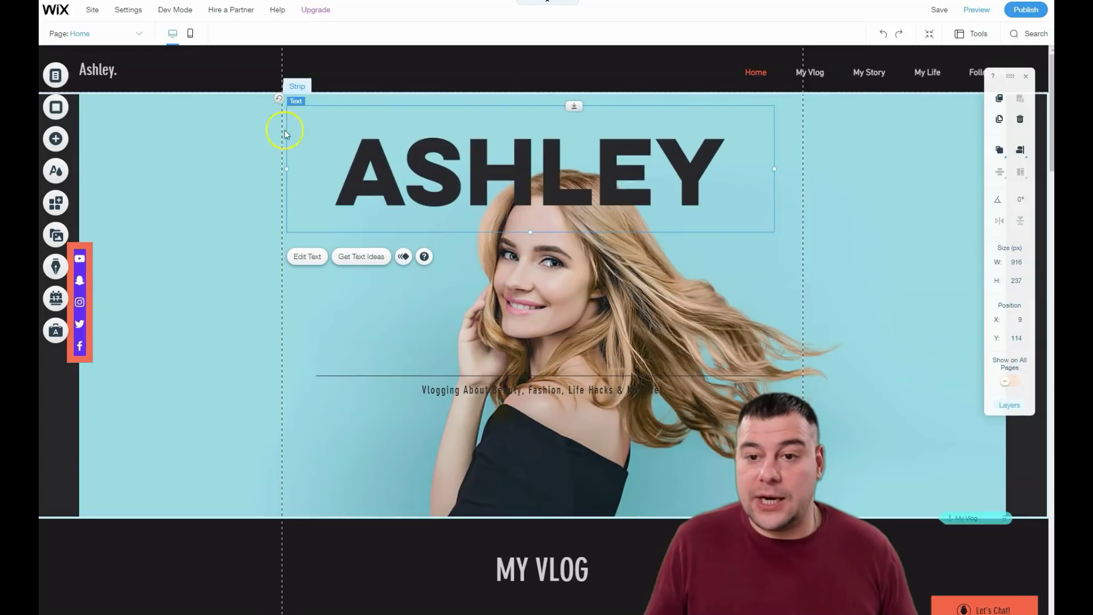
left_click_drag(549, 164, 563, 164)
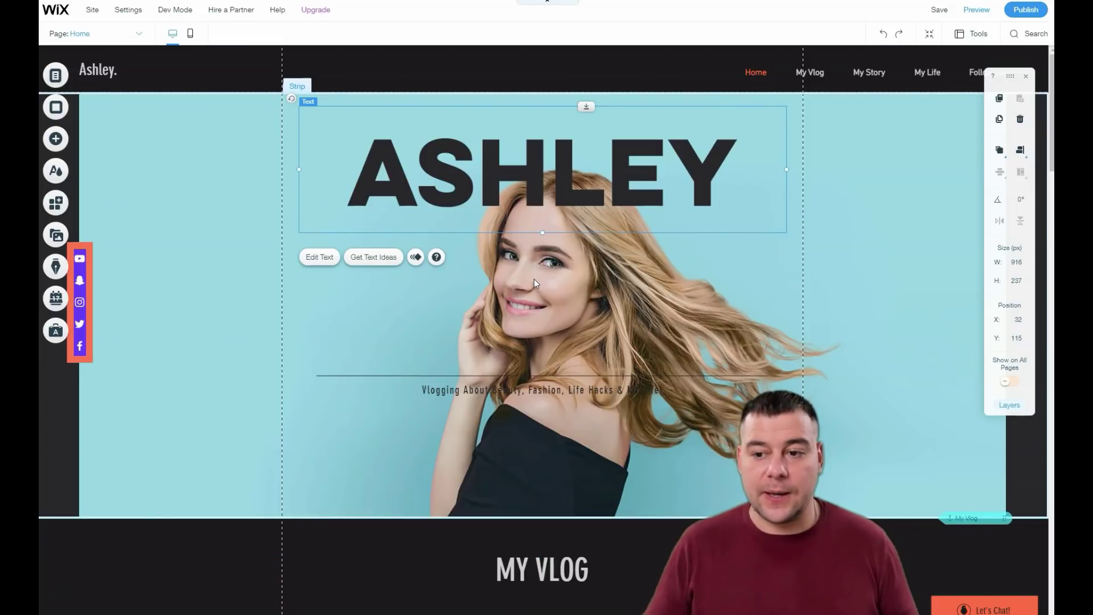
left_click_drag(430, 188, 337, 208)
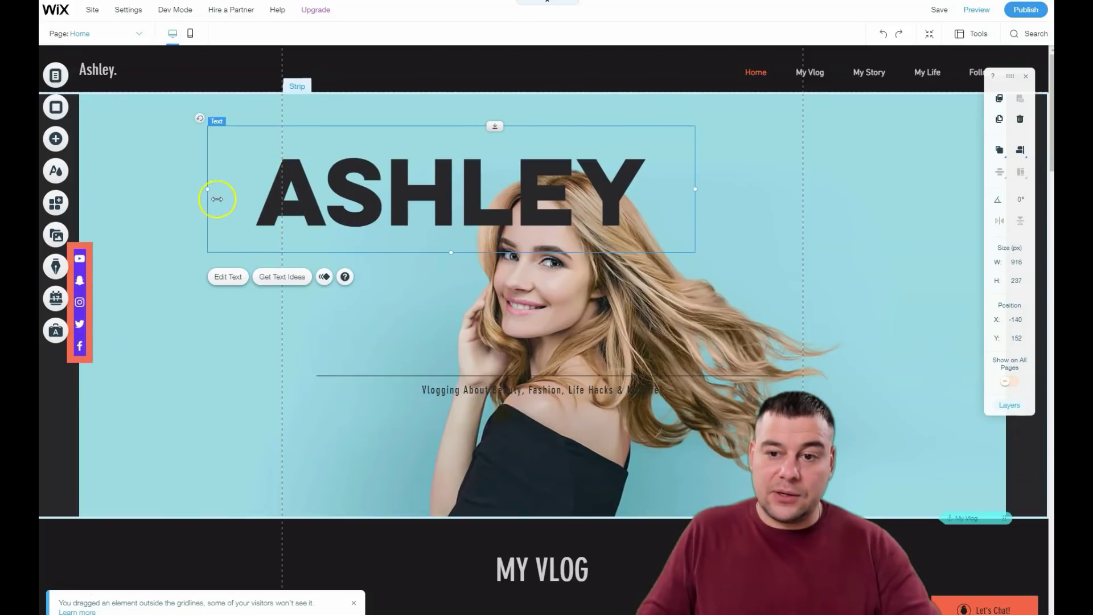
left_click_drag(390, 191, 437, 169)
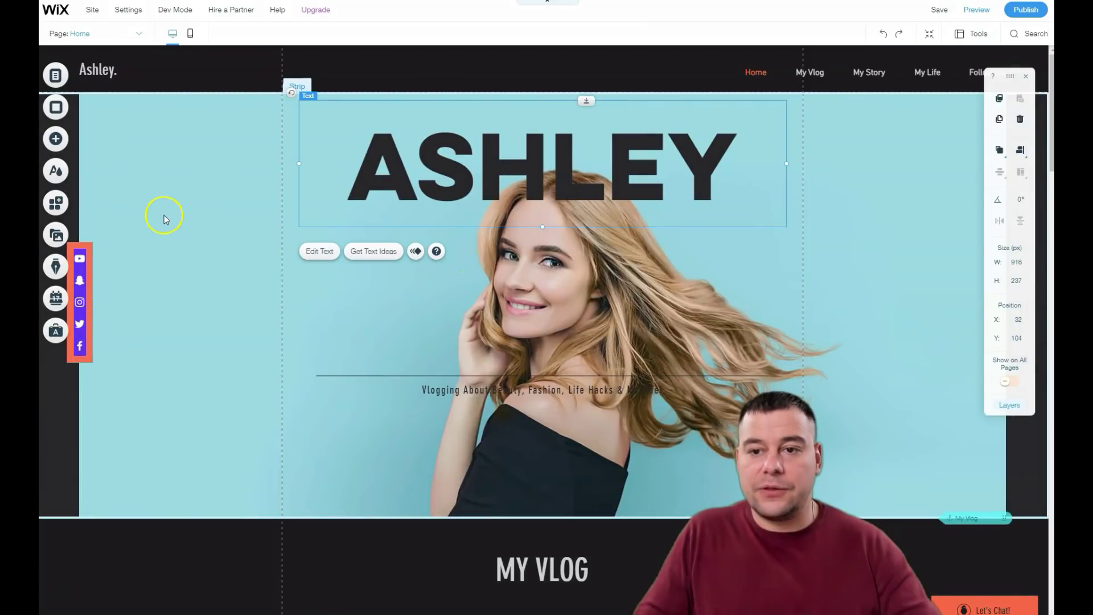
left_click_drag(506, 156, 507, 294)
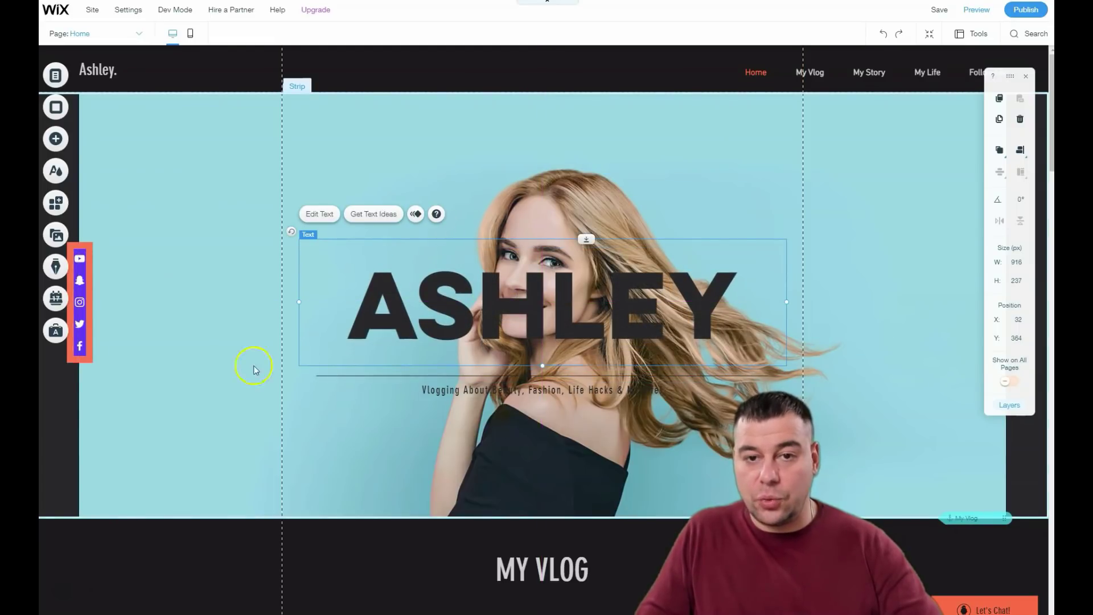
Change the font of the large hero title to Marzo and set its size to 140 px
double_click(454, 304)
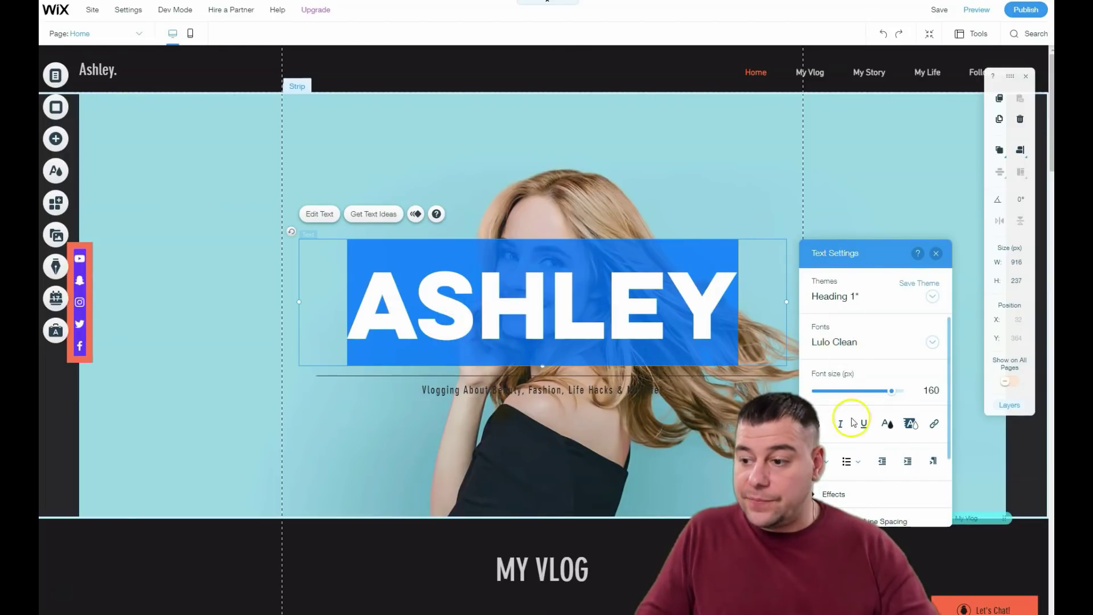
left_click(852, 344)
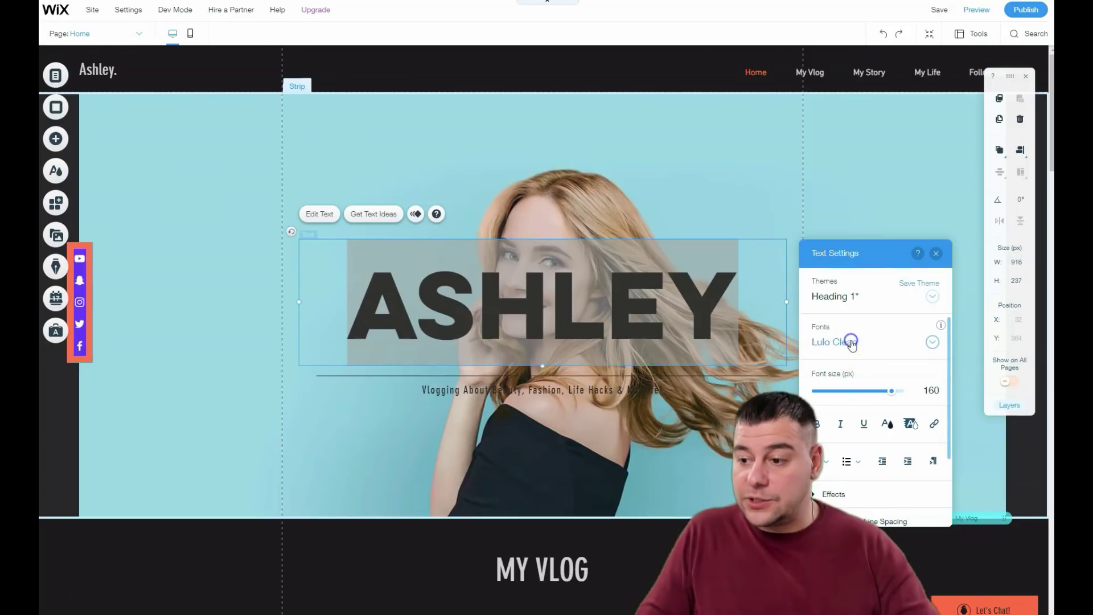
left_click(846, 400)
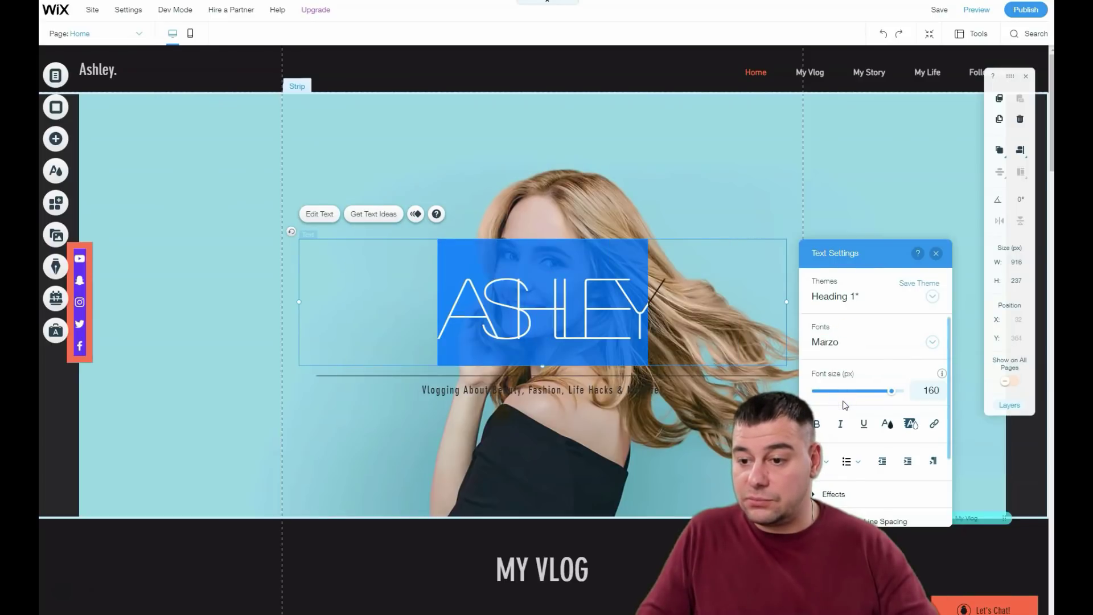
left_click(836, 370)
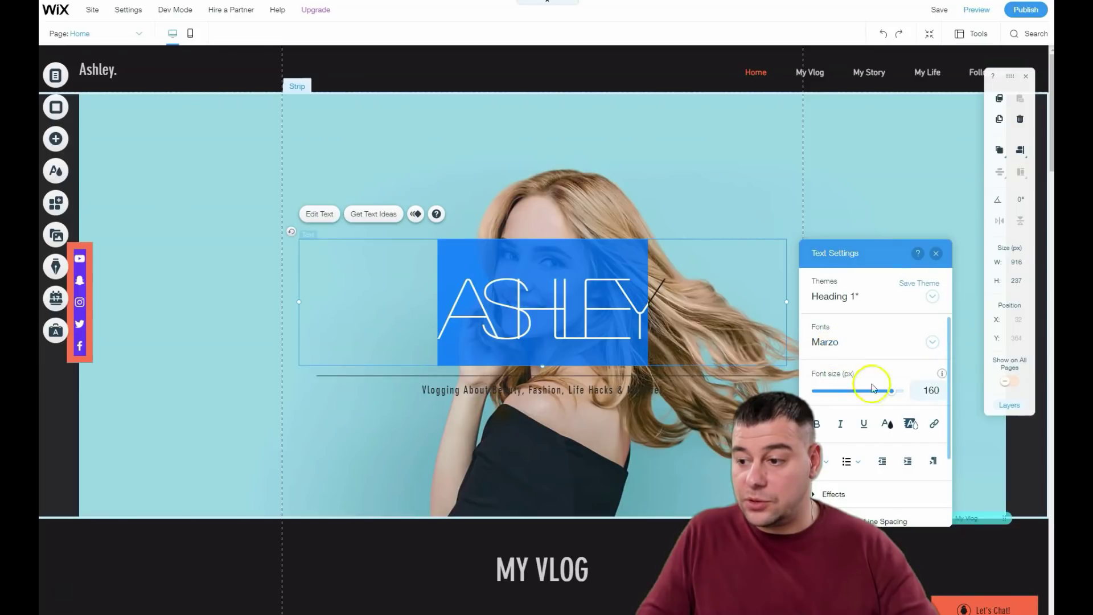
mouse_move(892, 391)
left_mouse_down()
mouse_move(864, 397)
mouse_move(877, 397)
left_mouse_up()
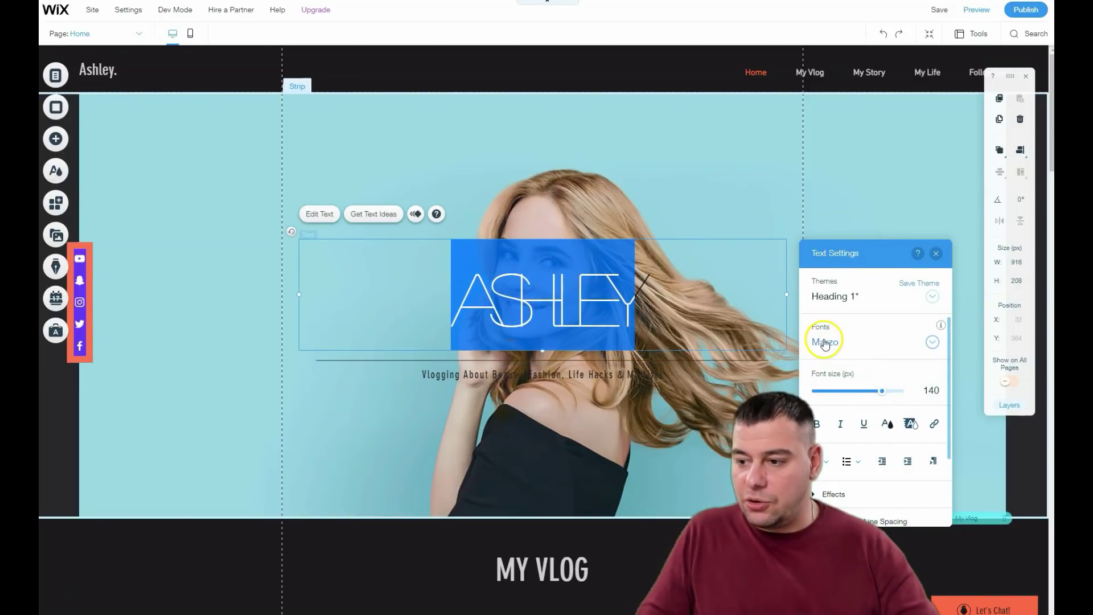
Widen the hero title's character spacing to 0.45
scroll(848, 479, "down", 3)
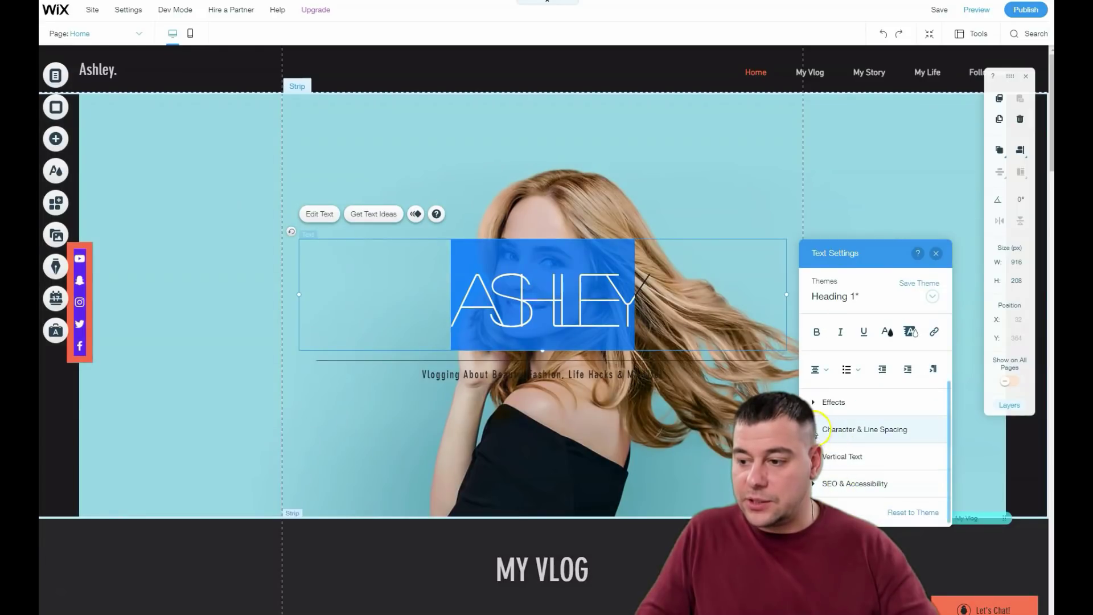
left_click(854, 428)
left_click_drag(816, 372, 875, 374)
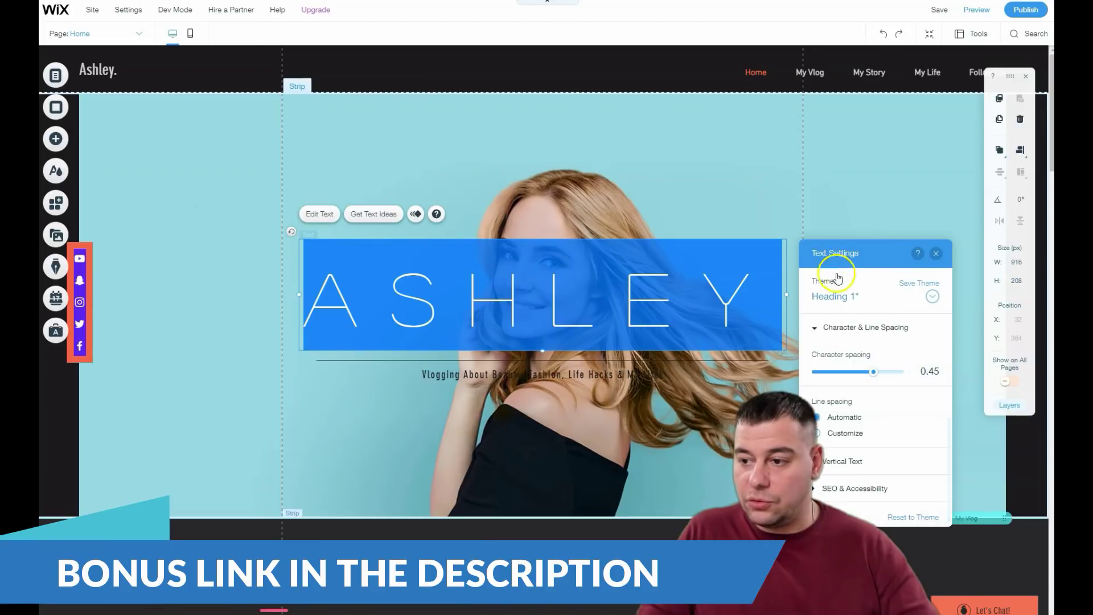
Reduce the hero title's font size to 133 px and close its text settings
scroll(842, 405, "up", 3)
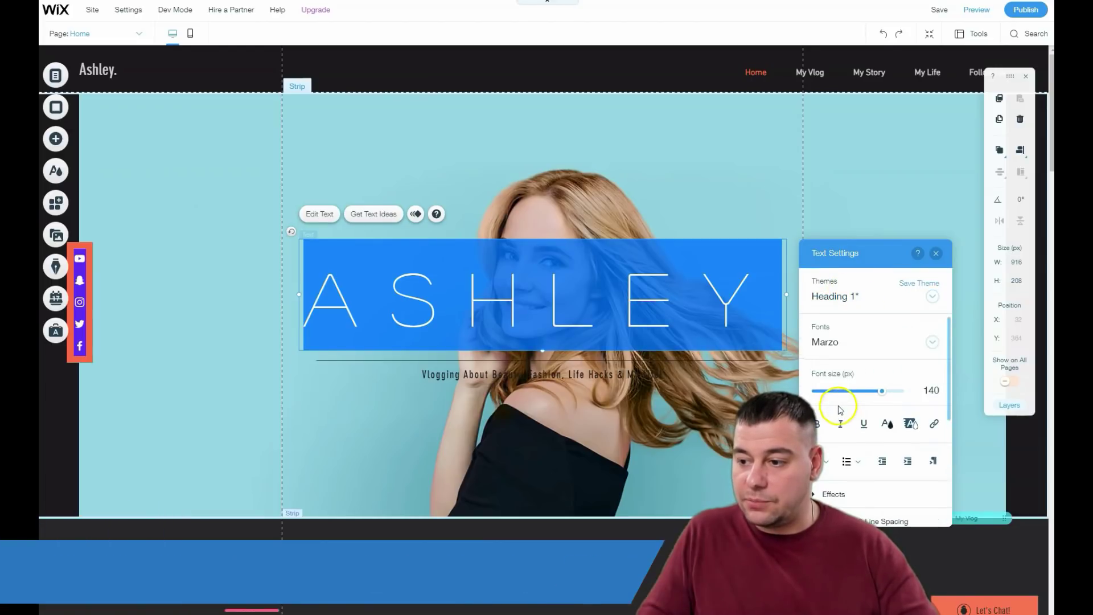
left_click_drag(882, 397, 880, 397)
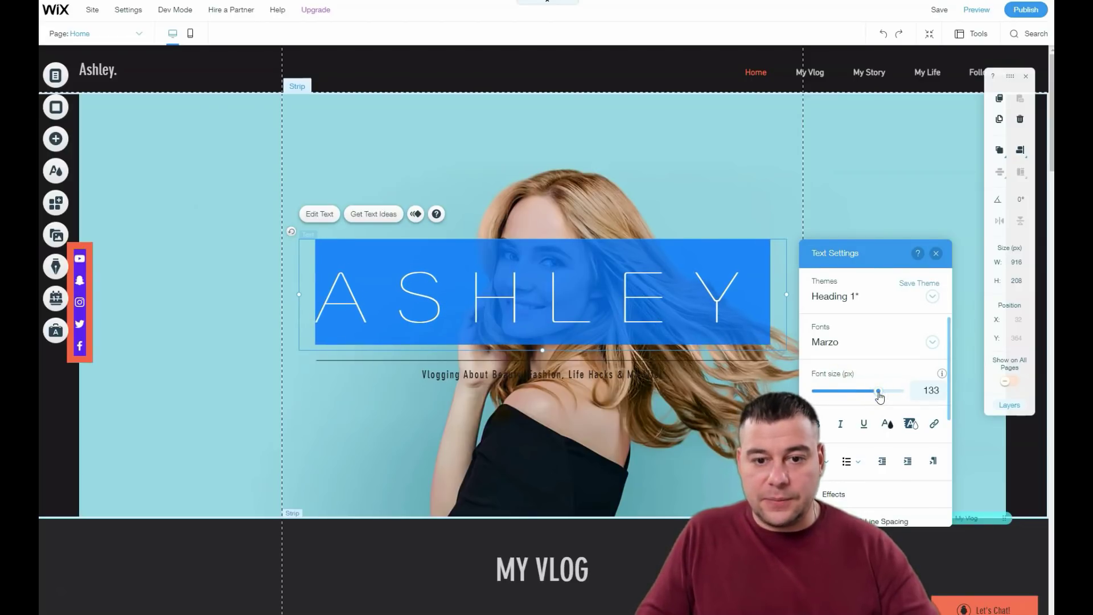
left_click_drag(880, 397, 880, 397)
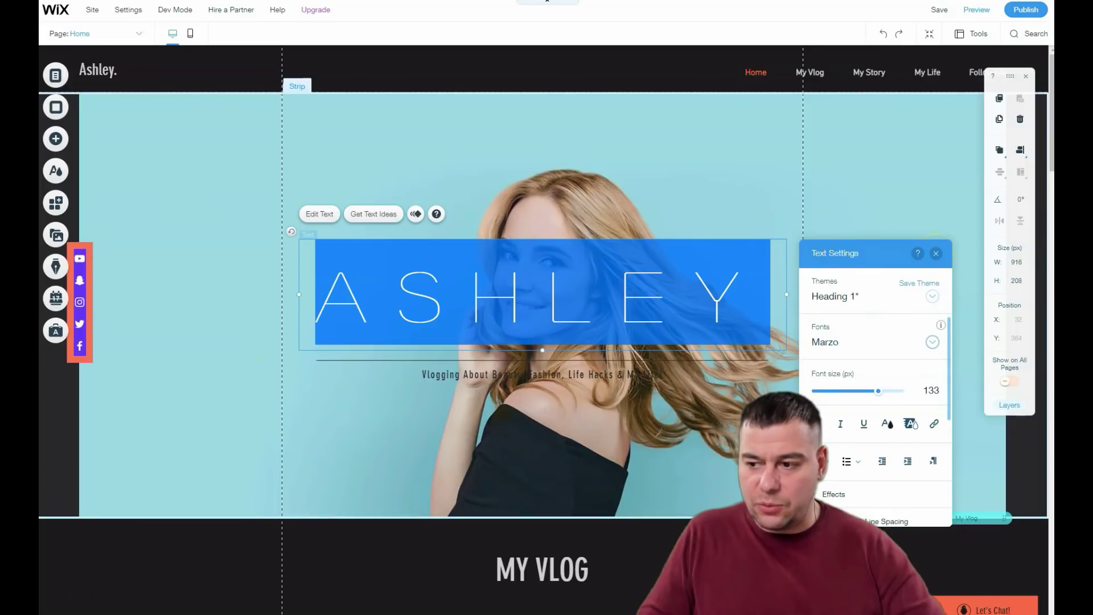
left_click(937, 254)
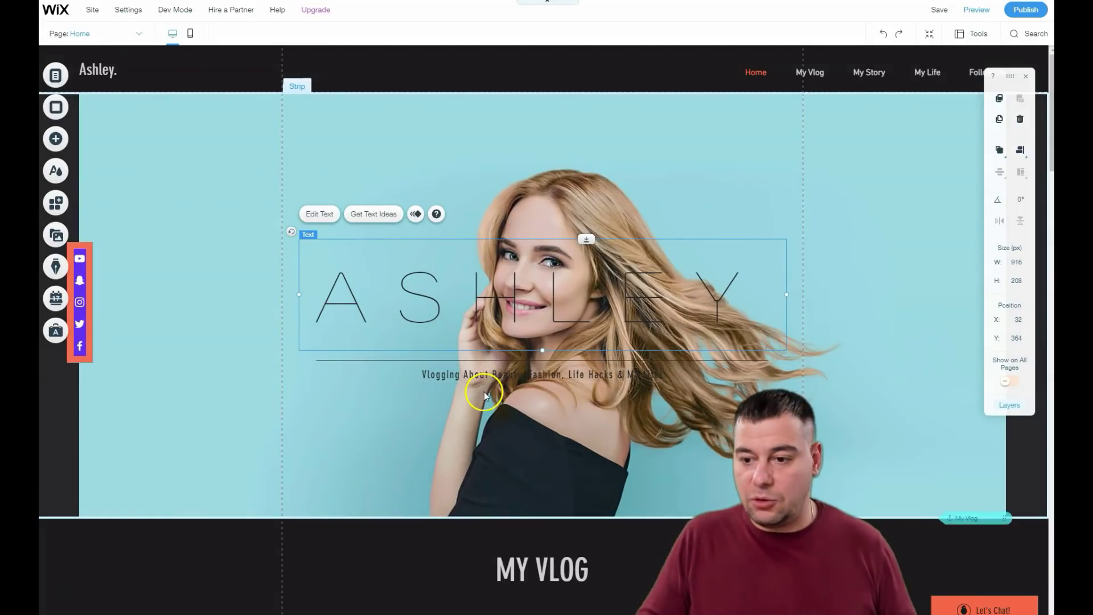
scroll(484, 392, "down", 2)
scroll(163, 321, "up", 2)
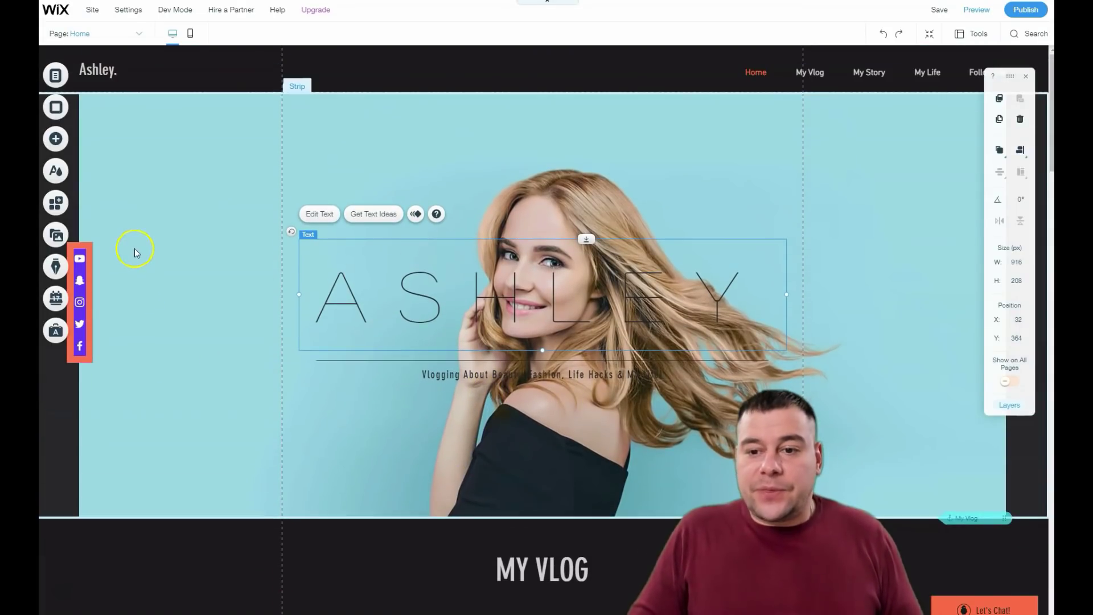
Browse the strip, text and image elements that can be added and insert the plain black Classic strip on the home page
left_click(55, 140)
left_click(91, 100)
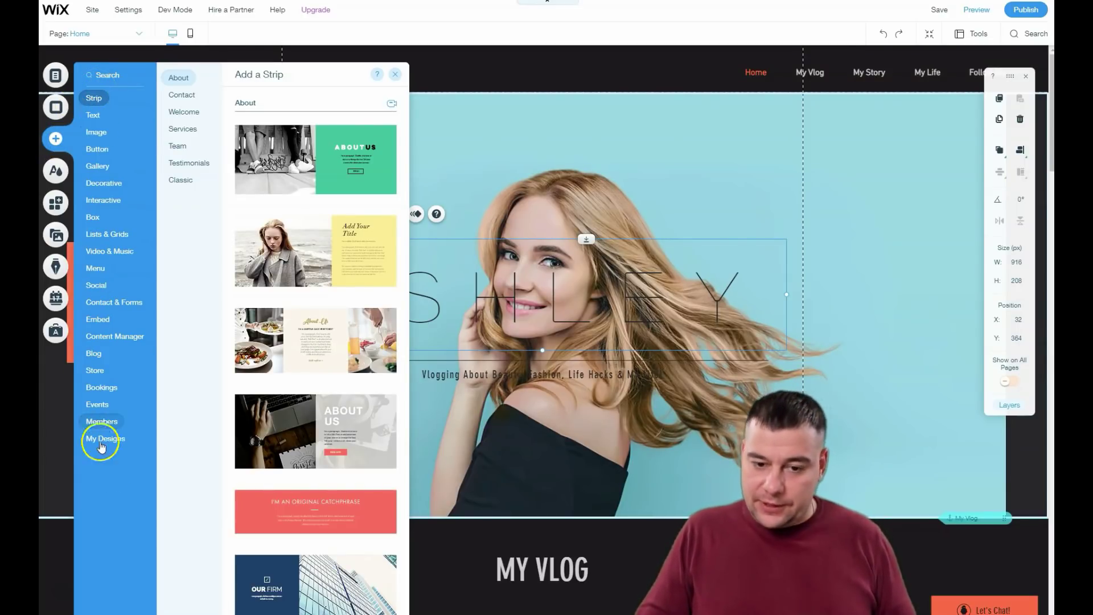
mouse_move(111, 108)
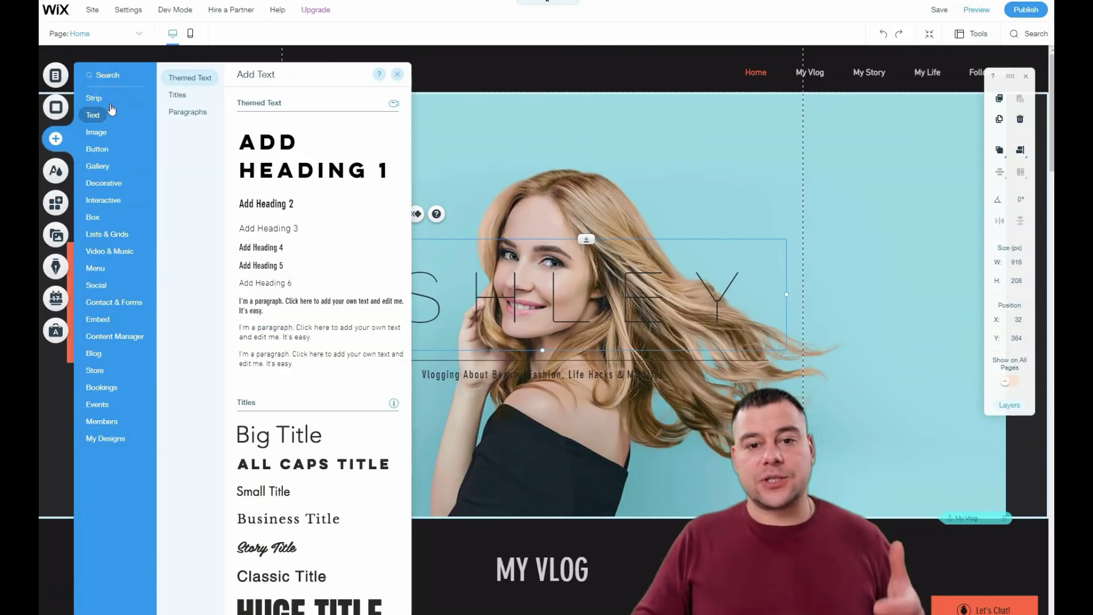
left_click(98, 134)
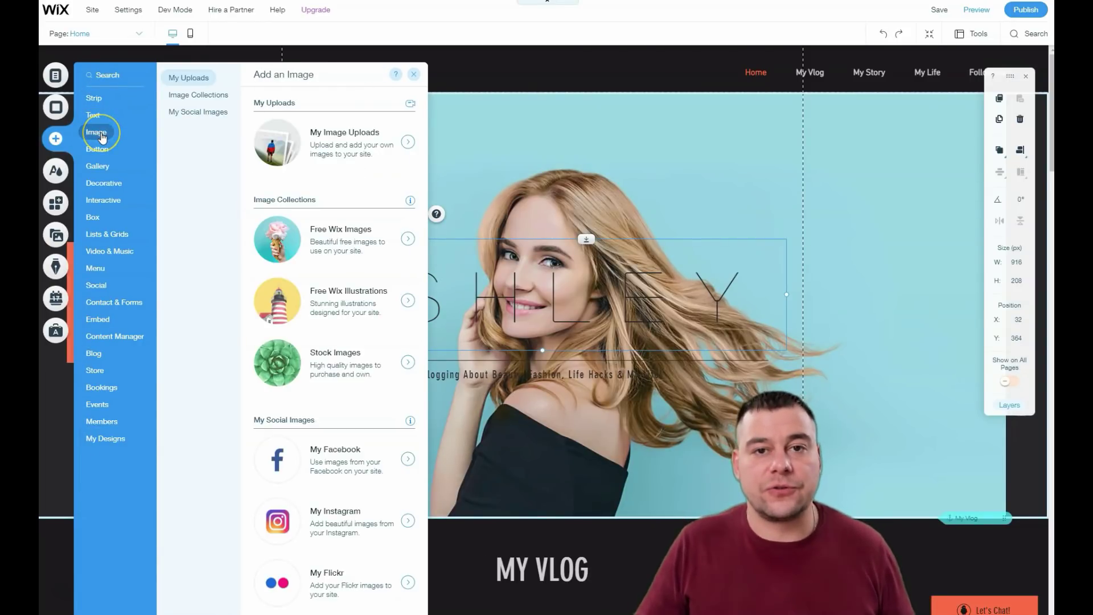
left_click(93, 100)
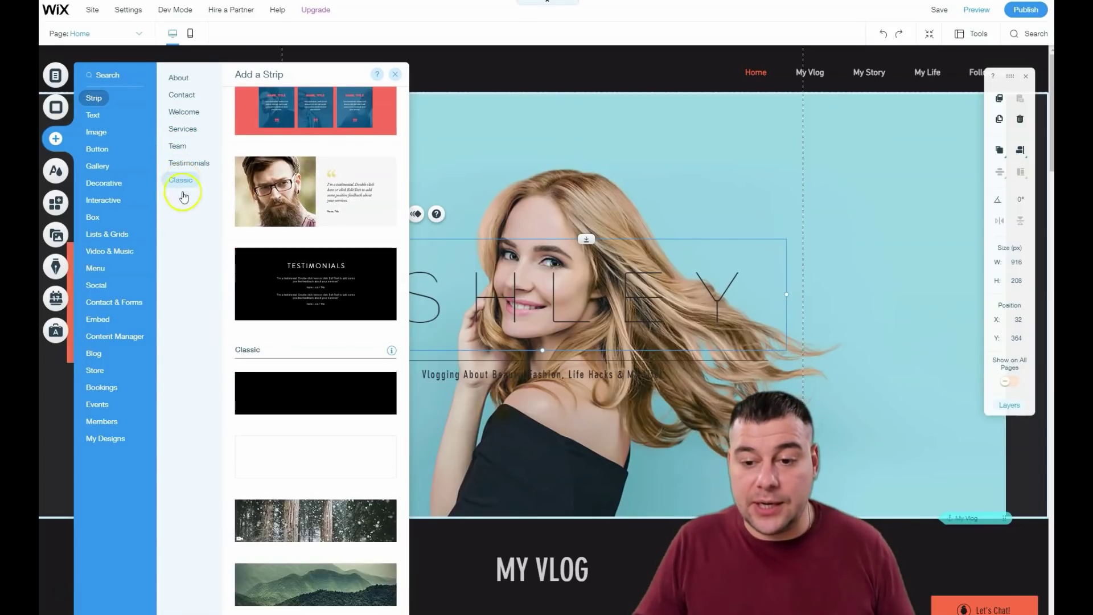
left_click(300, 391)
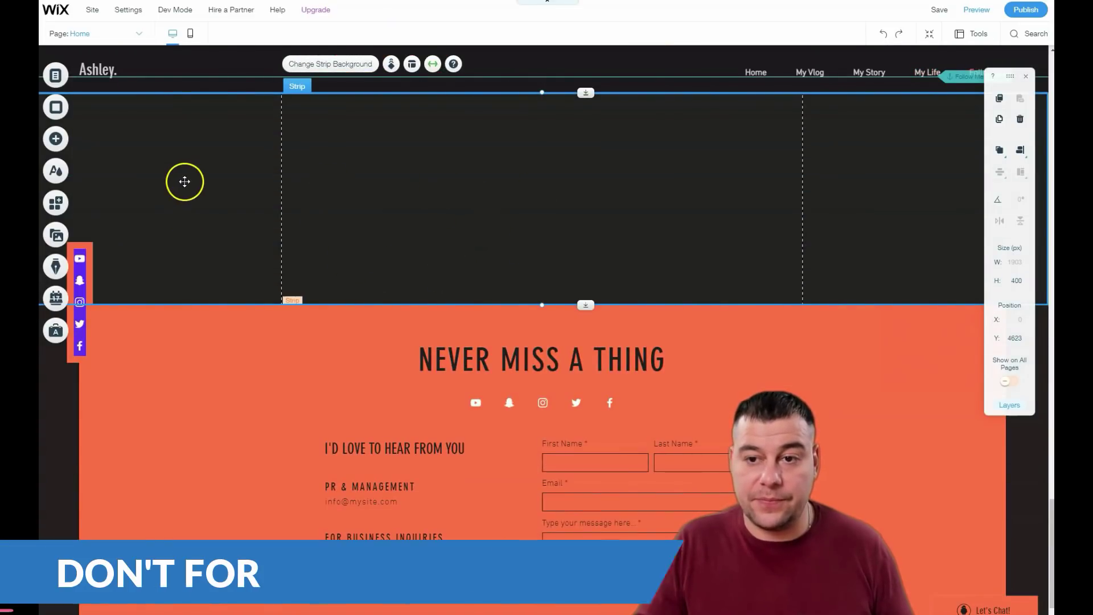
Insert the yellow "Your Title" Welcome strip between the hero banner and My Vlog, and lower its upper edge to a height of 666 px
scroll(274, 214, "up", 3)
scroll(274, 214, "up", 15)
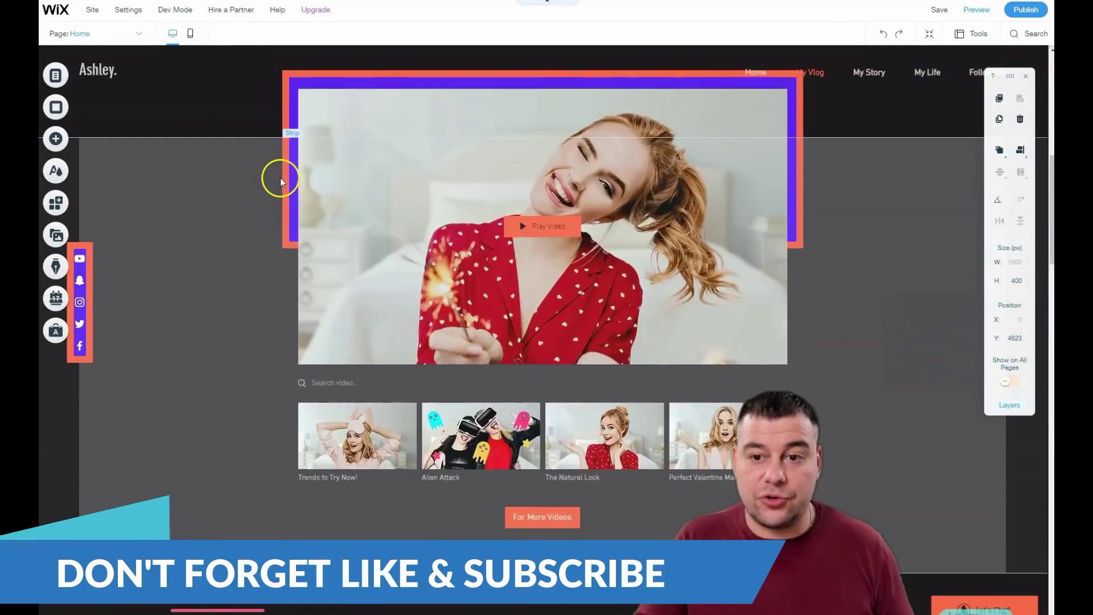
scroll(352, 325, "down", 5)
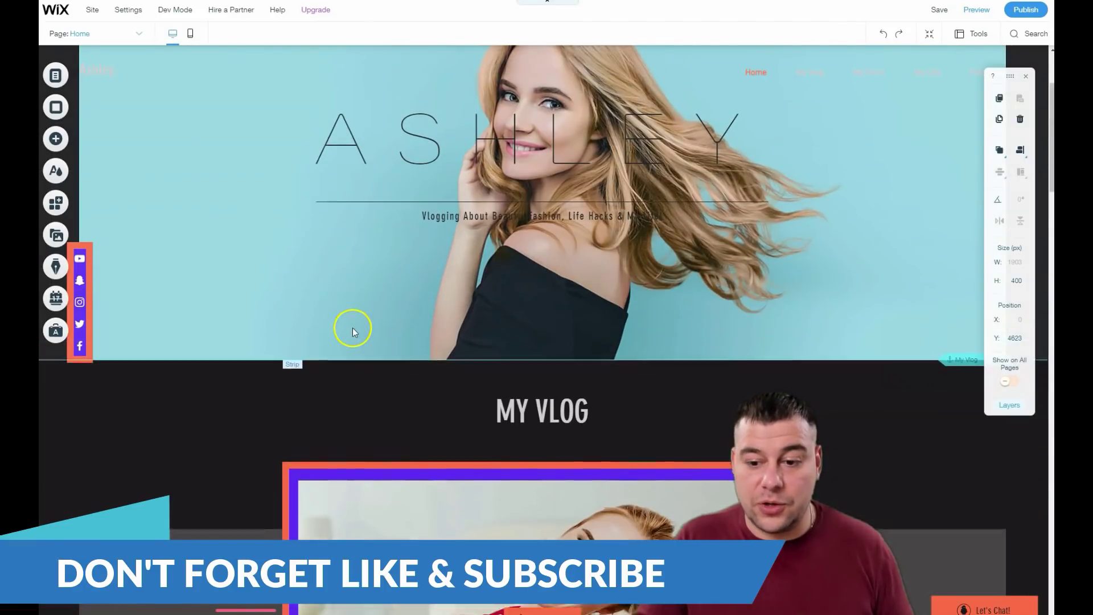
scroll(350, 323, "up", 5)
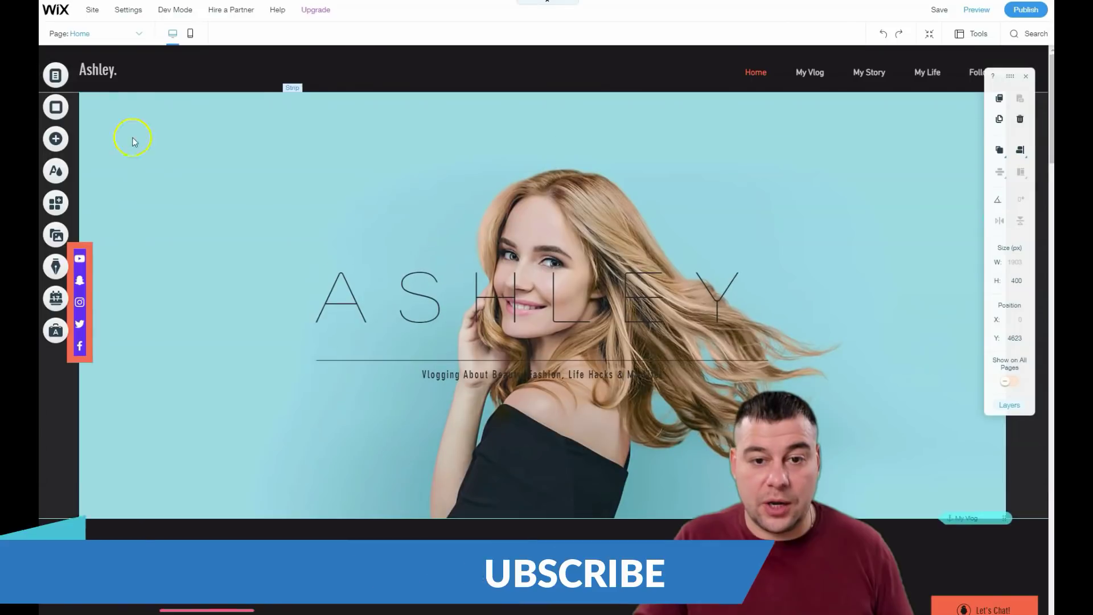
left_click(55, 139)
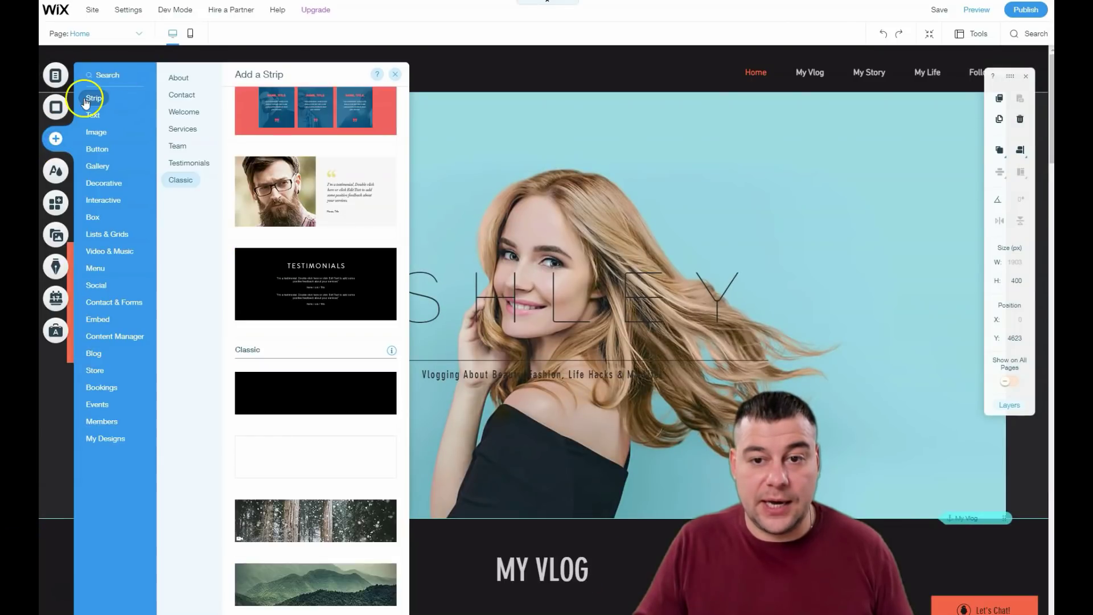
left_click(187, 112)
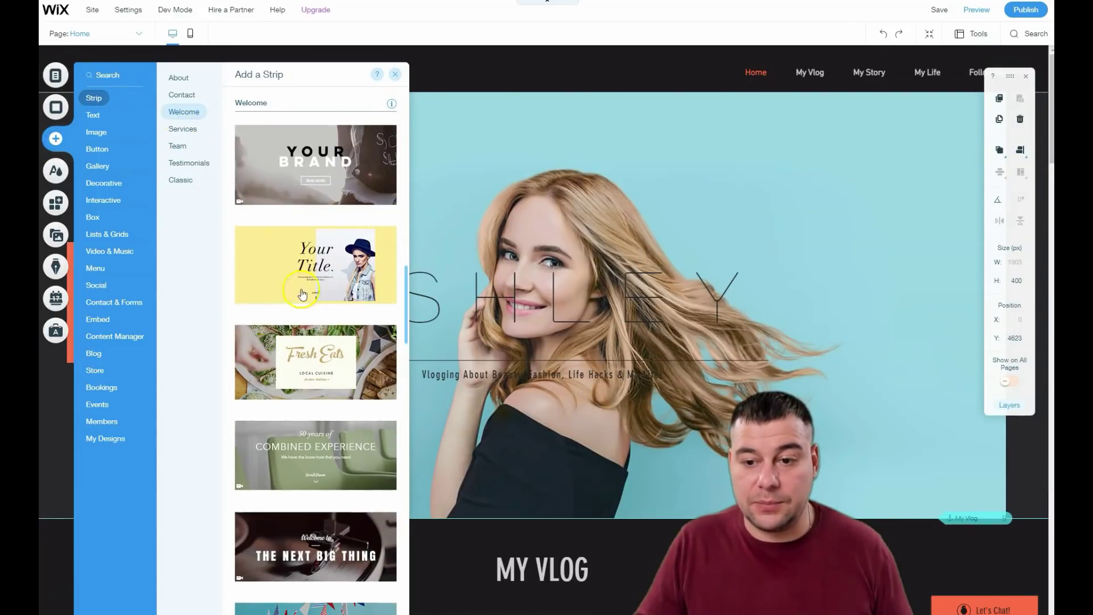
left_click_drag(303, 261, 604, 394)
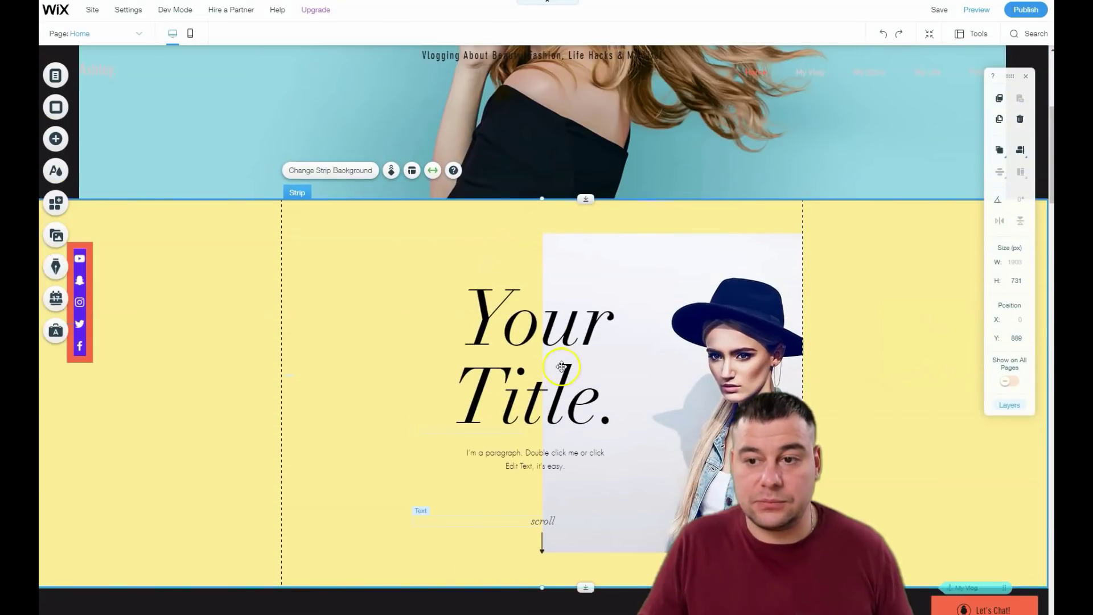
left_click_drag(560, 199, 560, 234)
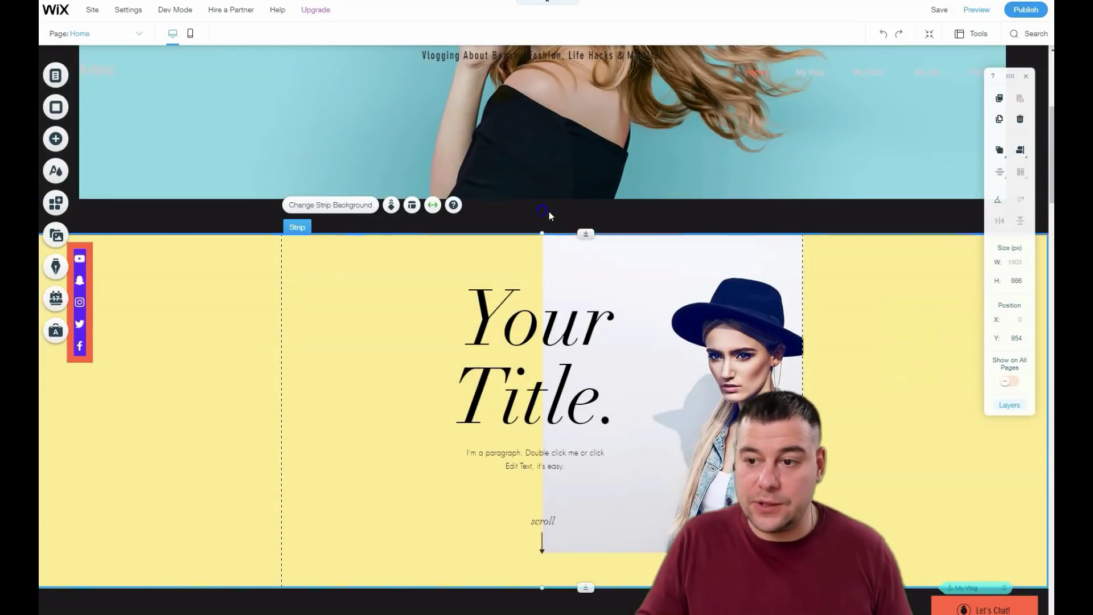
Set the home page's background color to the gray site color #777377
left_click(505, 216)
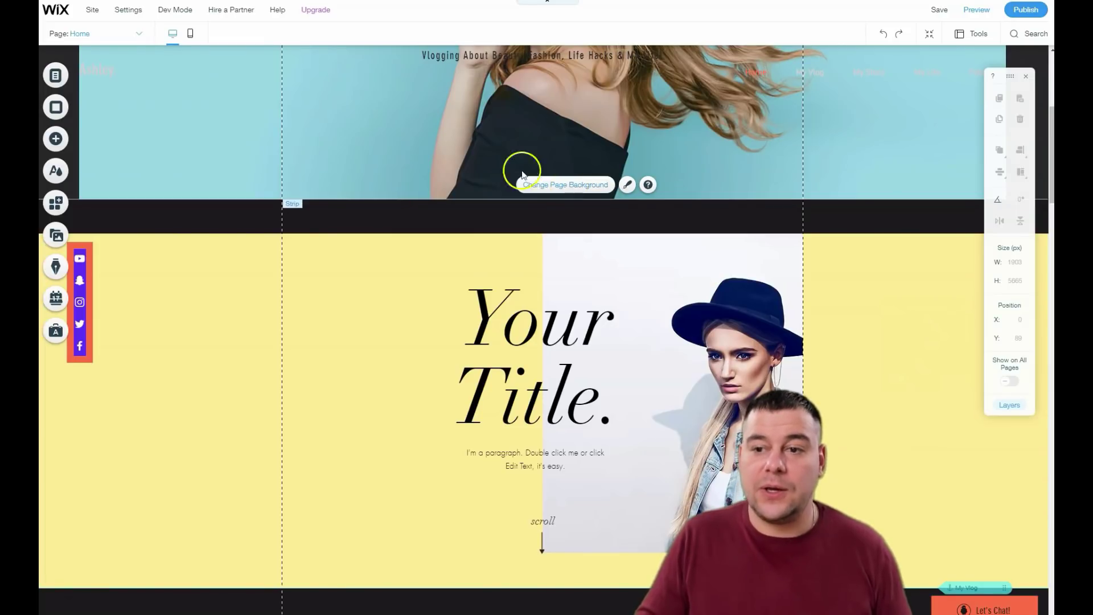
left_click(57, 110)
left_click(113, 170)
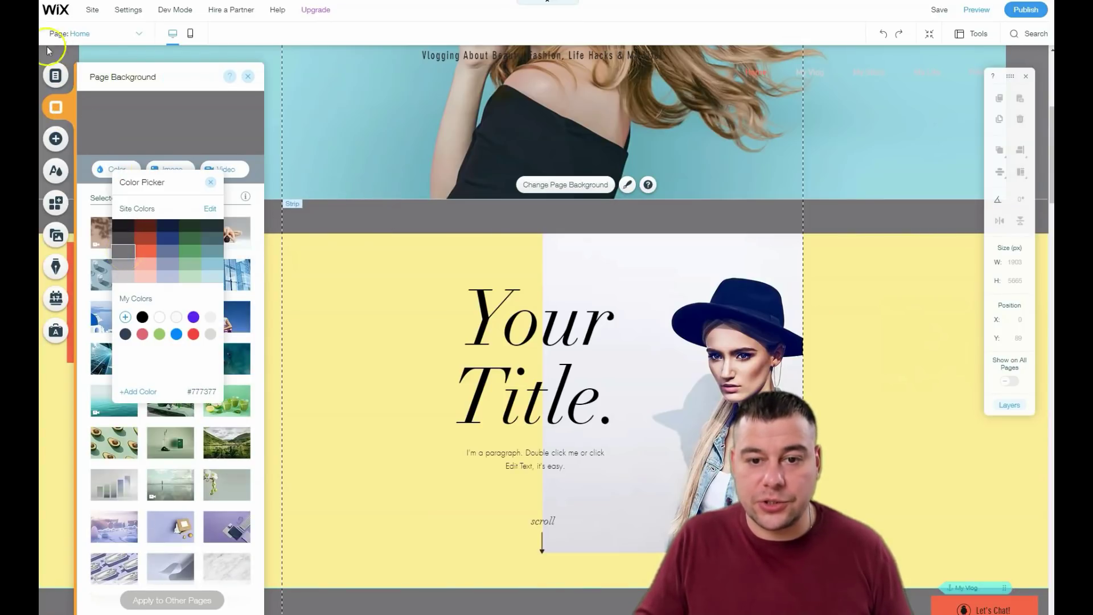
left_click(145, 251)
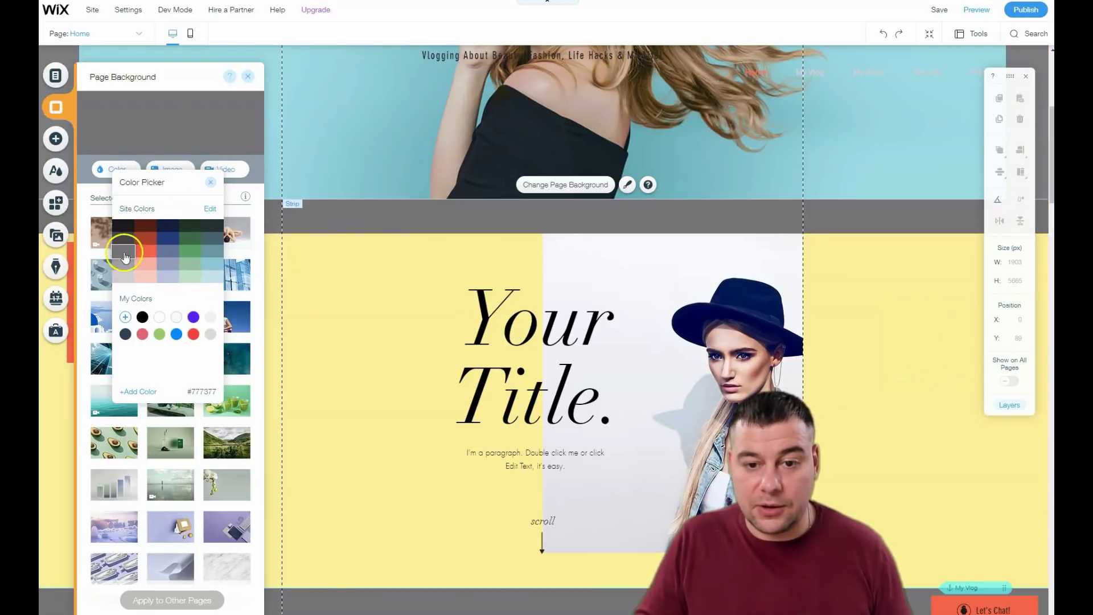
left_click(211, 187)
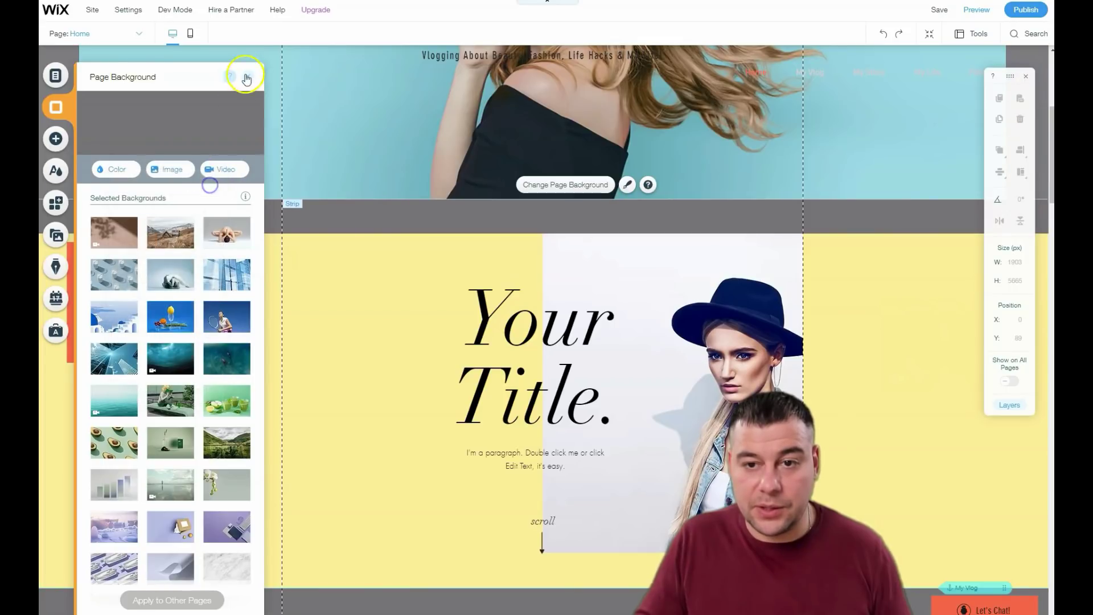
left_click(247, 77)
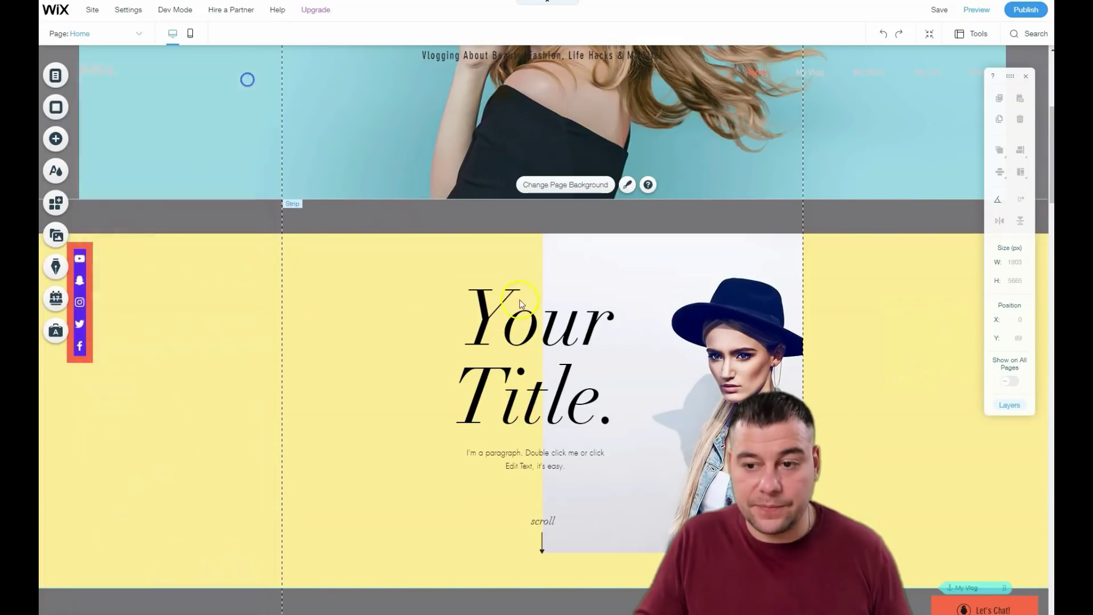
Set the "Your Title" strip's background to the brown wall video with leaf shadows and check its overlay and position settings
scroll(221, 360, "down", 1)
left_click(220, 361)
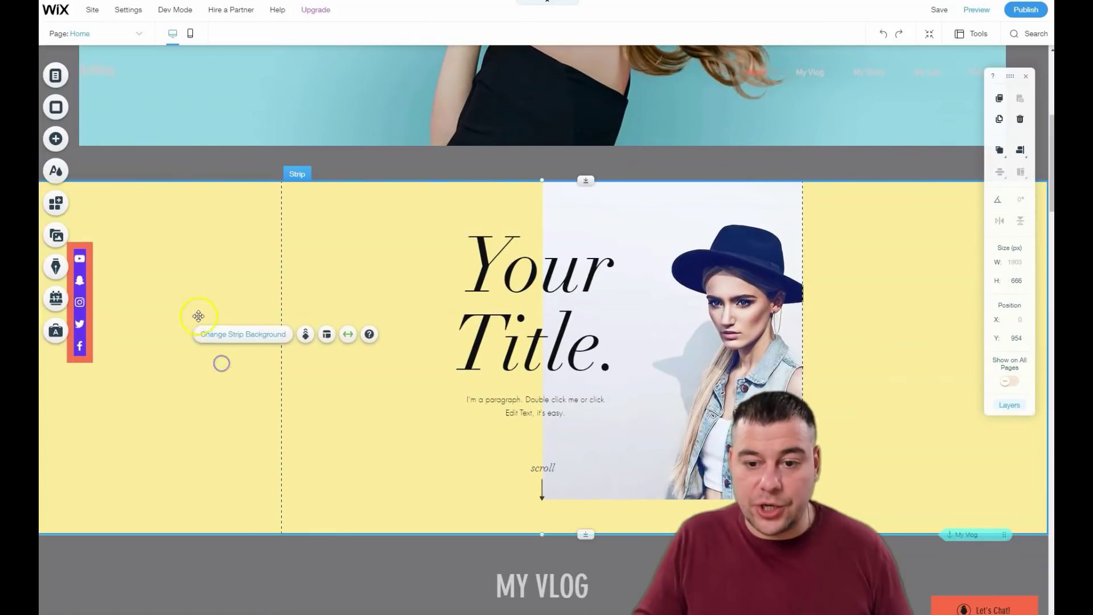
left_click(222, 341)
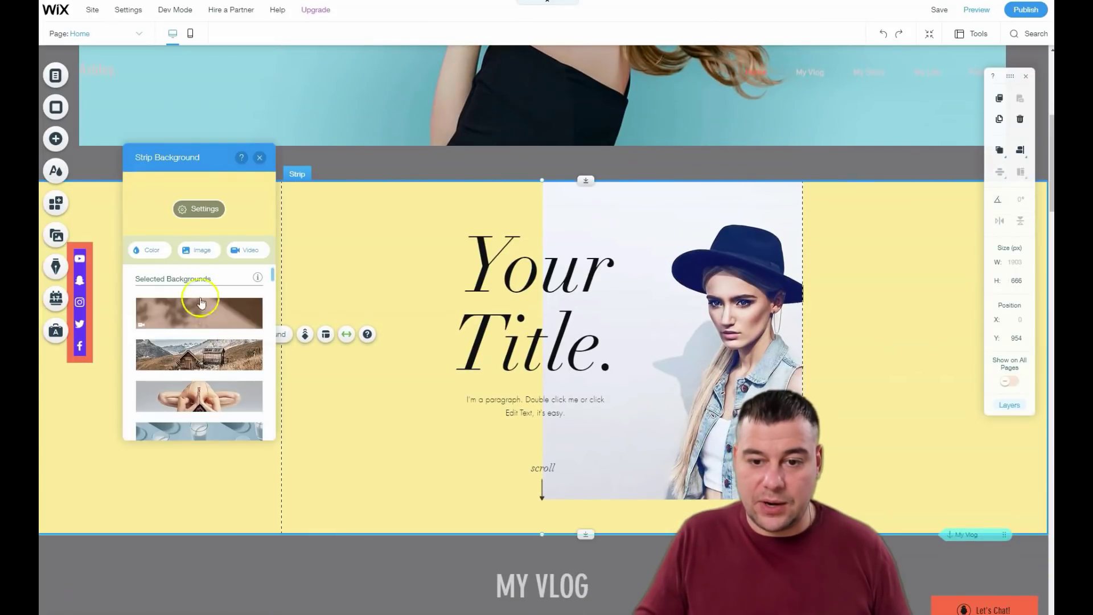
left_click(198, 315)
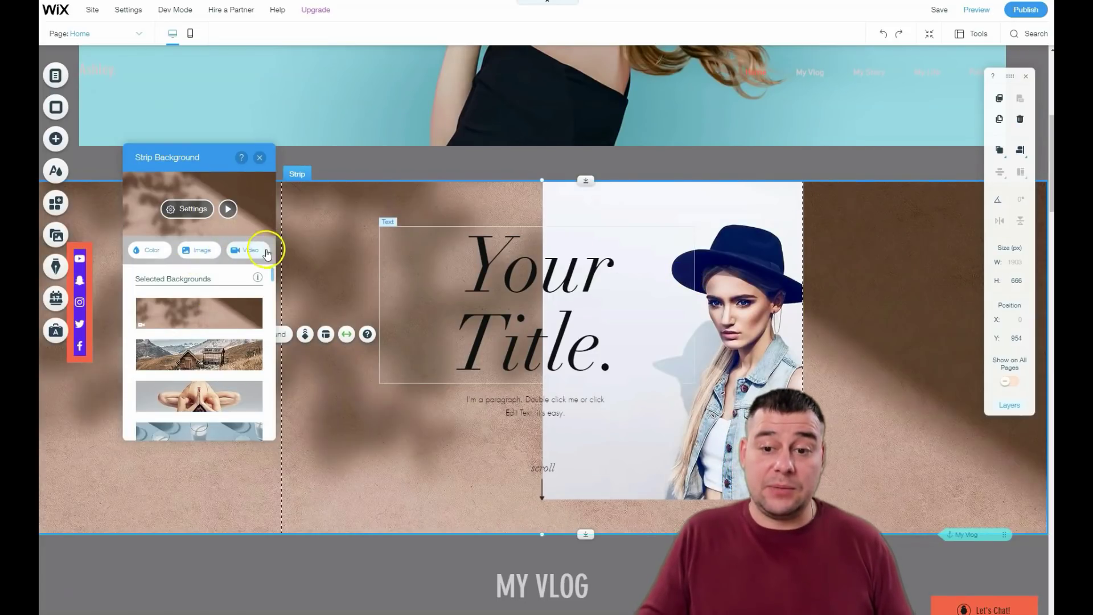
left_click(186, 209)
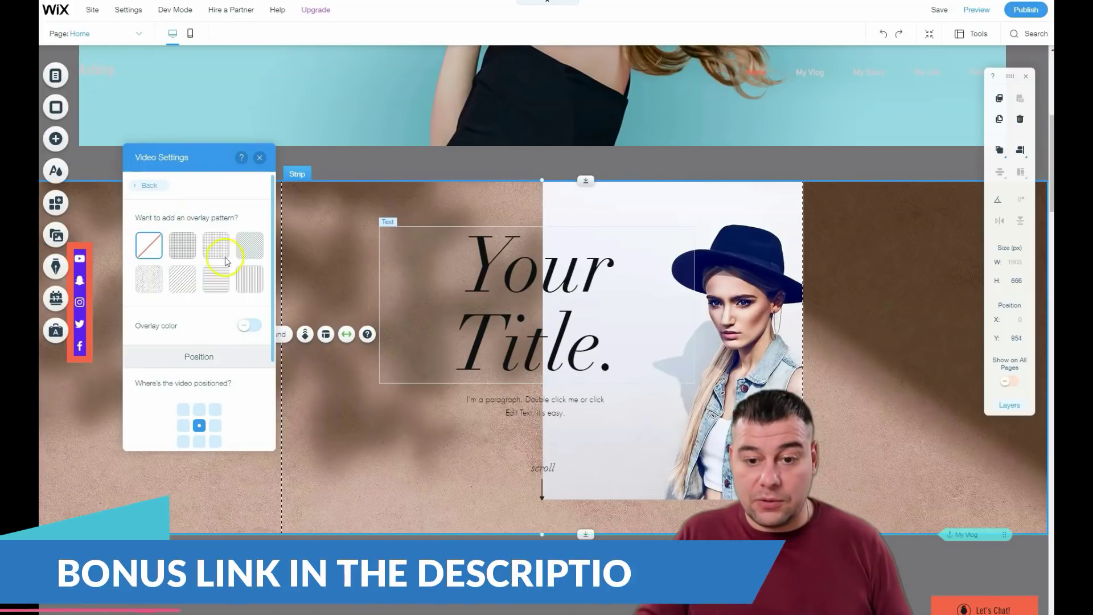
left_click(260, 159)
Replace the "Your Title" strip's background with the smiling blonde woman's selfie image found by searching Wix media for "blog"
left_click(200, 249)
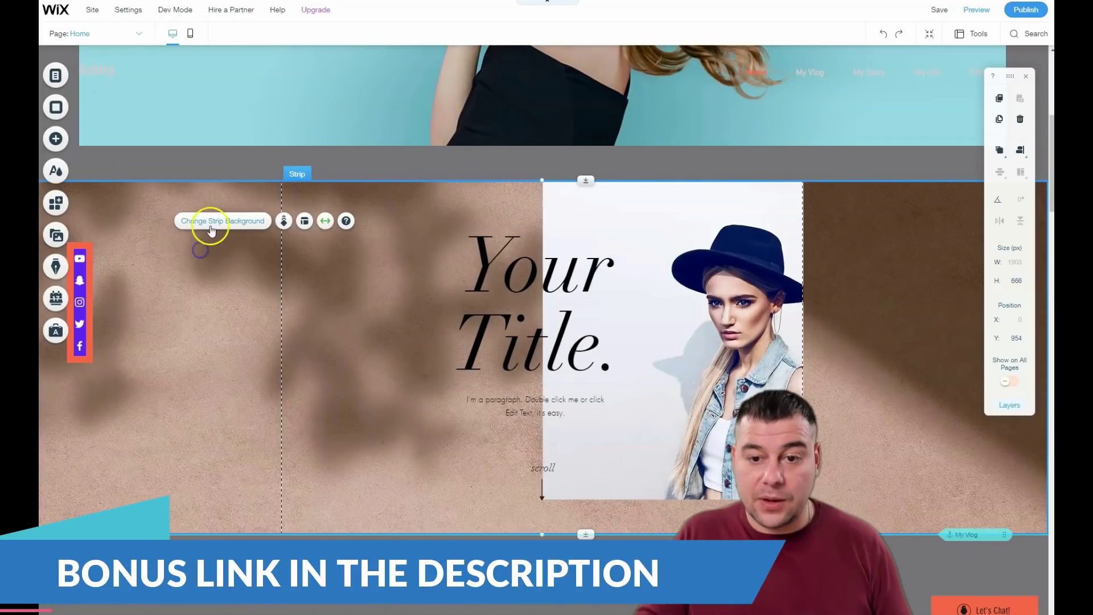
left_click(210, 225)
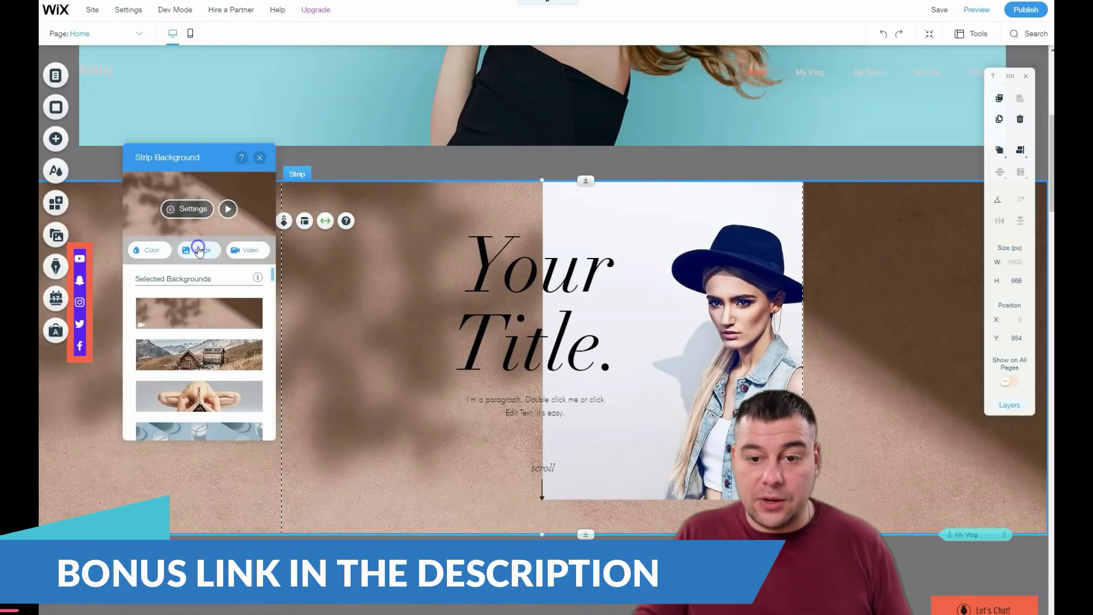
left_click(233, 345)
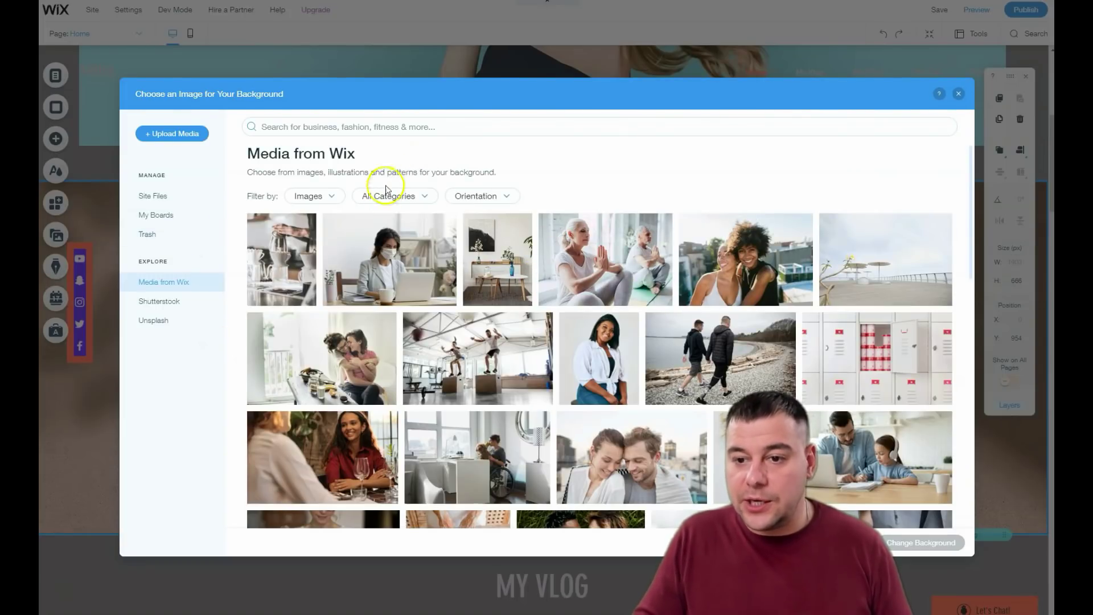
left_click(402, 127)
type("blog")
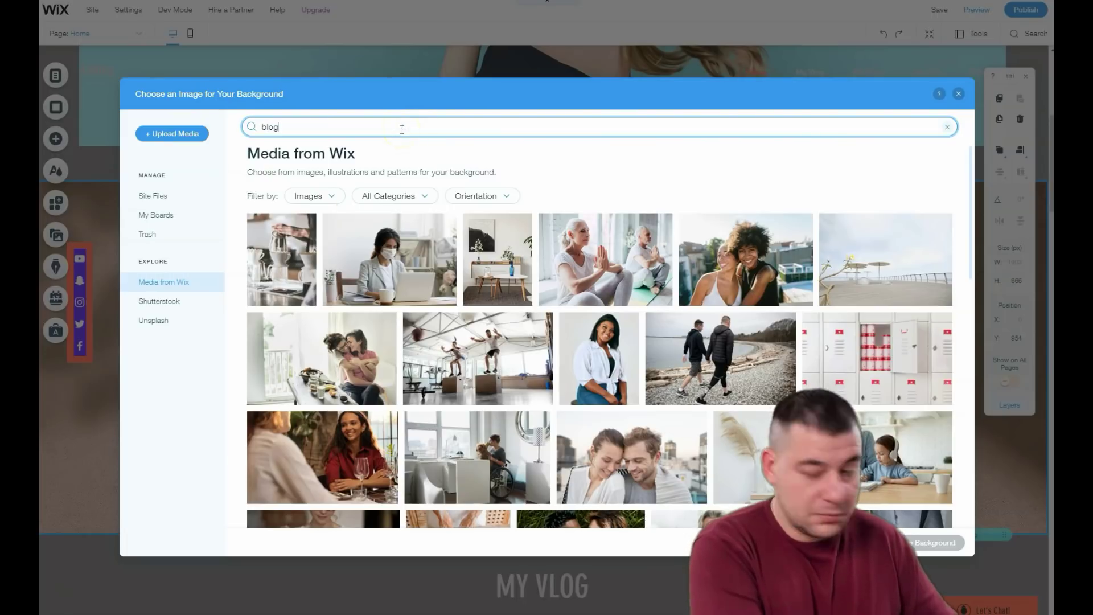
key("Return")
scroll(472, 332, "down", 3)
left_click(452, 370)
left_click(957, 543)
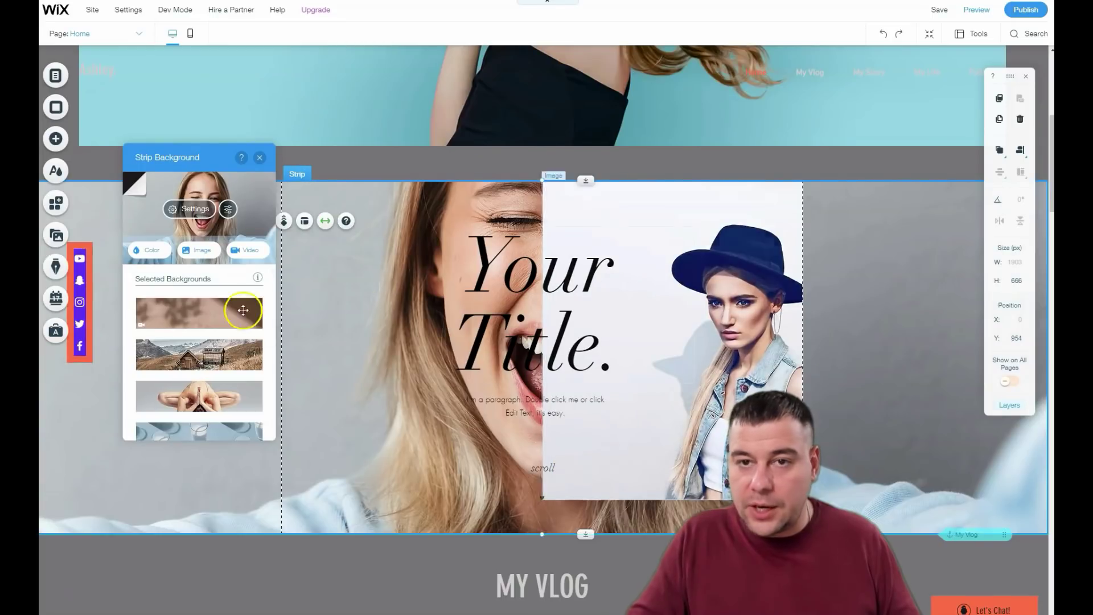
Try the strip's Page stretch option, return it to Screen, and move the "Your Title." text to X 191, Y 1018
left_click(325, 223)
left_click(233, 215)
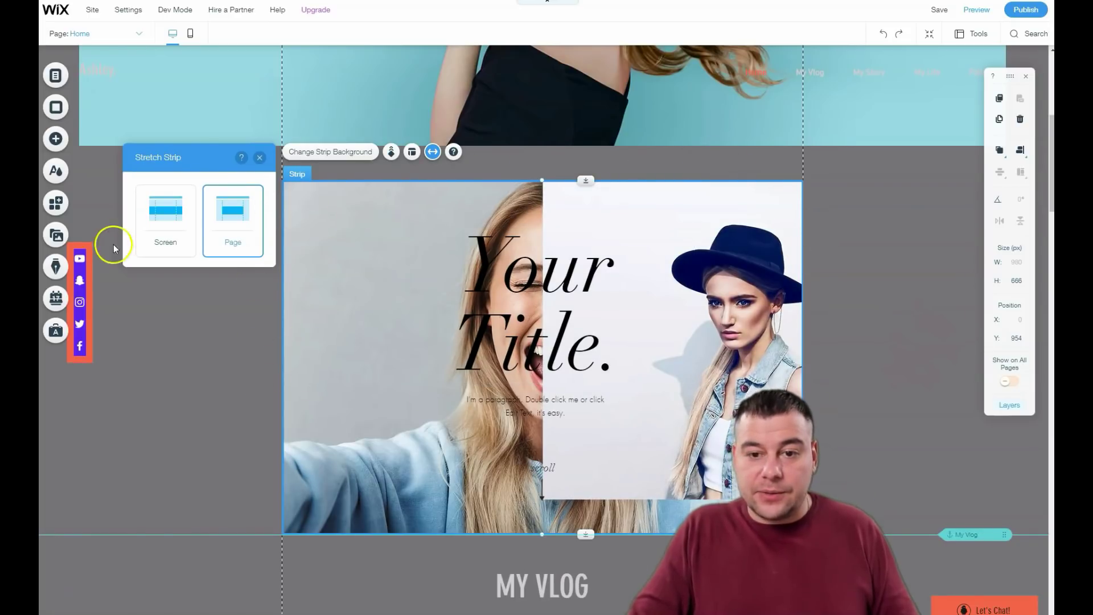
left_click(167, 212)
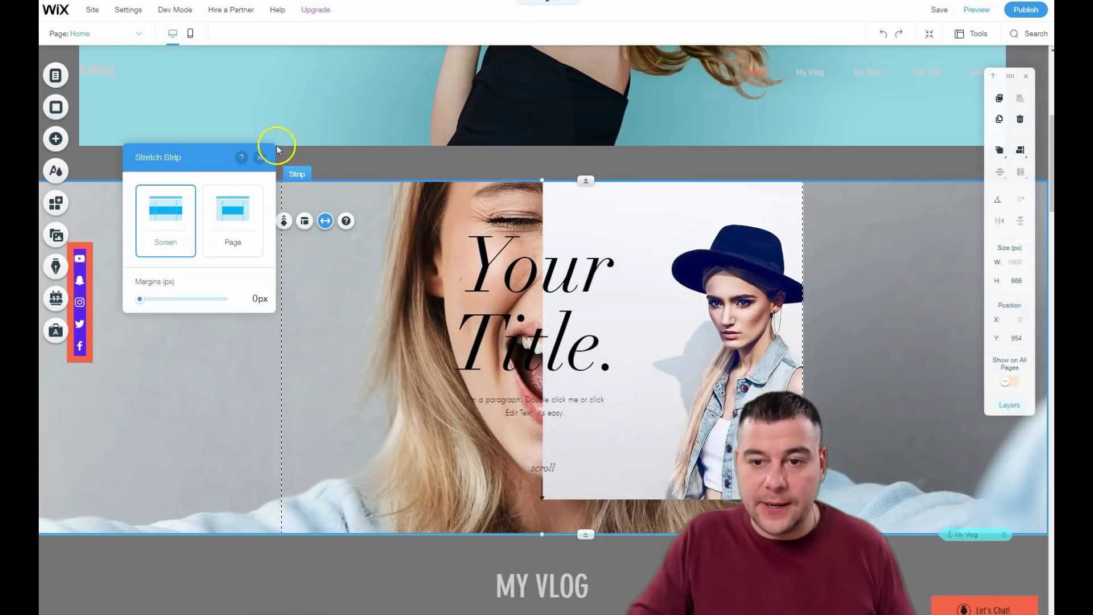
left_click(259, 156)
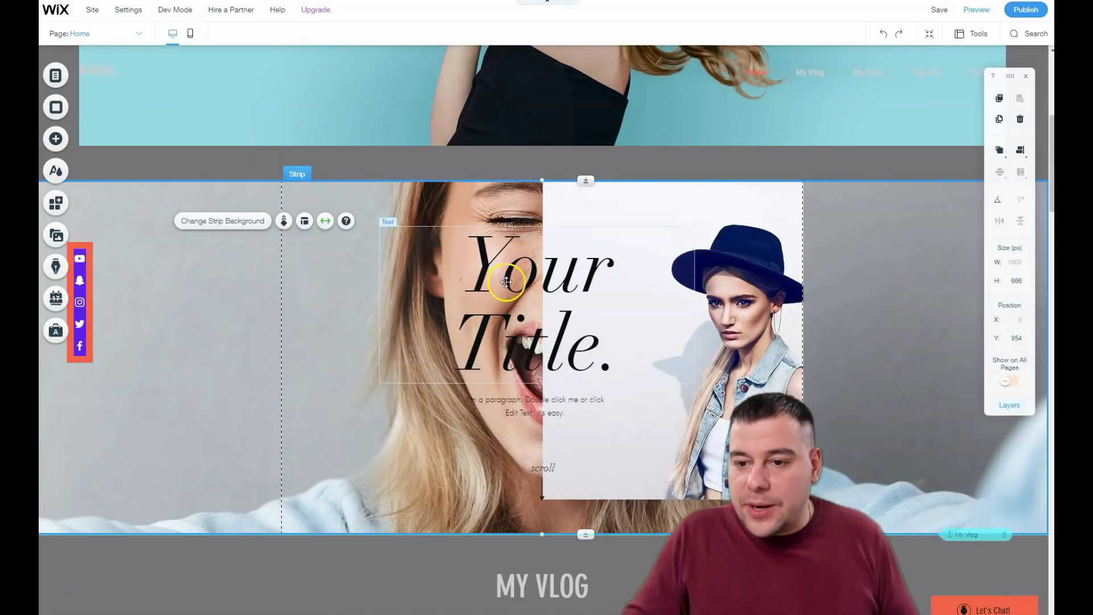
mouse_move(515, 283)
left_mouse_down()
mouse_move(520, 256)
mouse_move(518, 270)
left_mouse_up()
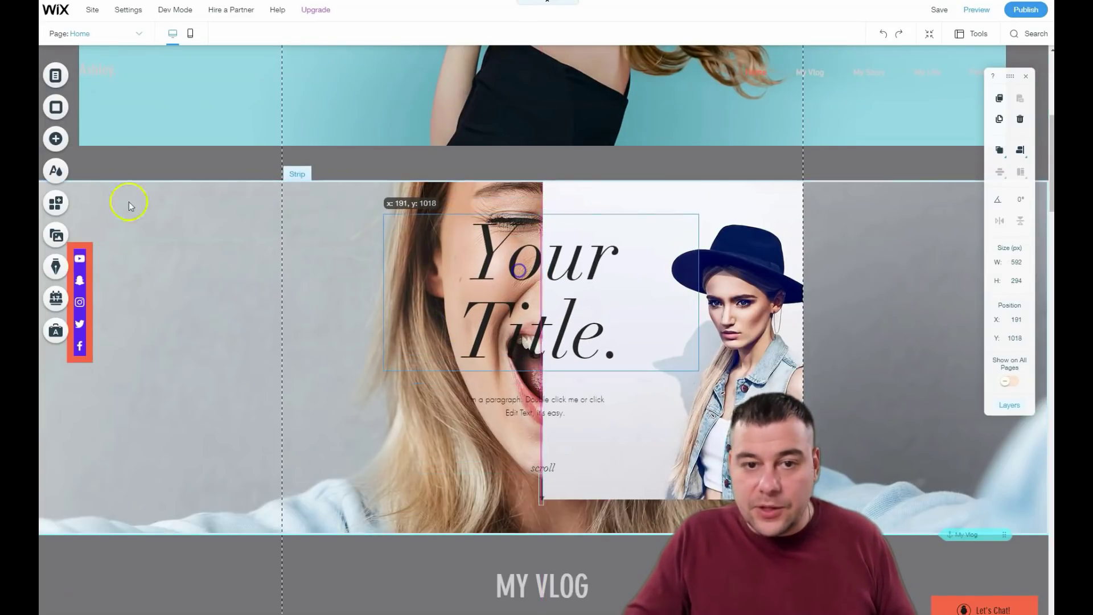
Add the light gray themed button to the hero banner below the subtitle, positioned at X 419, Y 757
left_click(54, 147)
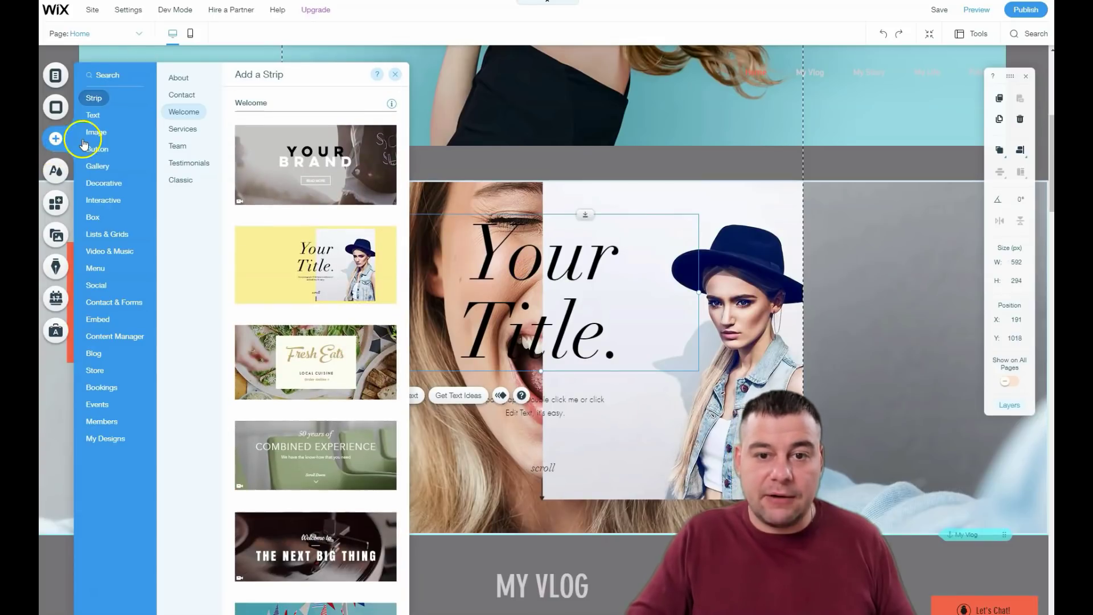
left_click(93, 121)
left_click(98, 150)
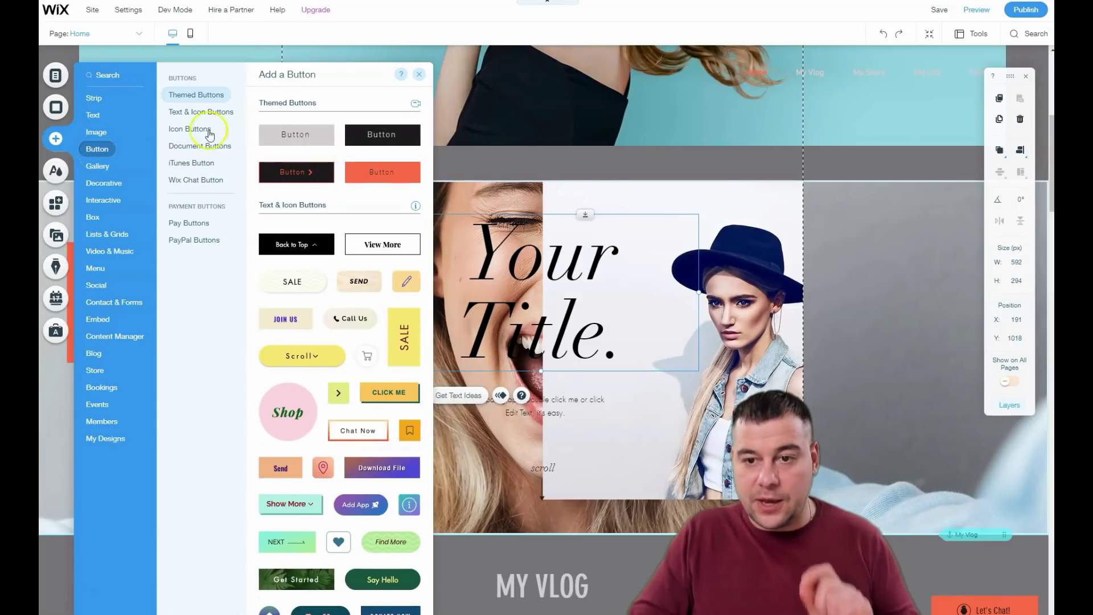
left_click_drag(299, 130, 598, 117)
scroll(676, 215, "up", 6)
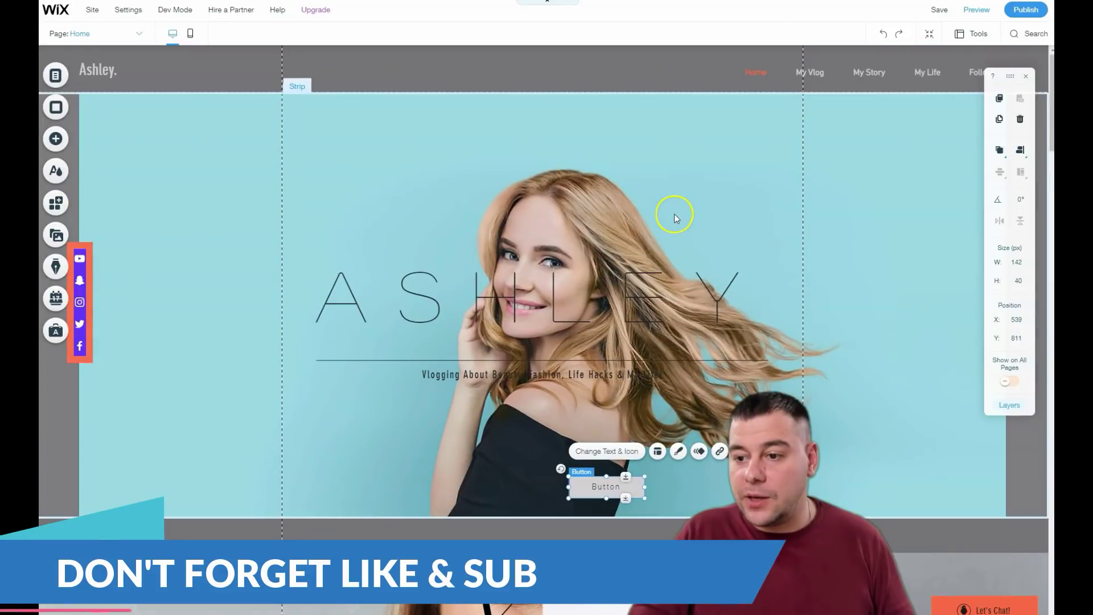
left_click_drag(598, 495, 540, 461)
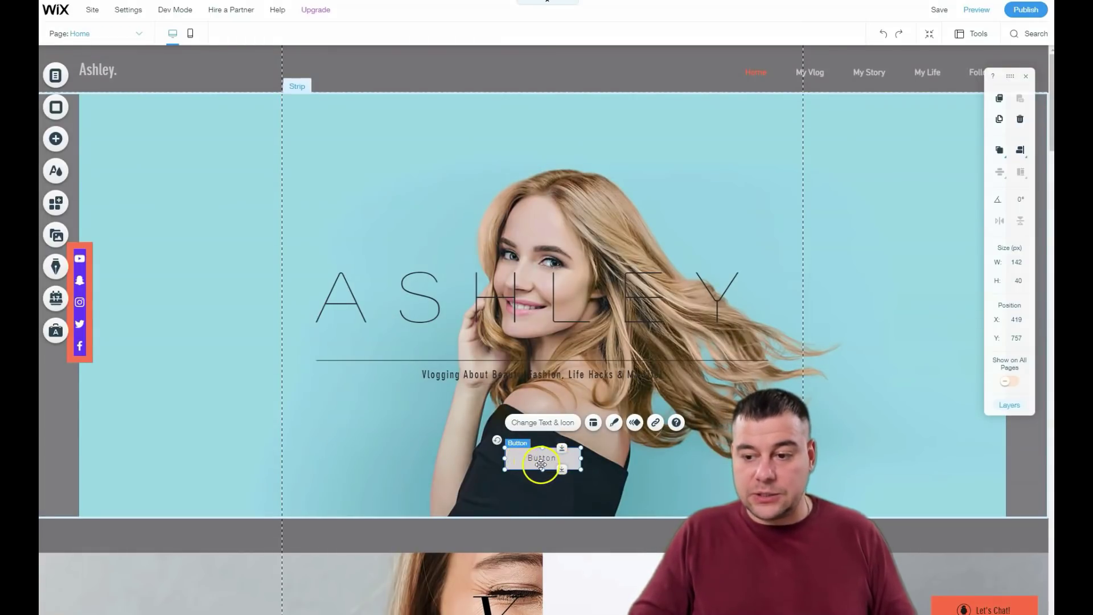
Change the hero banner button's text to "Contact me"
left_click(548, 426)
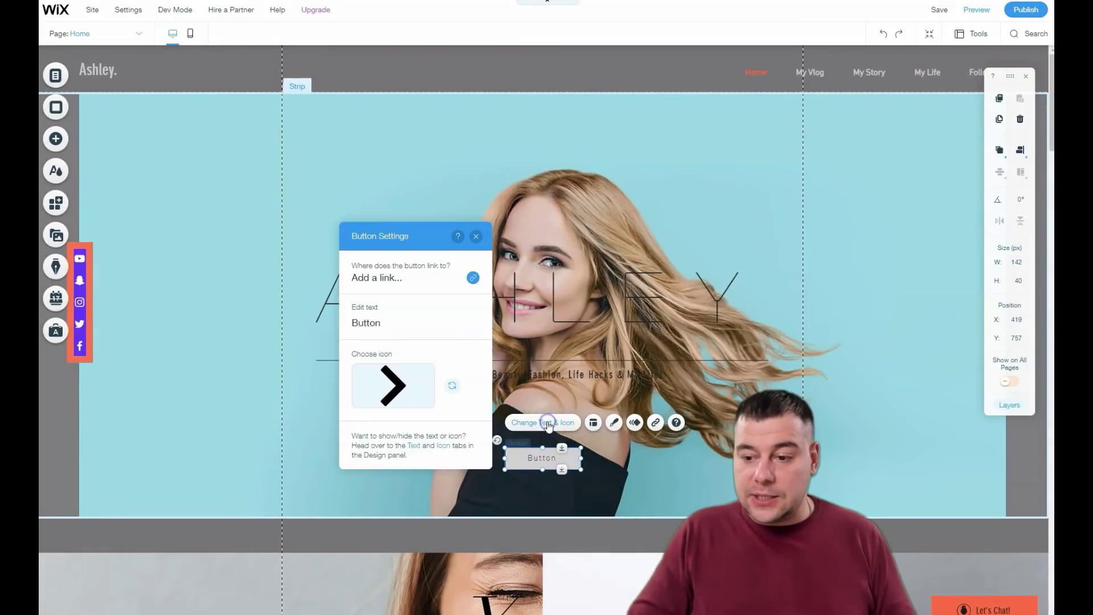
double_click(391, 323)
type("Contact me")
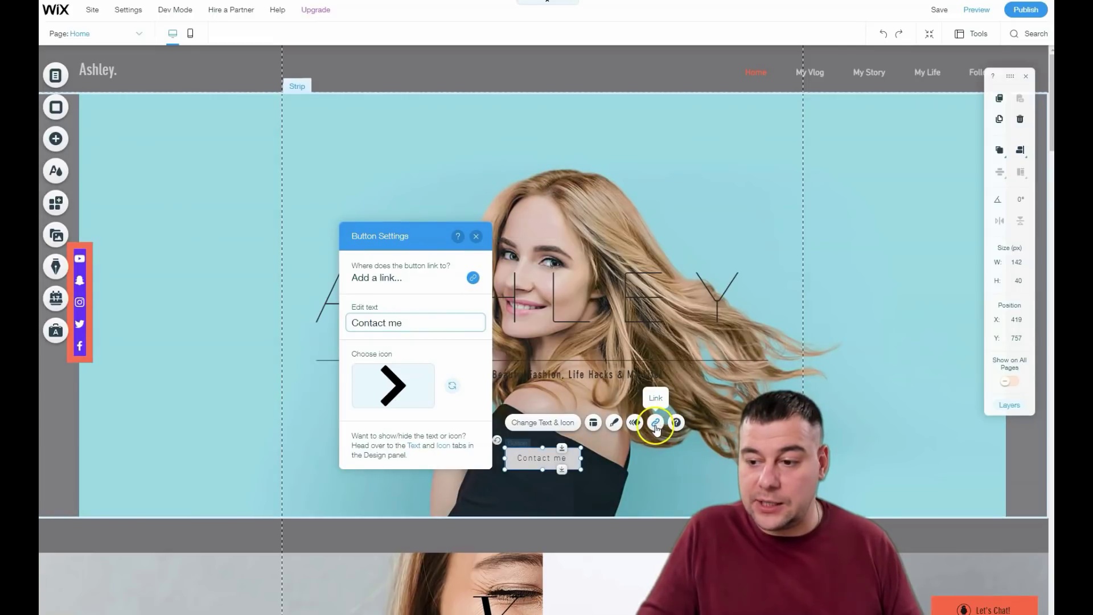
Review the link types available for the "Contact me" button, including the Email option, and close its settings without adding a link
left_click(472, 278)
left_click(439, 260)
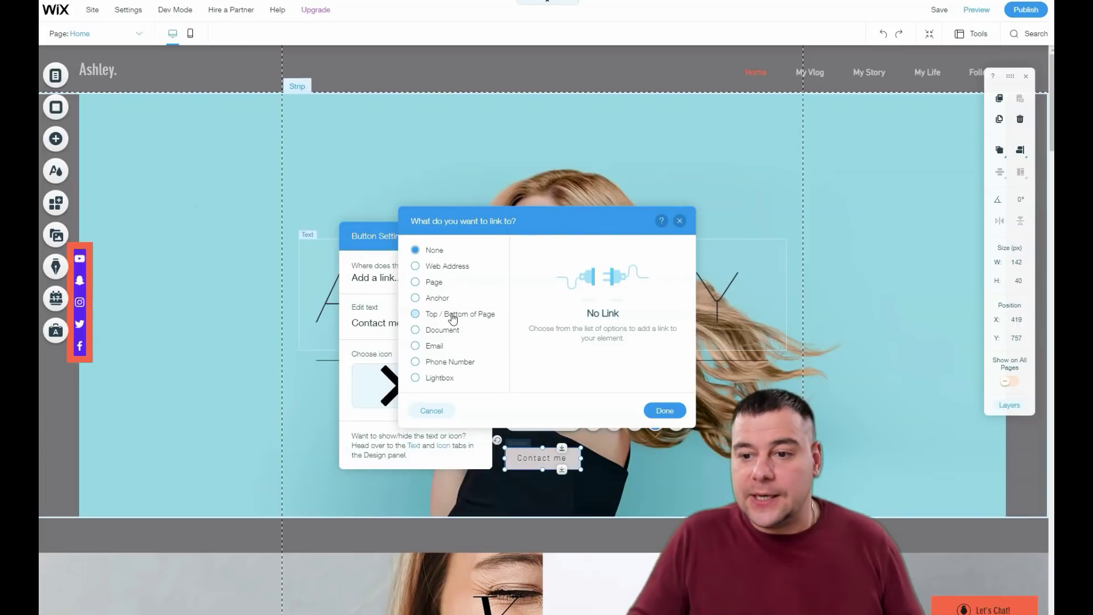
left_click(437, 272)
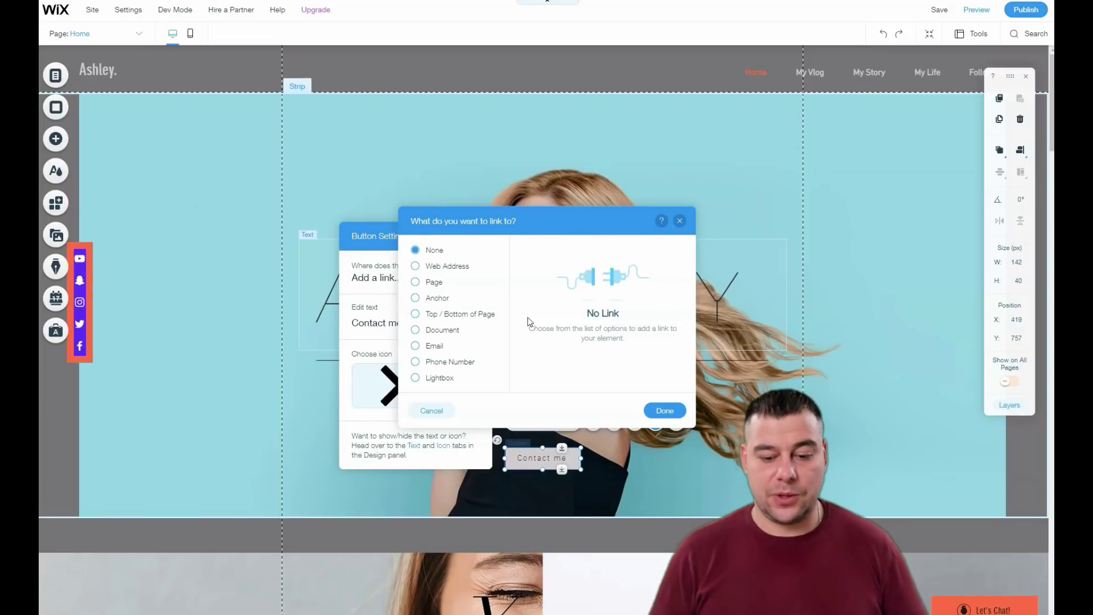
left_click(447, 335)
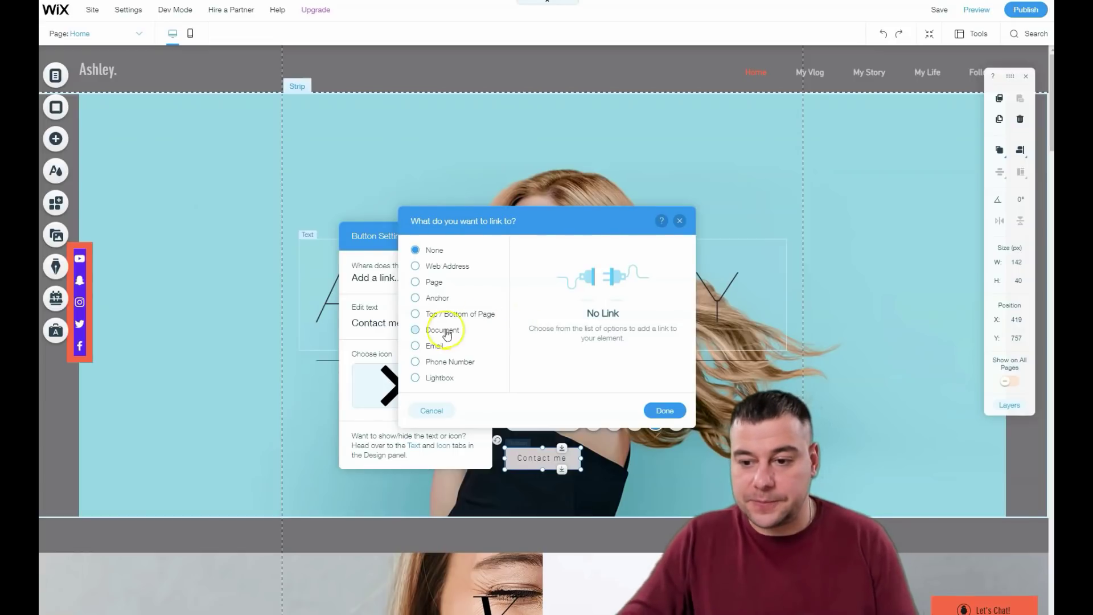
left_click(417, 347)
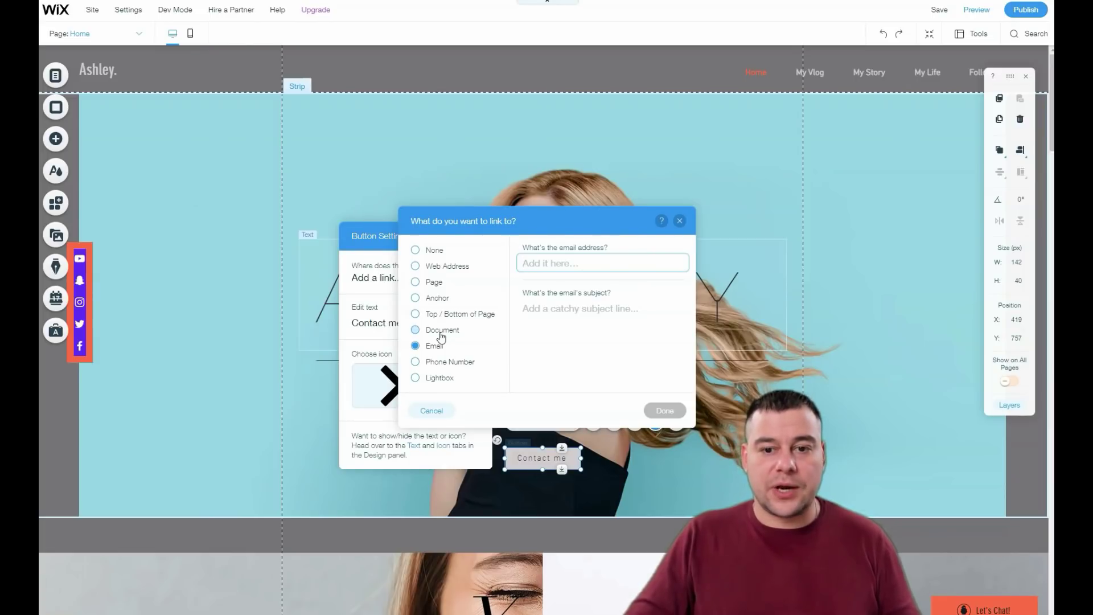
left_click(430, 336)
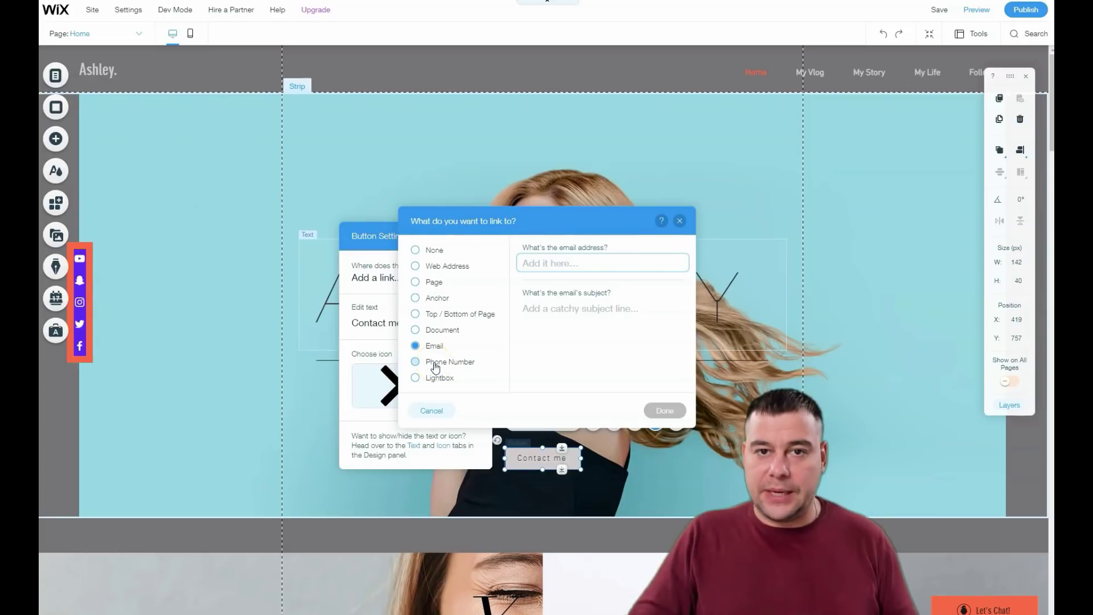
left_click(680, 221)
left_click(480, 237)
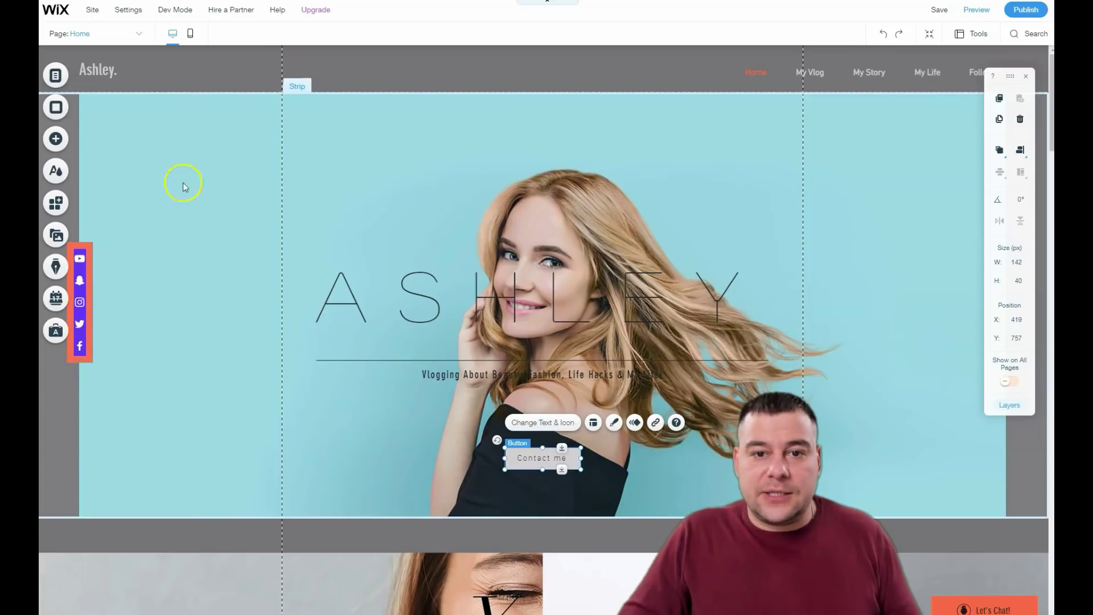
View the list of the site's main pages and close it
left_click(55, 74)
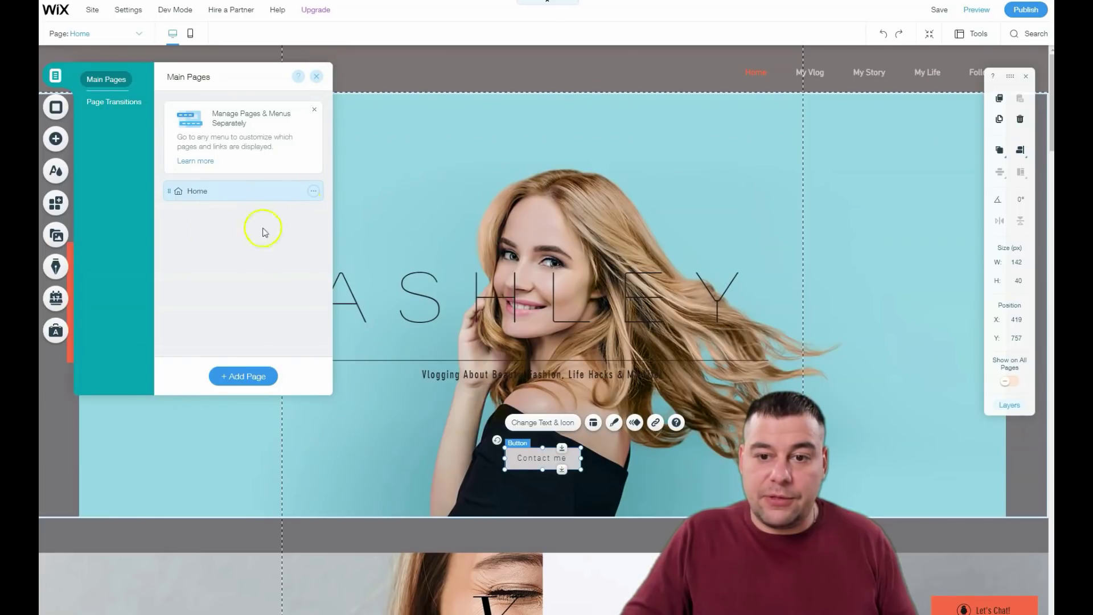
left_click(316, 76)
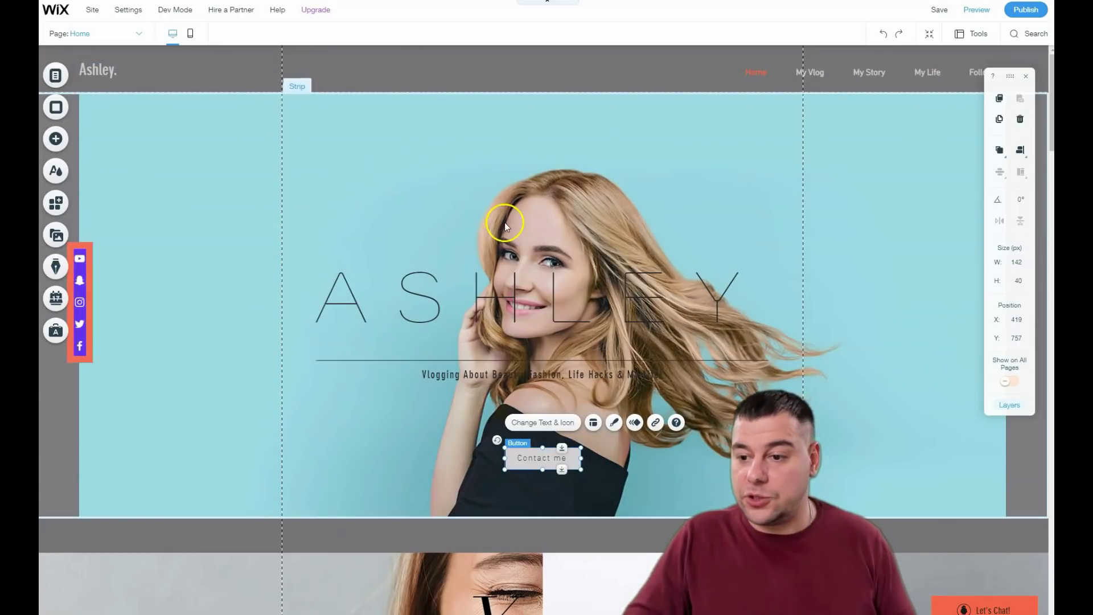
Open the image settings of the "Your Title" strip's background and set the image opacity to 89%
scroll(505, 222, "down", 6)
left_click(526, 275)
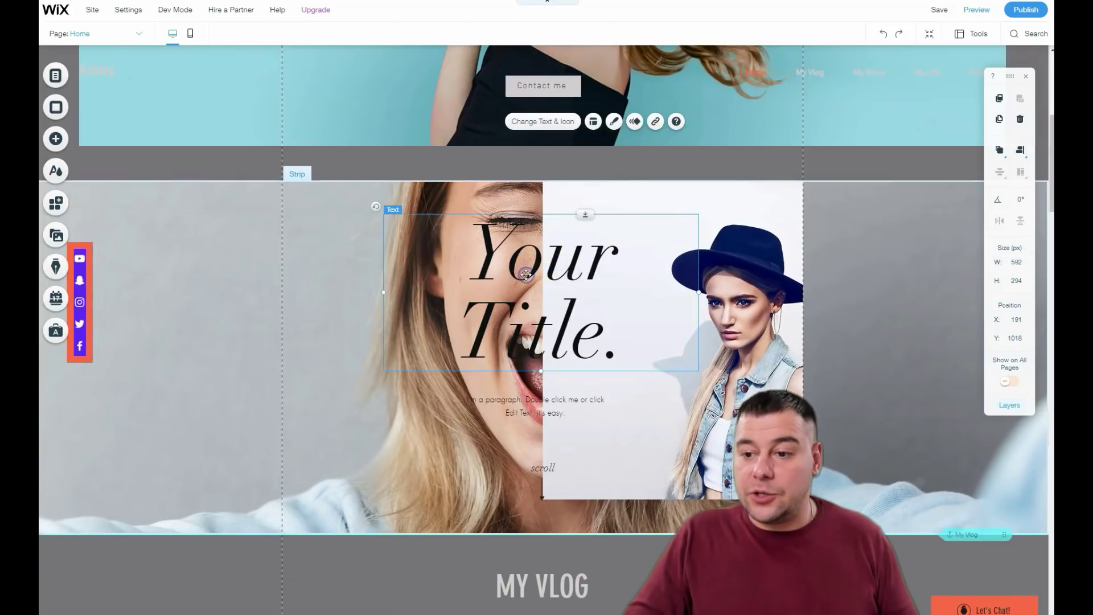
double_click(526, 274)
left_click(202, 296)
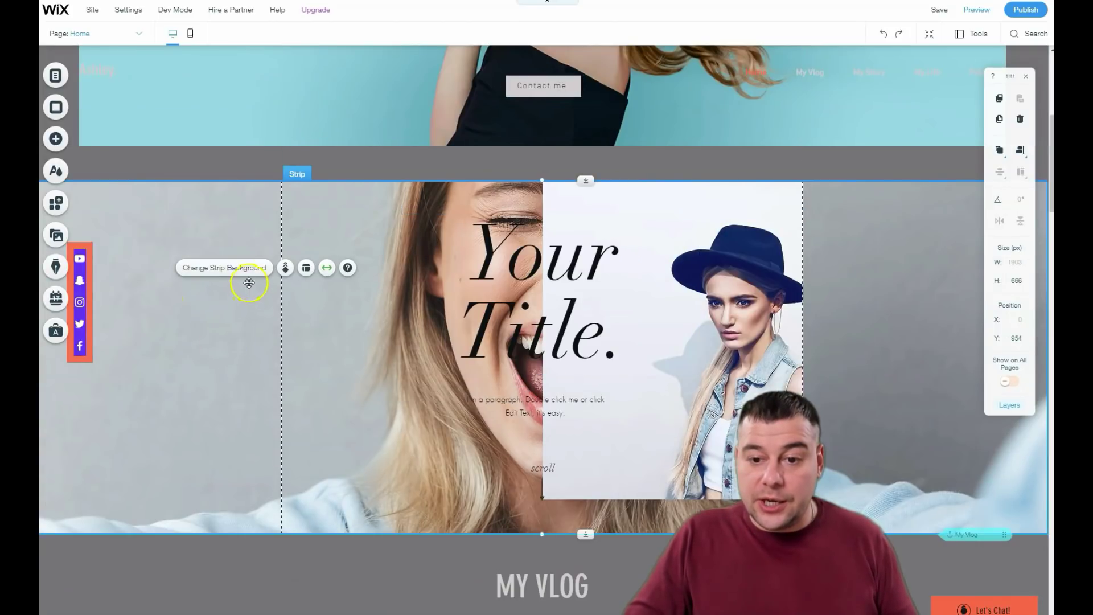
left_click(217, 269)
left_click(181, 202)
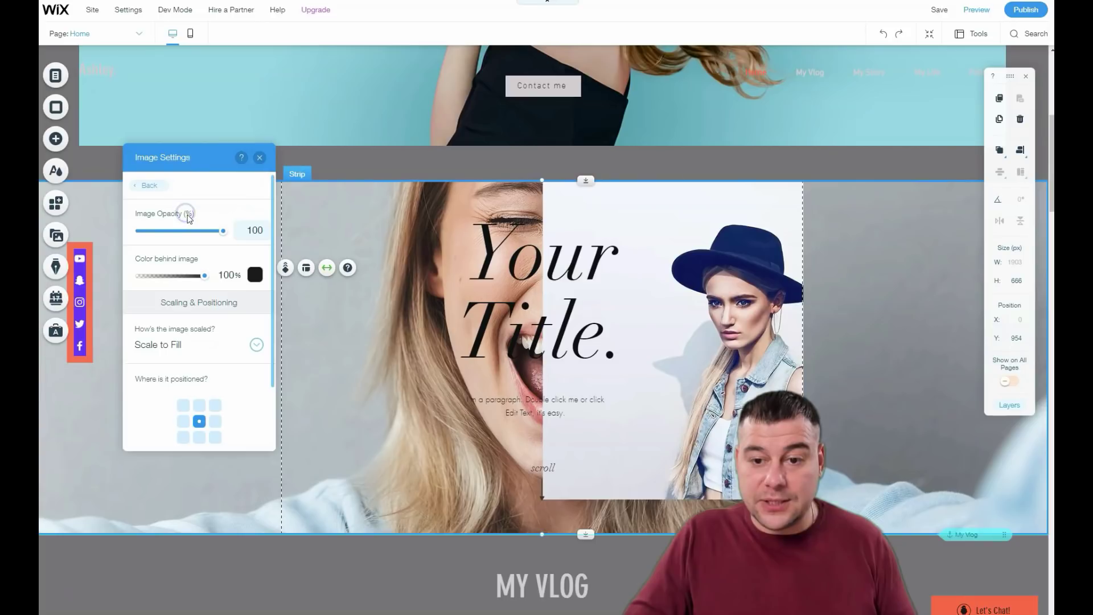
mouse_move(222, 230)
left_mouse_down()
mouse_move(168, 238)
mouse_move(214, 233)
left_mouse_up()
Set the color behind the strip's background image to white #FFFFFF and the image opacity to 42%
left_click(255, 275)
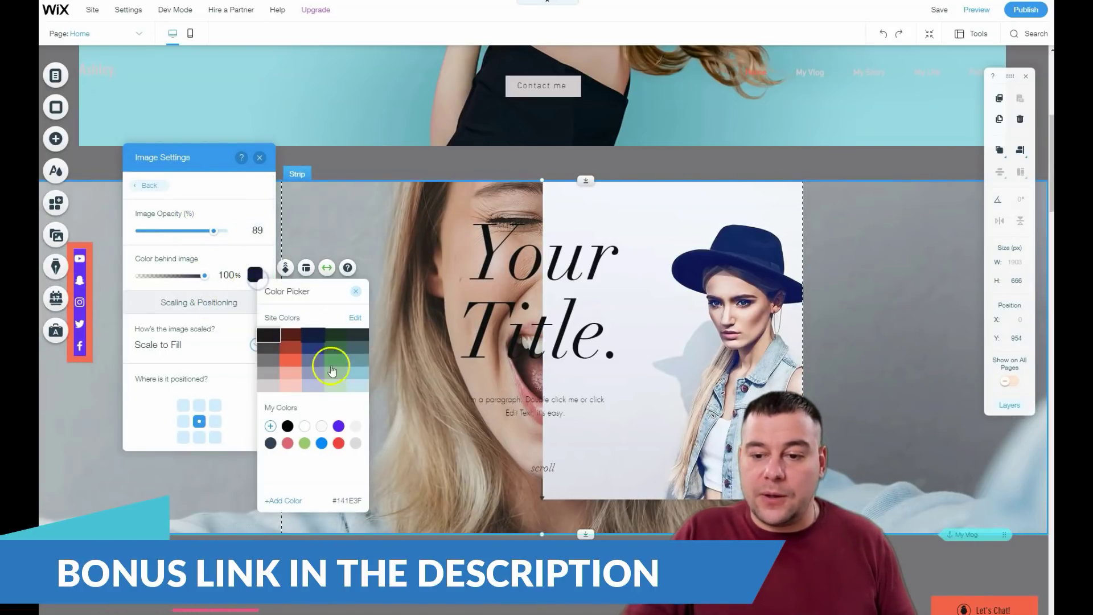
left_click(306, 429)
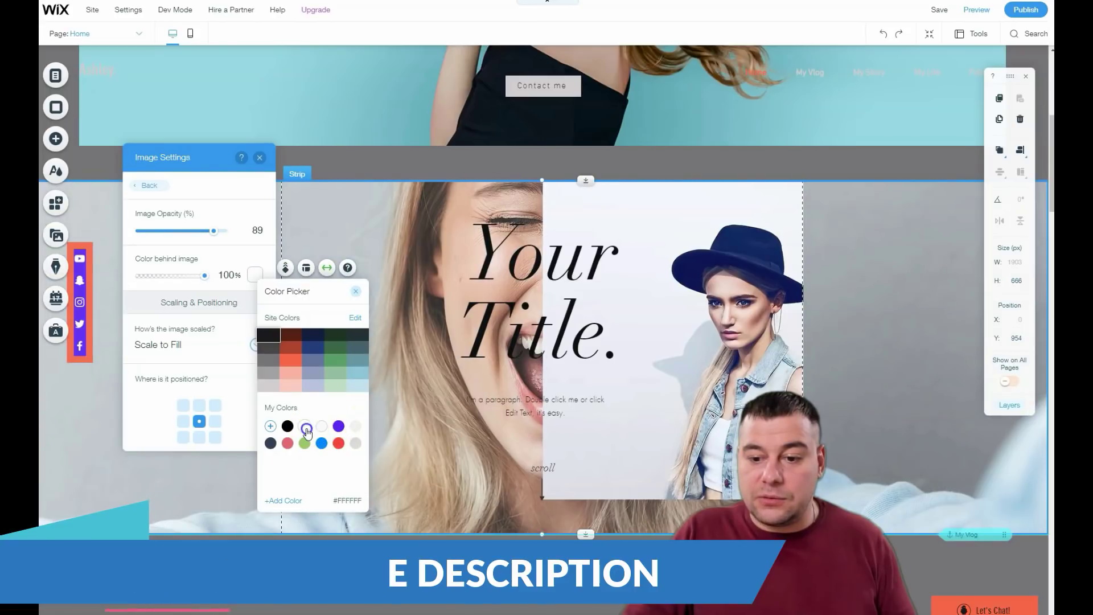
left_click_drag(199, 233, 175, 232)
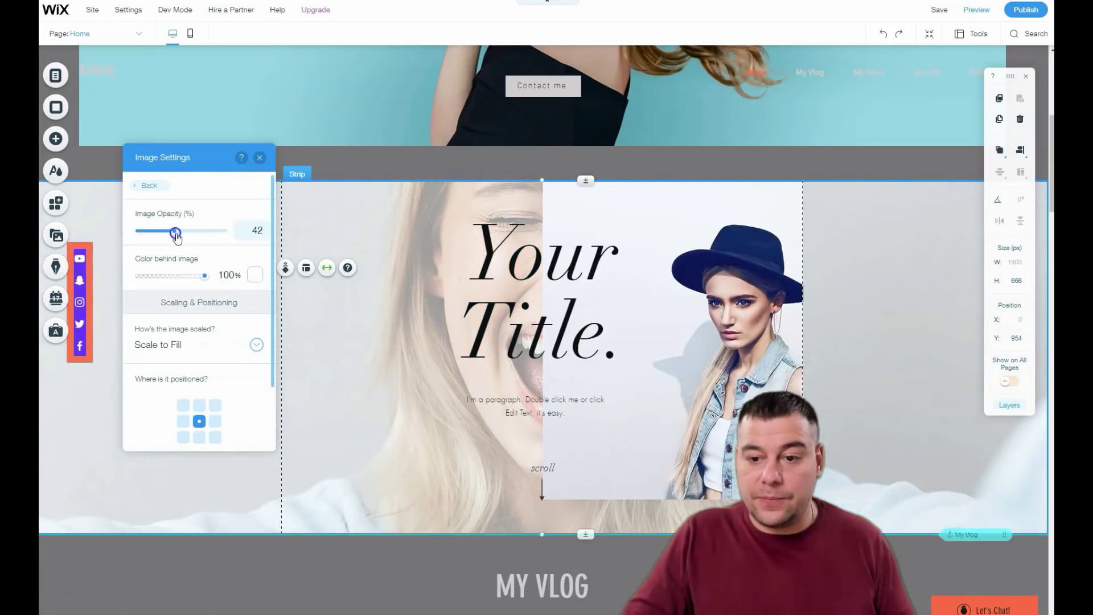
Set the color behind the strip's background image to the light salmon site color and the image opacity to 61%
left_click(254, 279)
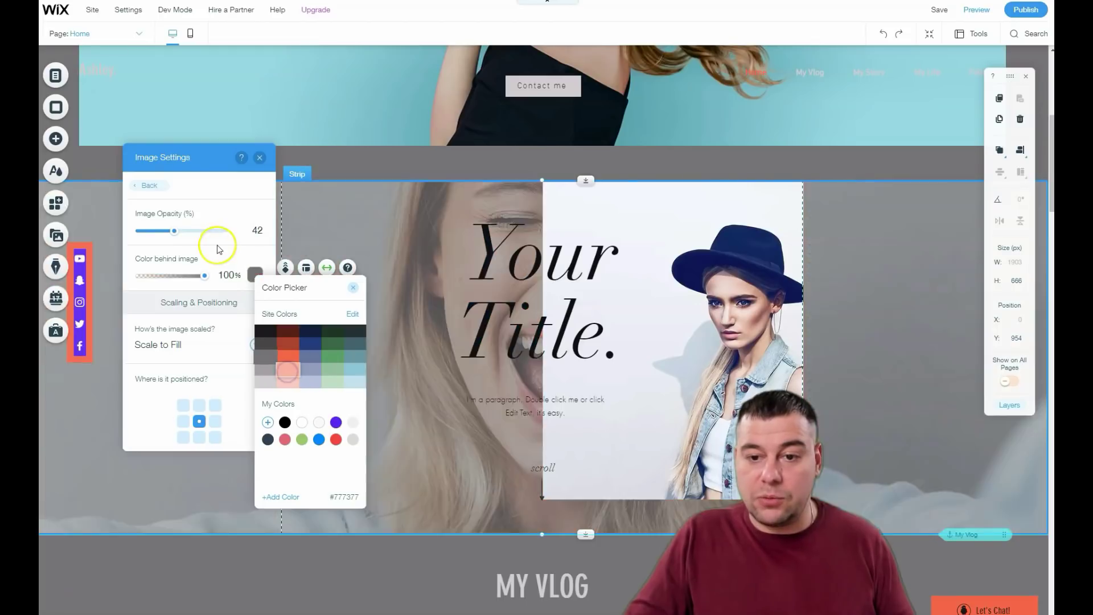
left_click_drag(165, 232, 192, 238)
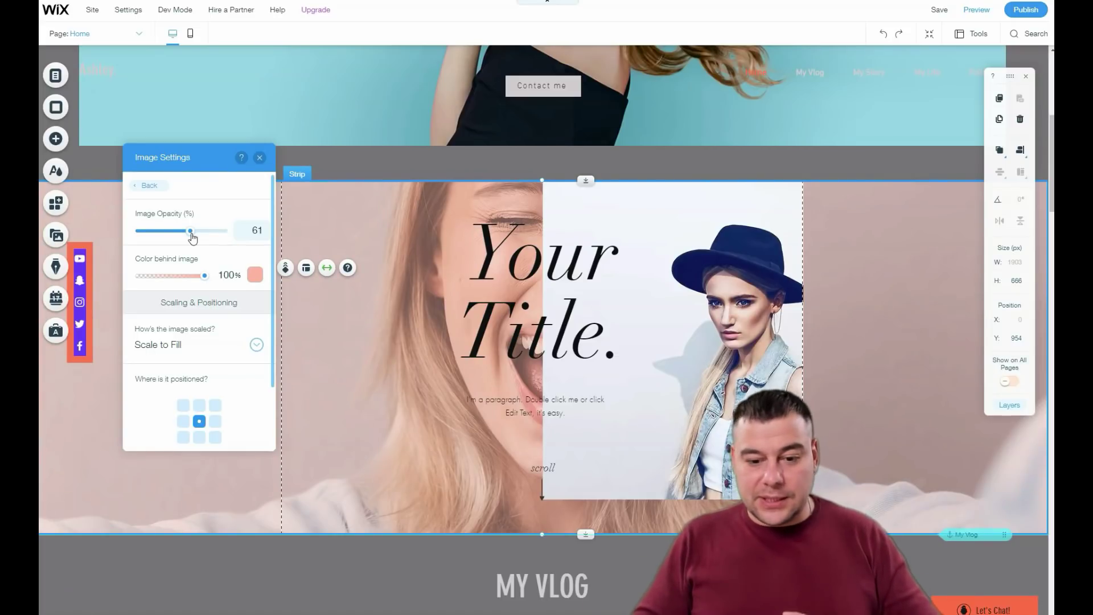
left_click(183, 246)
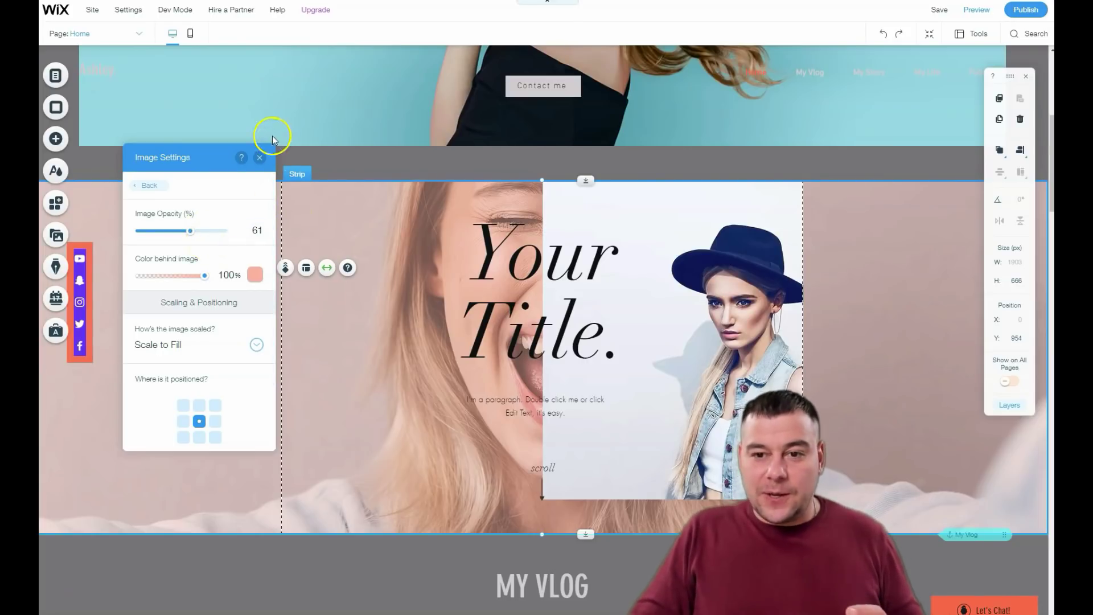
left_click(259, 160)
Try the Forum, Lobster and Verdana fonts on the paragraph below the "This Is My Story" heading
scroll(455, 340, "down", 13)
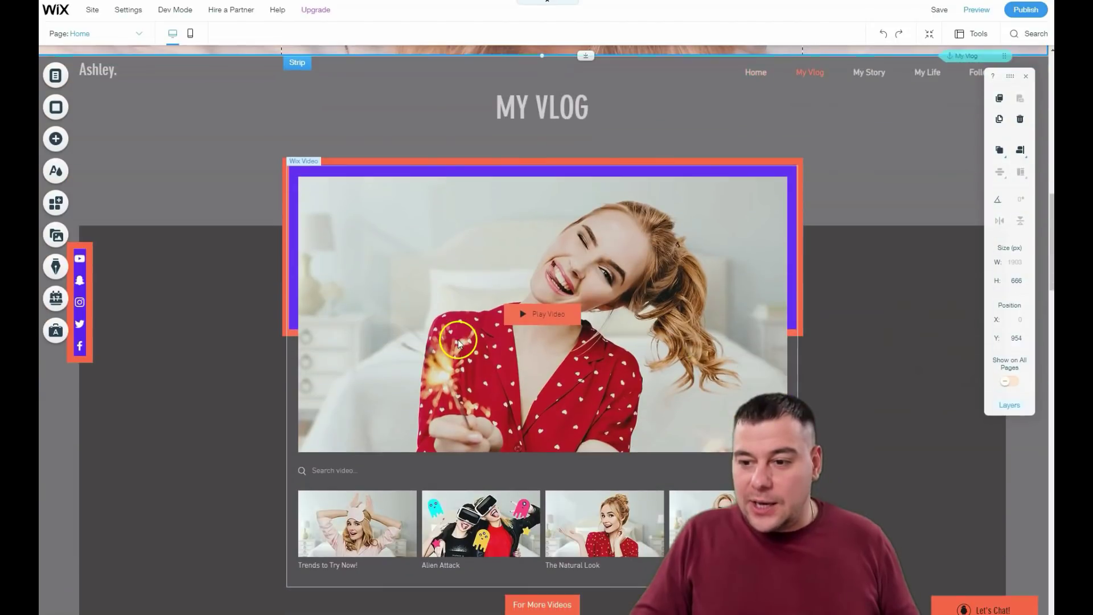
scroll(456, 340, "down", 7)
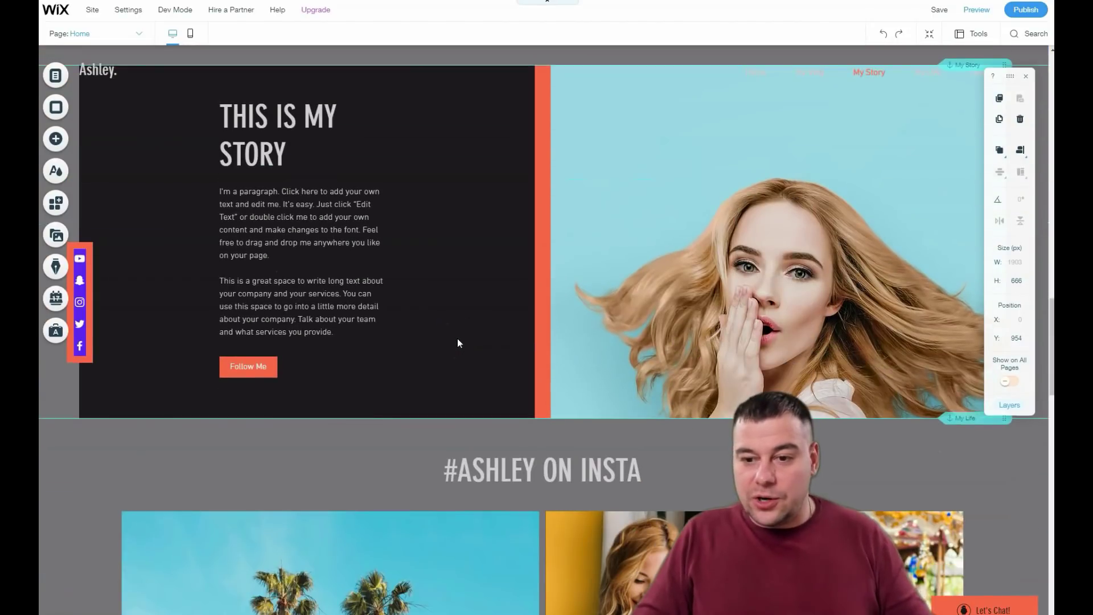
double_click(287, 226)
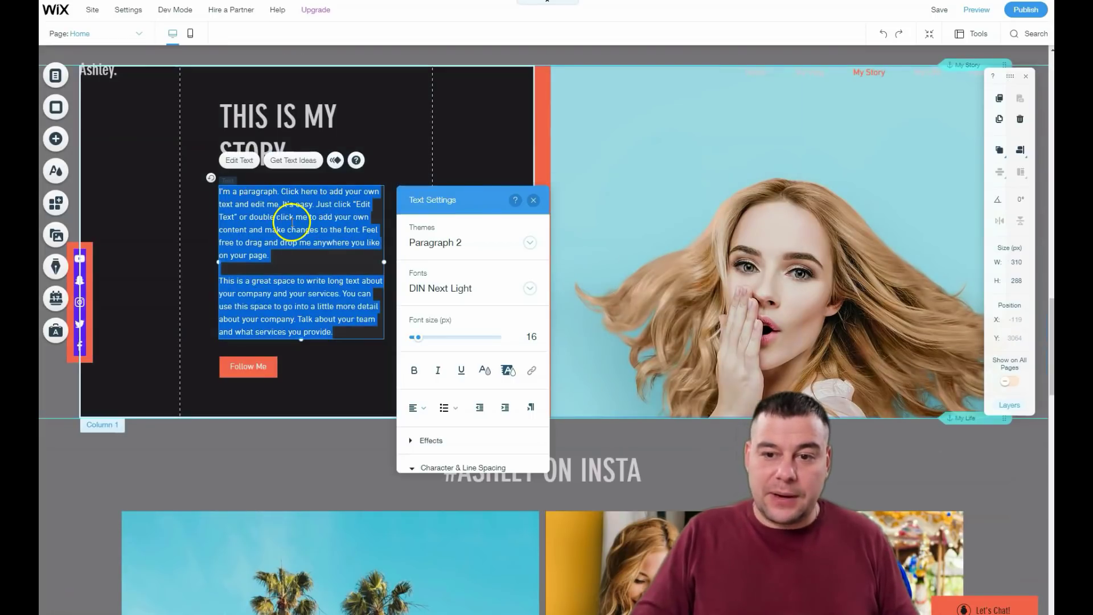
left_click(479, 289)
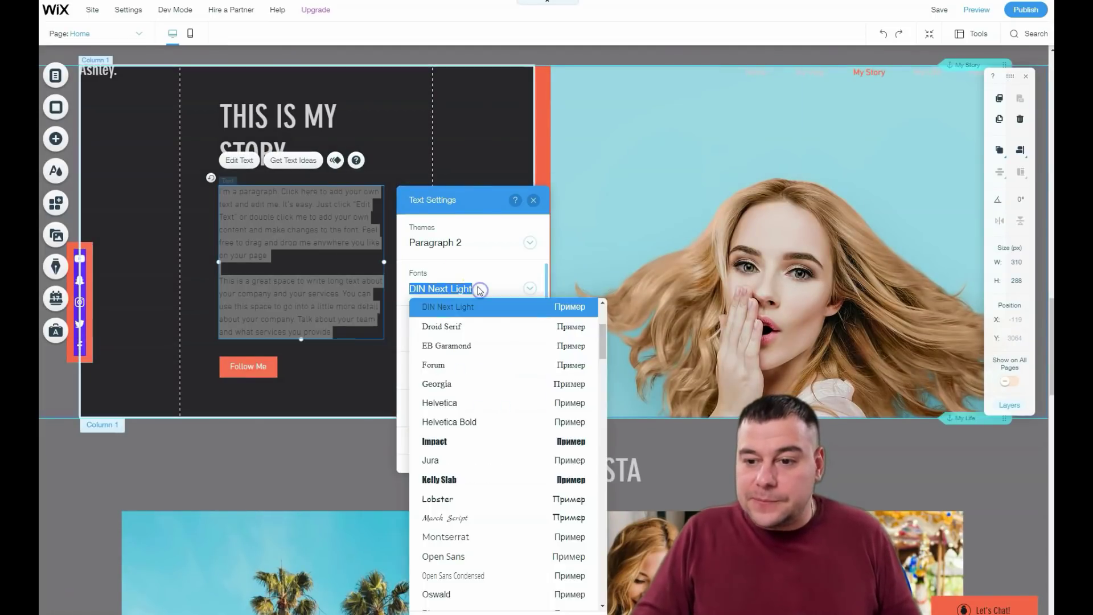
left_click(458, 365)
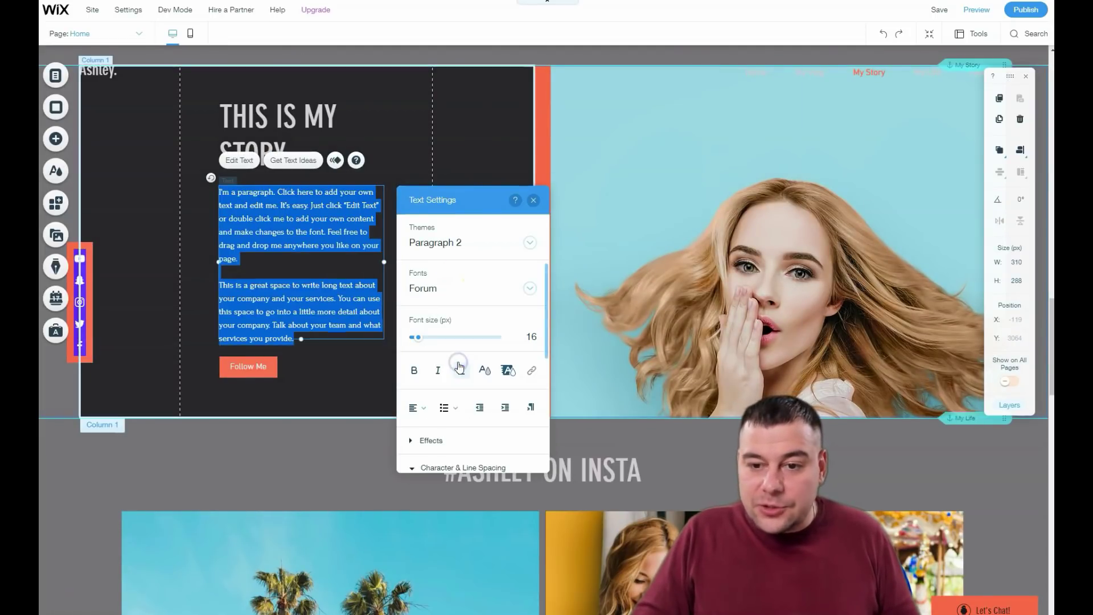
left_click(471, 288)
left_click(439, 442)
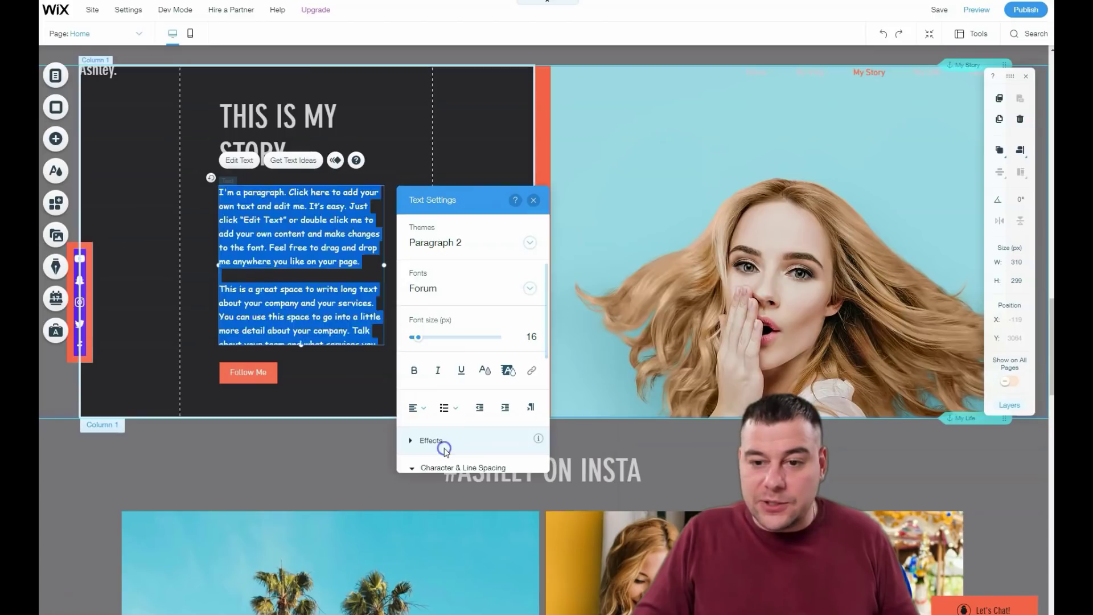
left_click(456, 296)
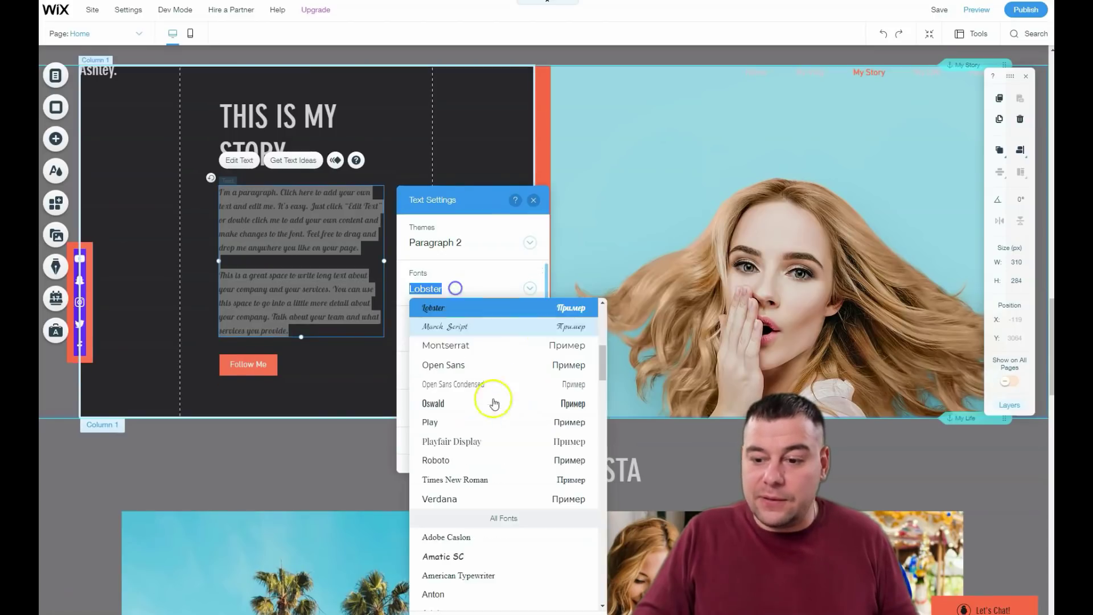
left_click(473, 496)
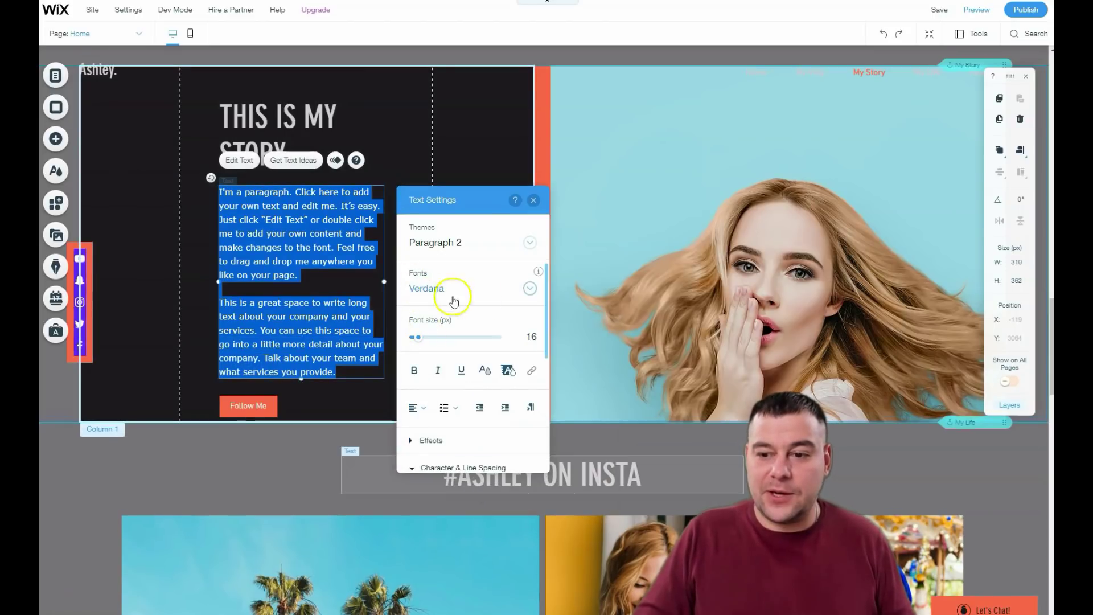
Set the font of the "This Is My Story" paragraph to Amatic SC and finish editing the text
left_click(488, 288)
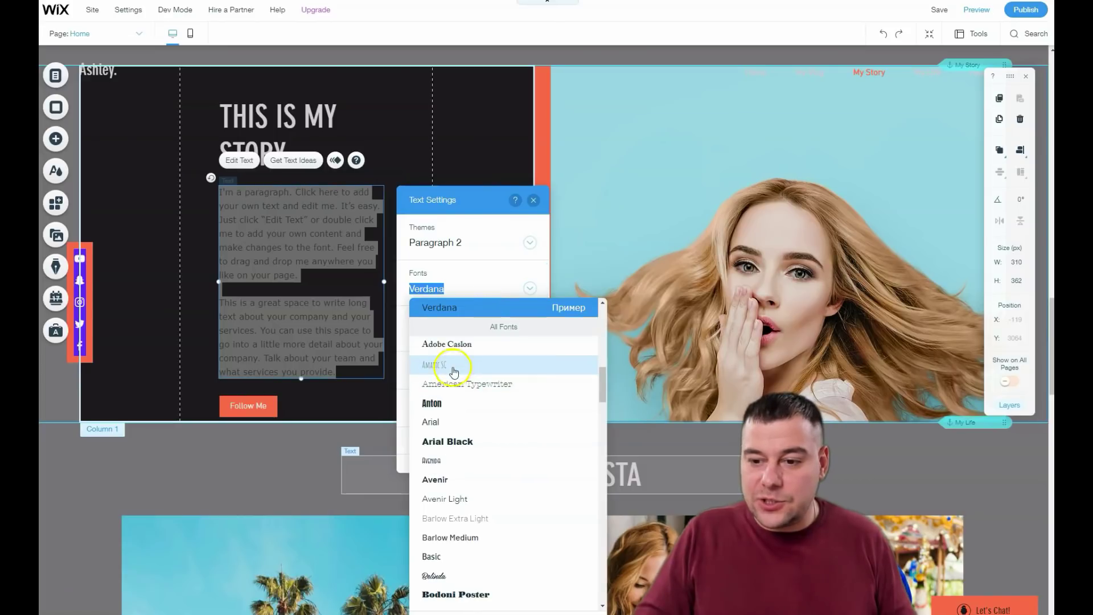
left_click(454, 367)
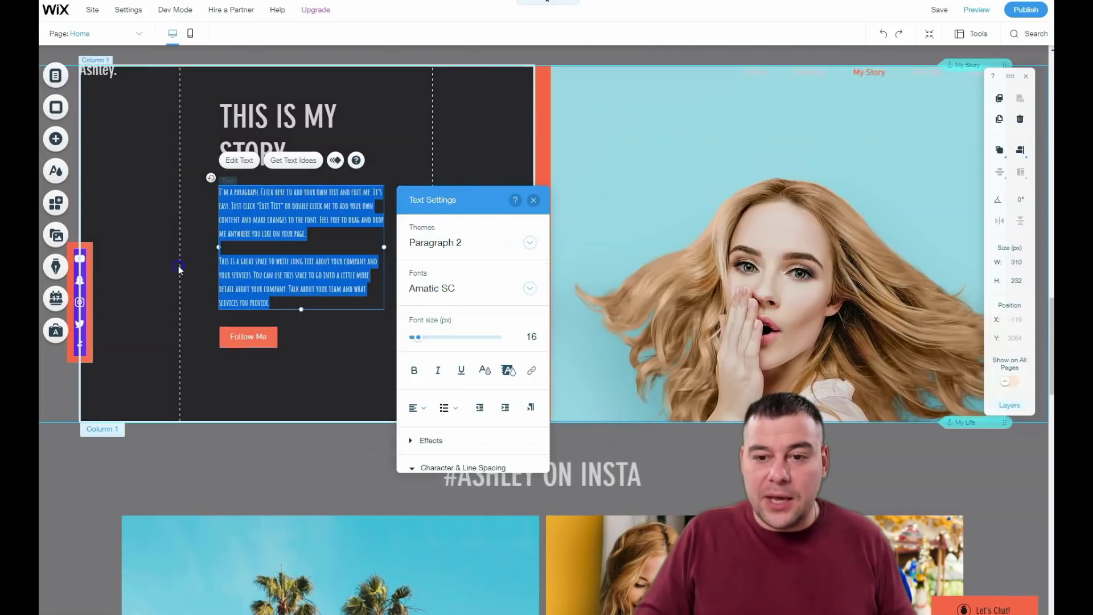
left_click(178, 269)
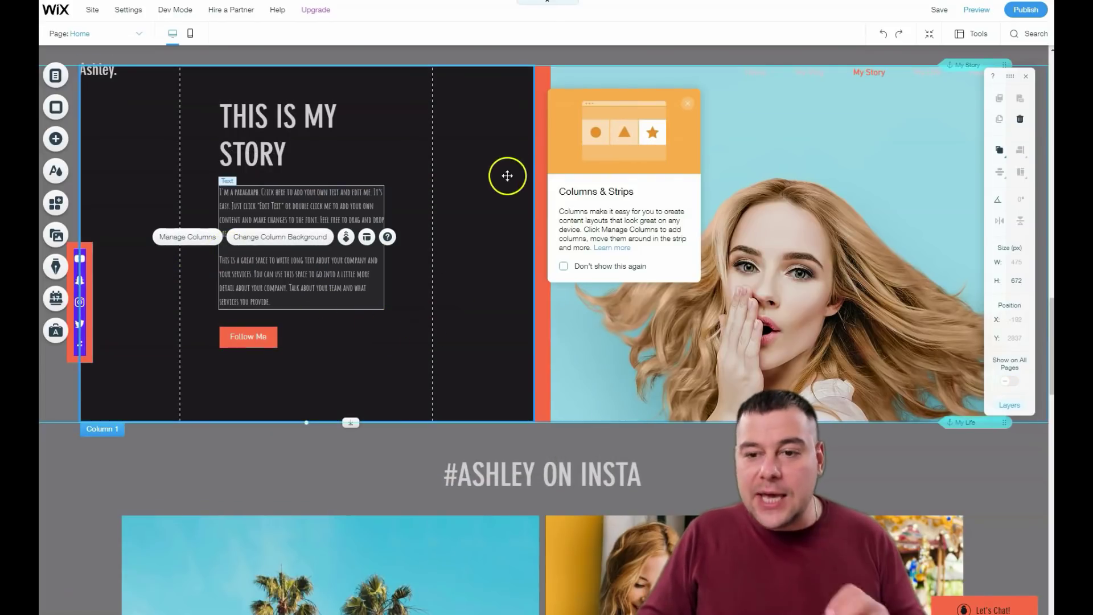
Add a YouTube video player to the empty strip above "Never Miss a Thing", then shrink it and place it in the strip's left half
scroll(508, 322, "down", 5)
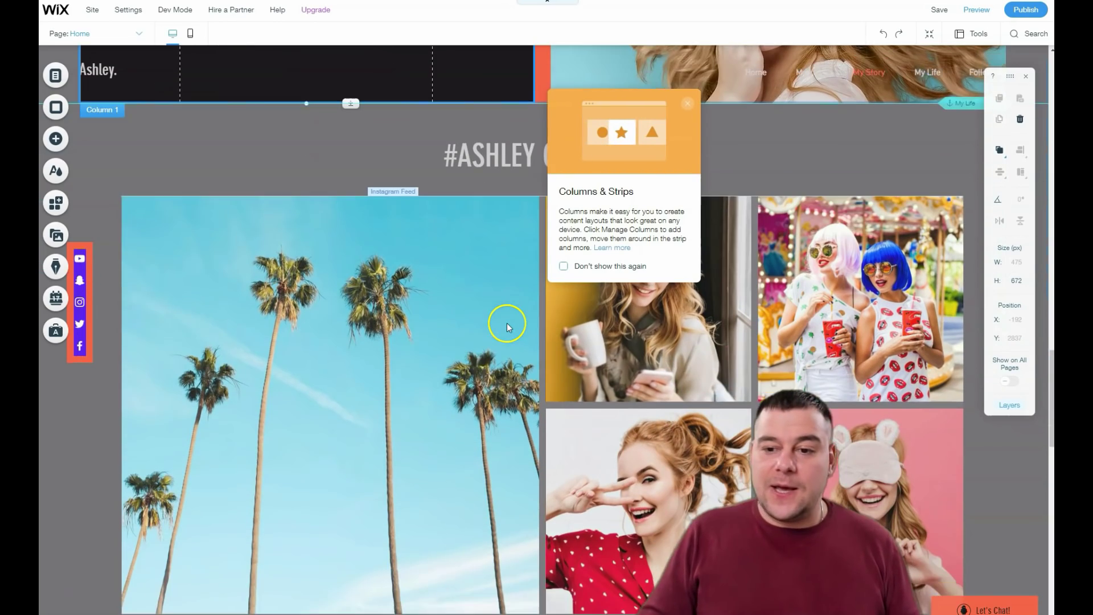
scroll(507, 328, "down", 7)
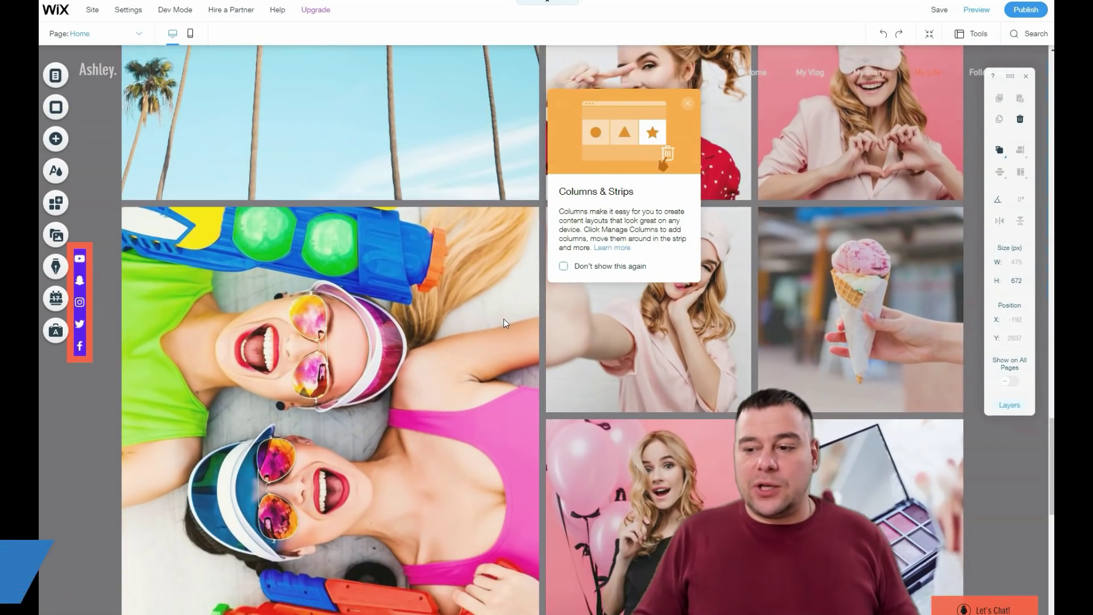
scroll(504, 318, "down", 3)
scroll(443, 308, "down", 5)
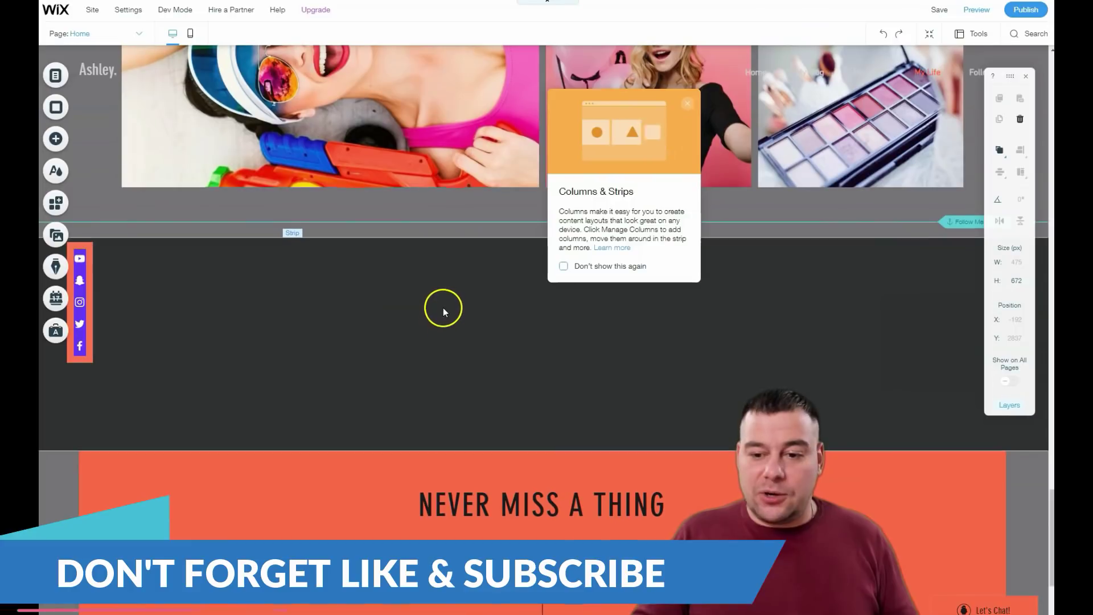
scroll(444, 306, "down", 3)
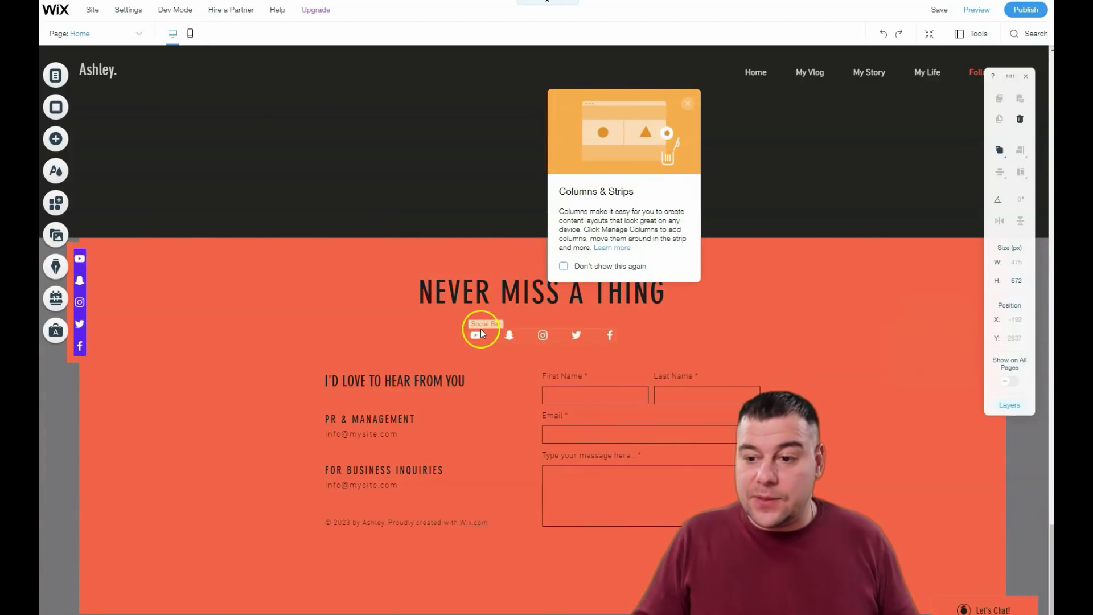
left_click(54, 140)
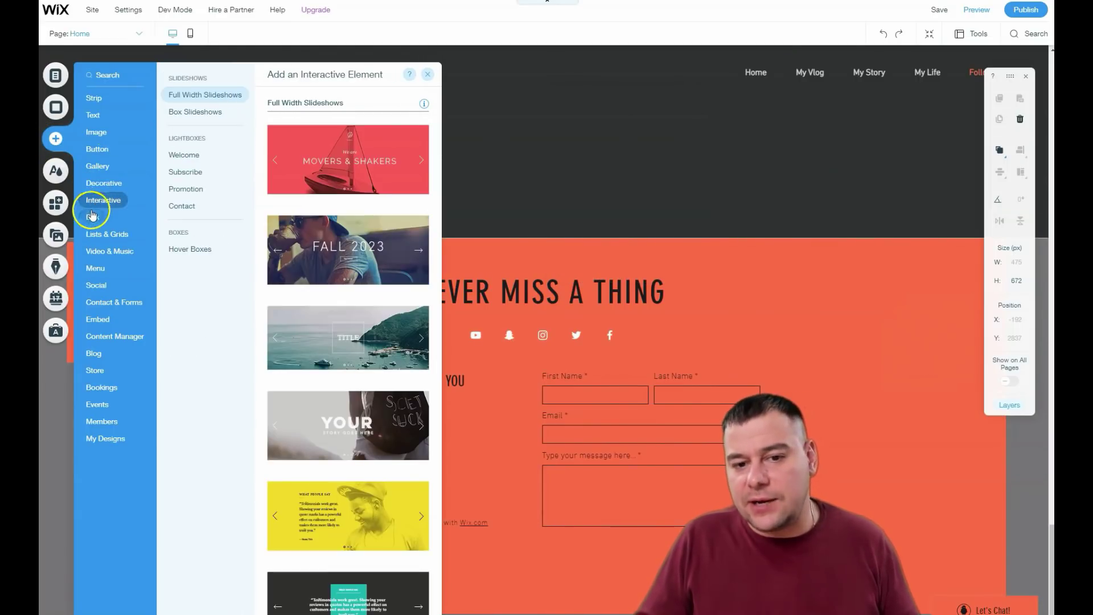
mouse_move(103, 254)
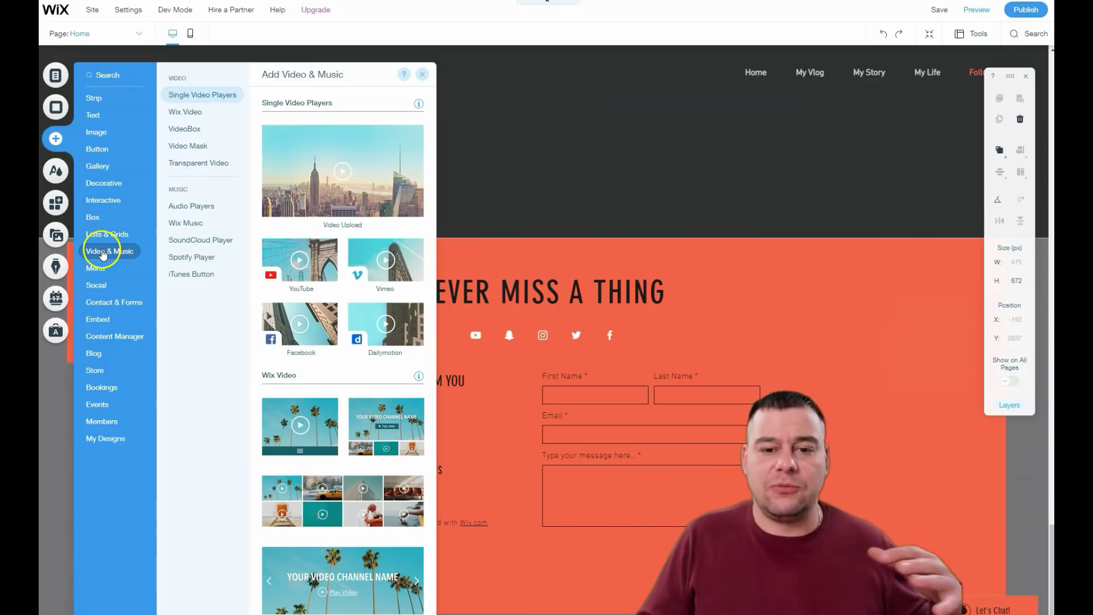
left_click_drag(300, 261, 508, 136)
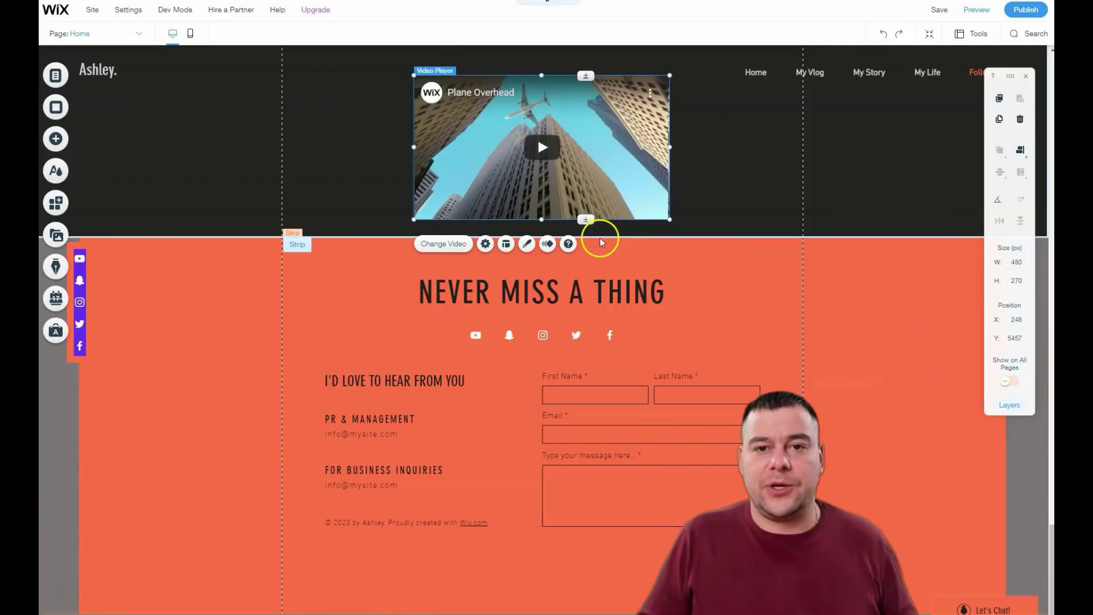
left_click_drag(670, 220, 584, 171)
left_click_drag(422, 139, 364, 135)
Add a Big Title text beside the video player and enter "My Video" as its text
left_click(55, 138)
left_click(93, 115)
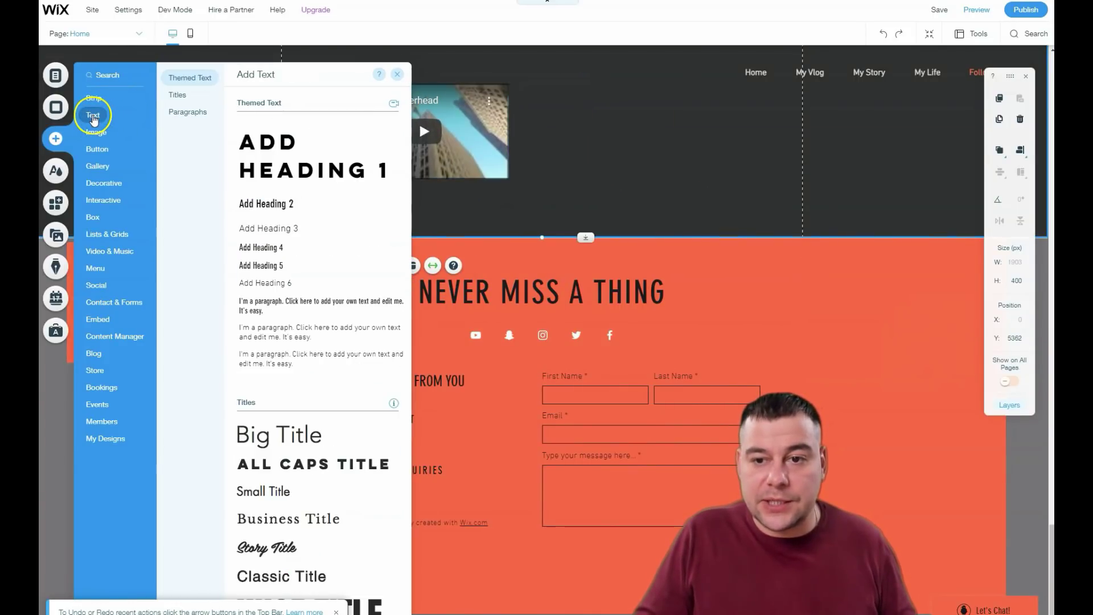
left_click_drag(278, 438, 686, 149)
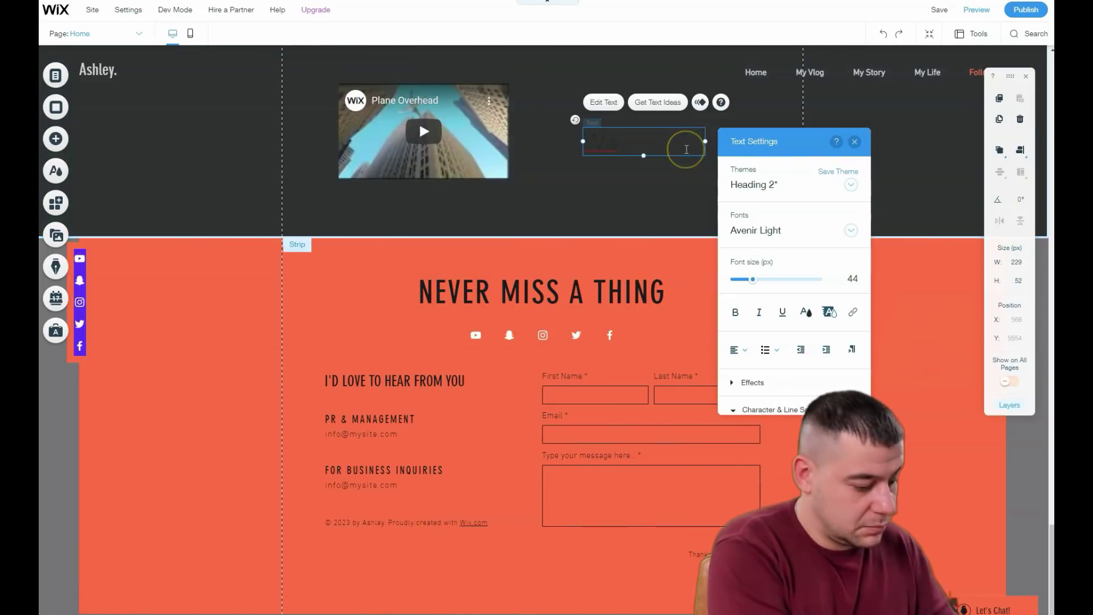
double_click(633, 147)
Give the "My Video" title a light text color and slightly increase its font size
left_click(806, 312)
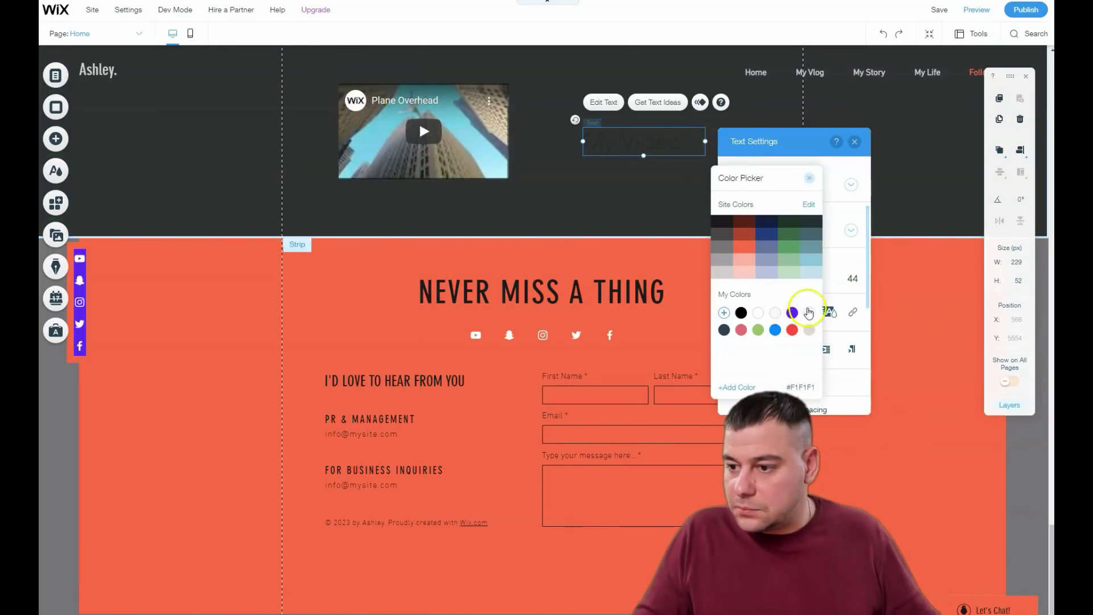
left_click(776, 313)
left_click(585, 186)
left_click_drag(751, 276, 757, 275)
Apply a red outline text effect to the "My Video" title and finish editing it
scroll(797, 334, "down", 3)
scroll(796, 334, "up", 3)
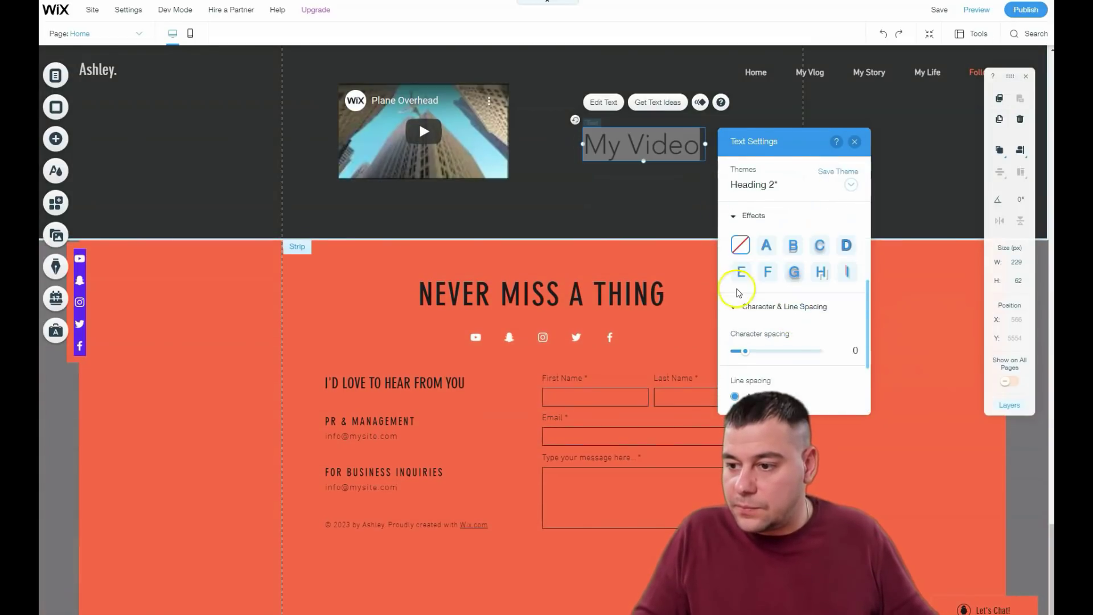
left_click(751, 275)
left_click(547, 211)
left_click(629, 137)
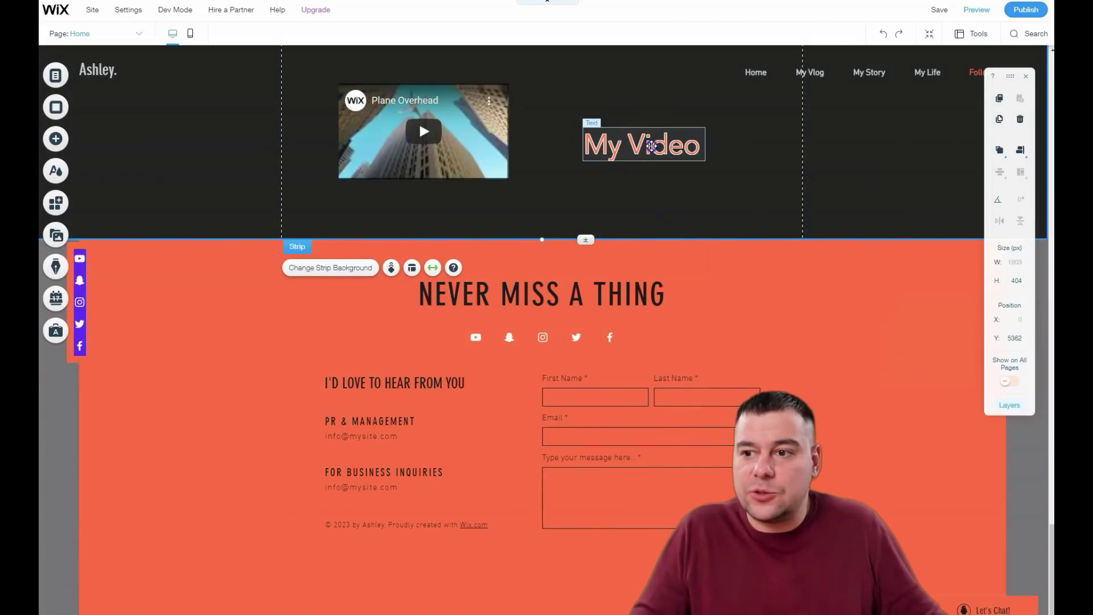
Move the "My Video" title slightly up, then enlarge the video player to about 362 × 205 px and align it beside the title
left_click_drag(662, 150, 661, 139)
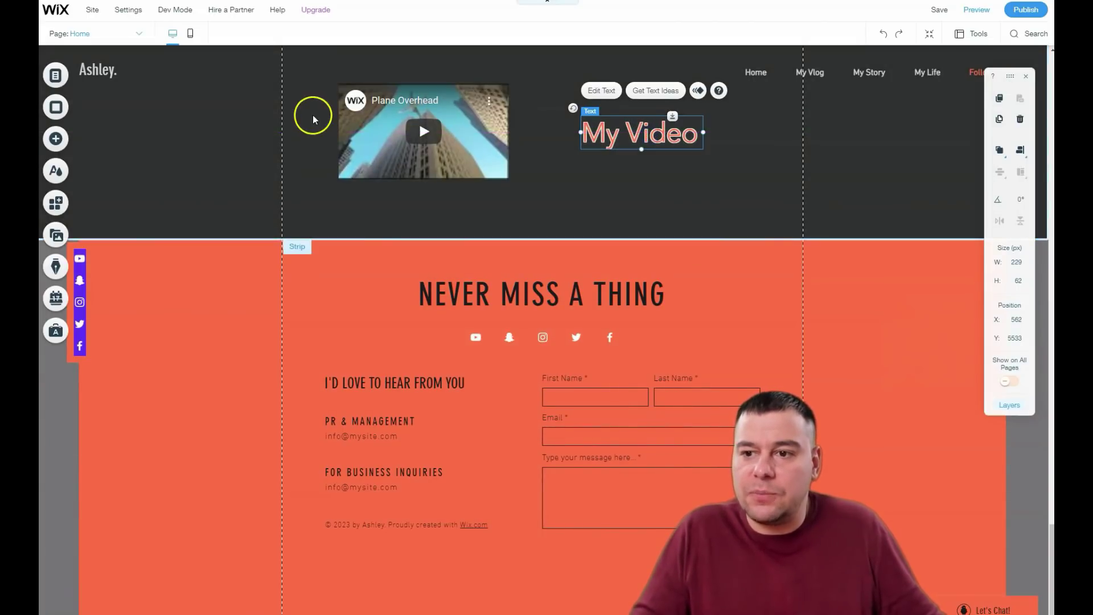
left_click(505, 174)
left_click_drag(508, 178, 531, 188)
left_click_drag(463, 180, 456, 174)
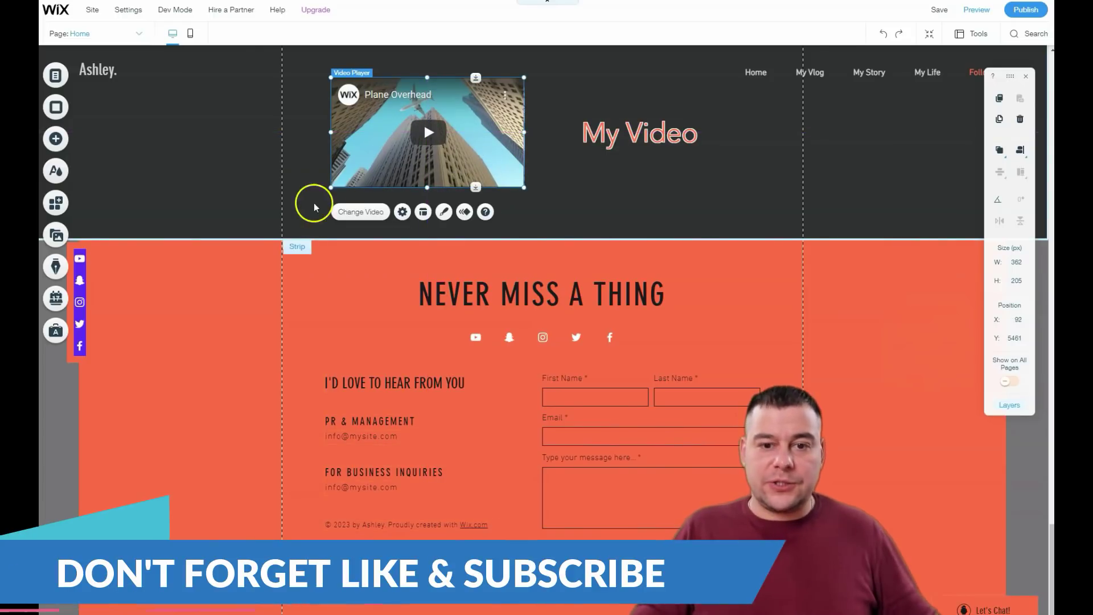
Delete the whole strip containing the video player and the "My Video" title
scroll(648, 201, "up", 1)
scroll(648, 201, "up", 1)
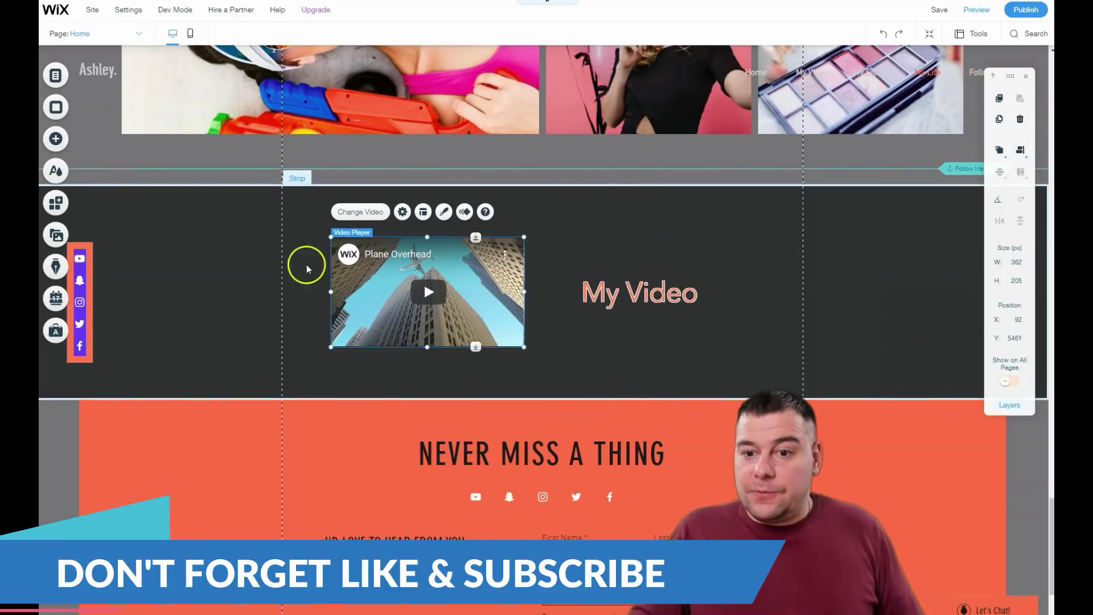
right_click(213, 291)
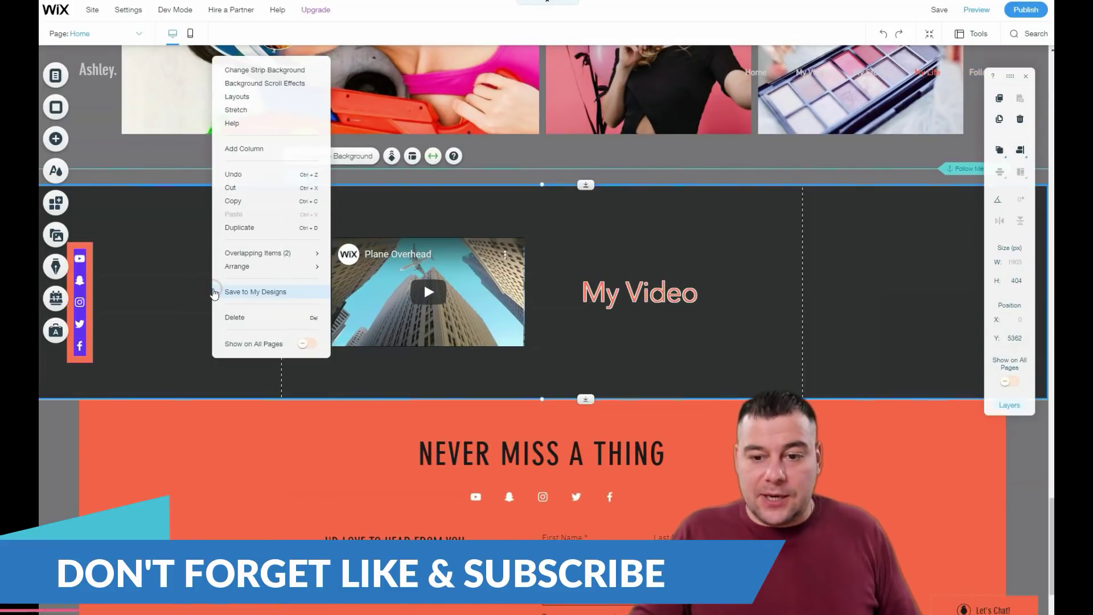
left_click(232, 319)
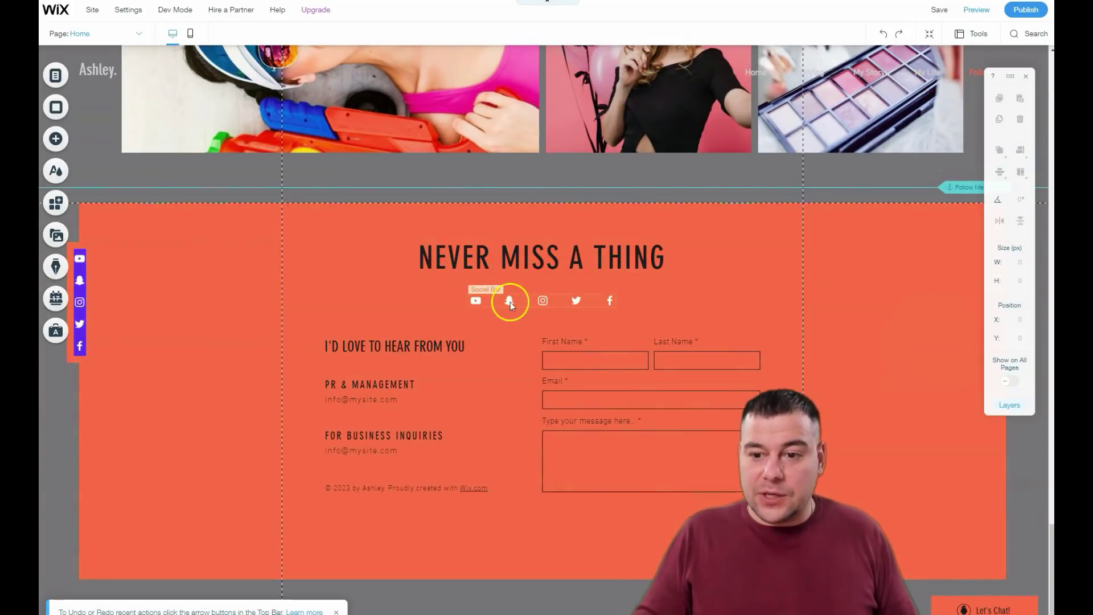
scroll(490, 256, "up", 4)
scroll(483, 282, "up", 15)
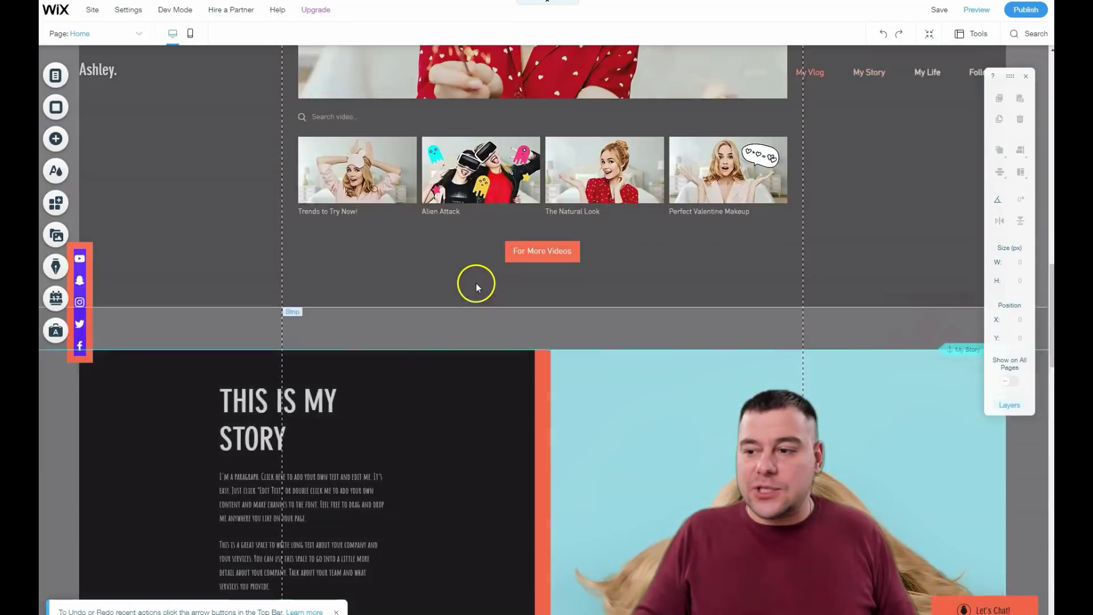
scroll(480, 286, "up", 3)
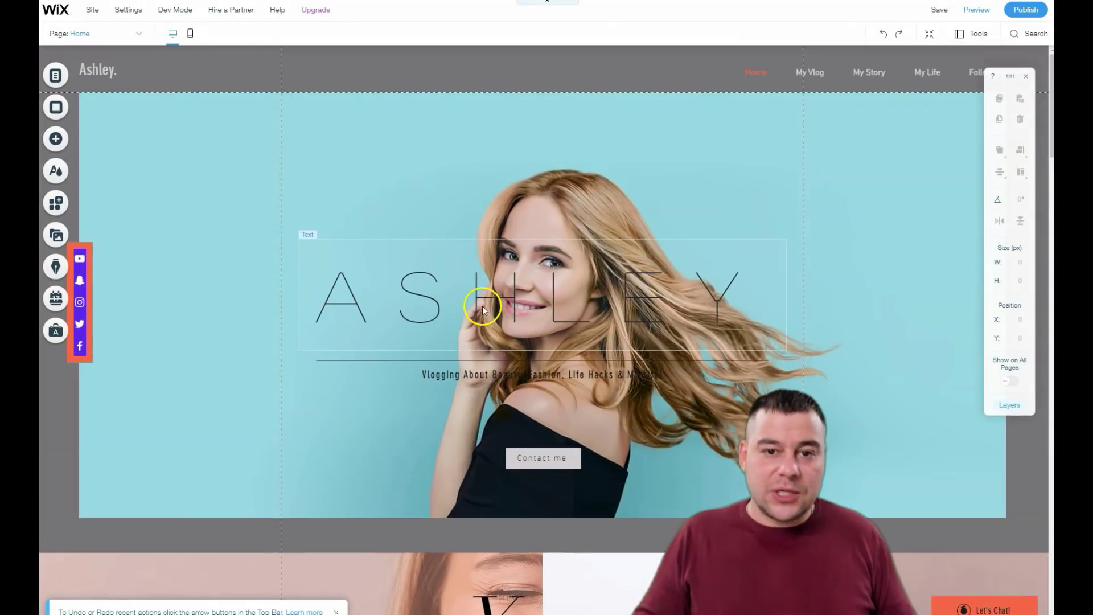